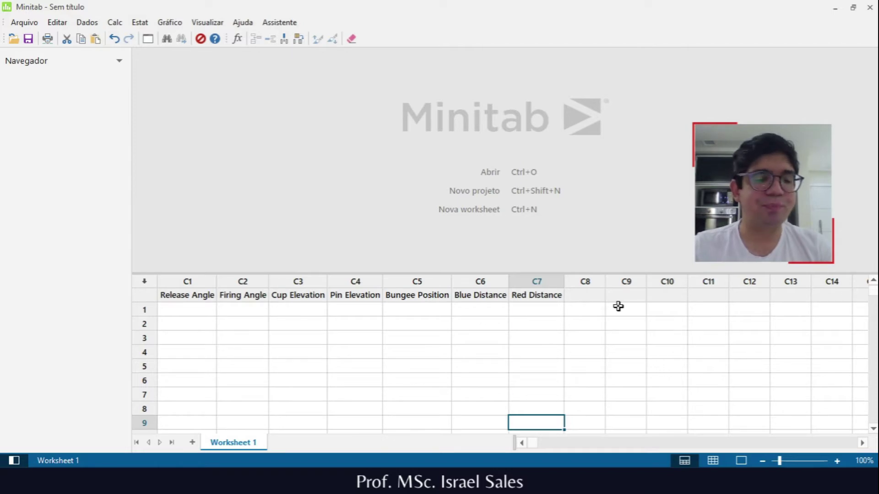
# Step: Switch to the web browser and open the sigmazone.com website
pyautogui.hotkey('alt', 'Tab')
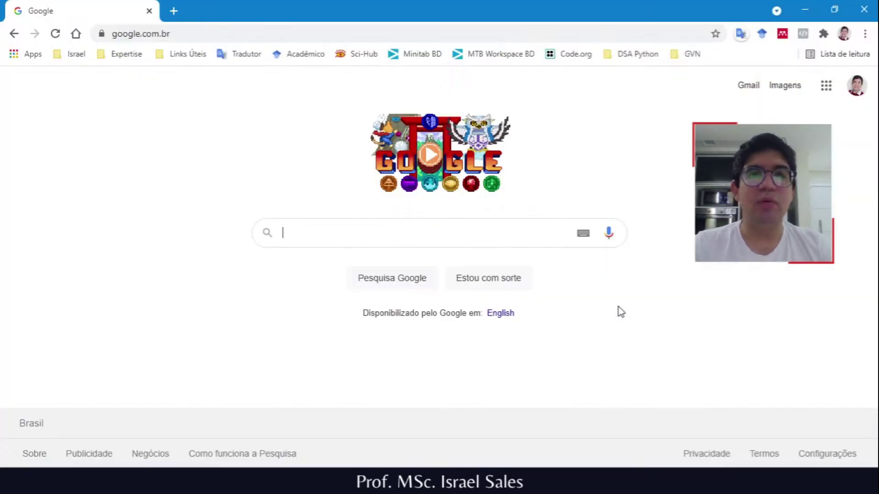
pyautogui.click(194, 31)
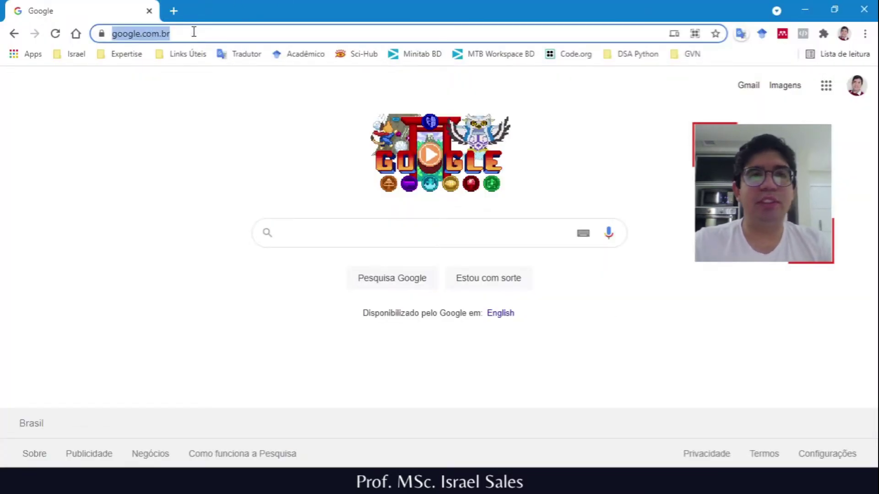
pyautogui.write('sig')
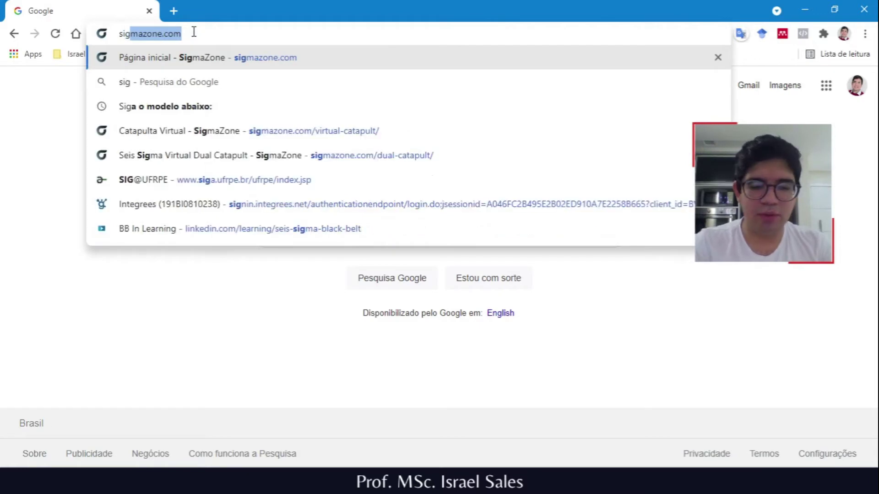
pyautogui.write('mazone.')
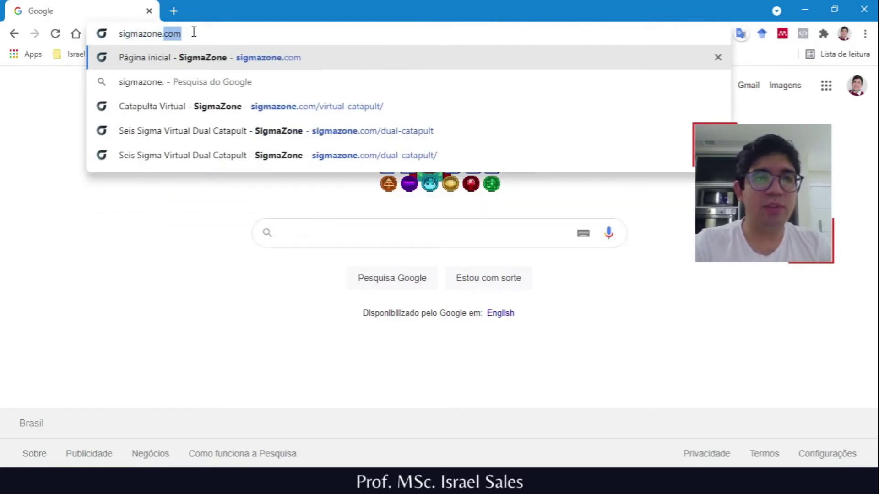
pyautogui.press('Return')
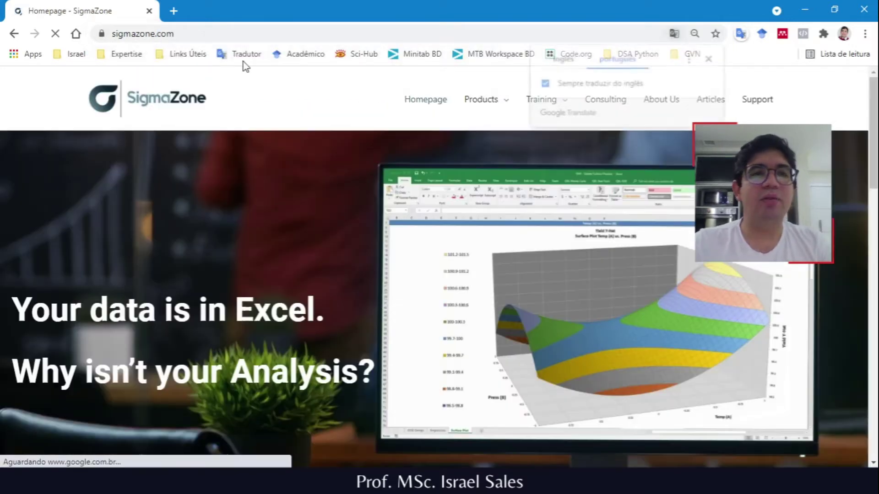
# Step: Dismiss the translation prompt and open the single cup catapult from the site's Virtual Catapult product page
pyautogui.click(710, 58)
pyautogui.moveTo(501, 111)
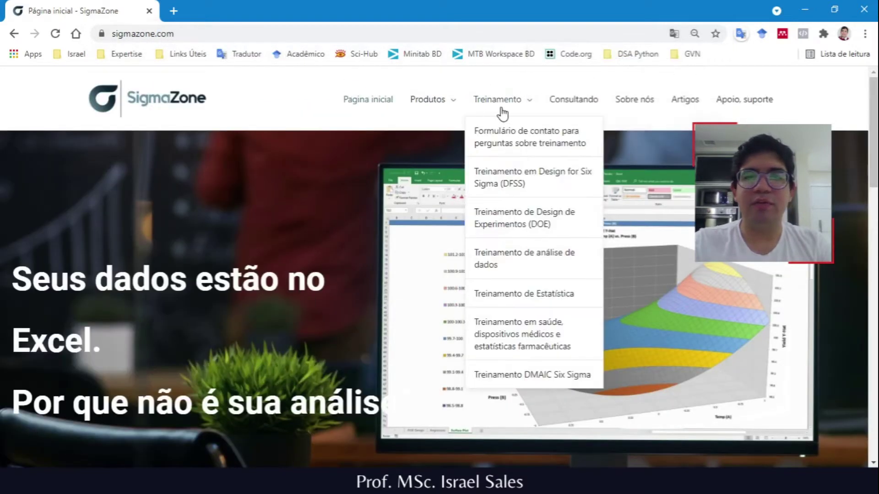
pyautogui.moveTo(447, 111)
pyautogui.click(435, 334)
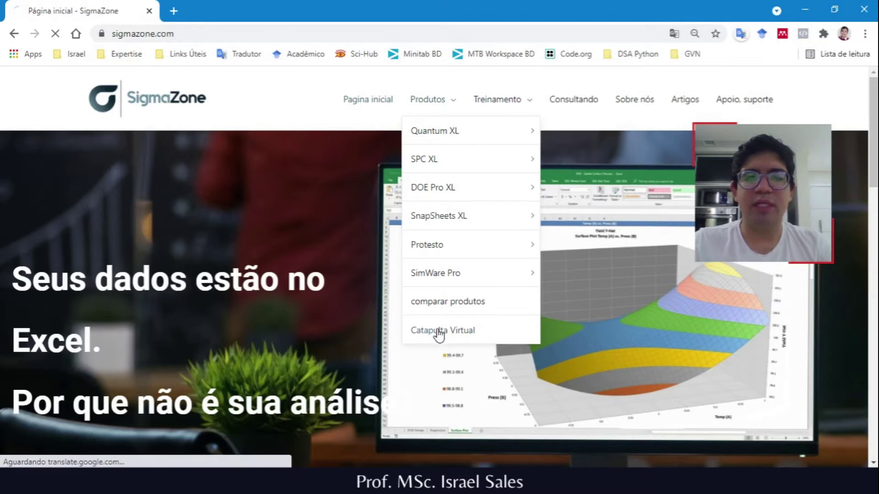
pyautogui.scroll(-3, 553, 212)
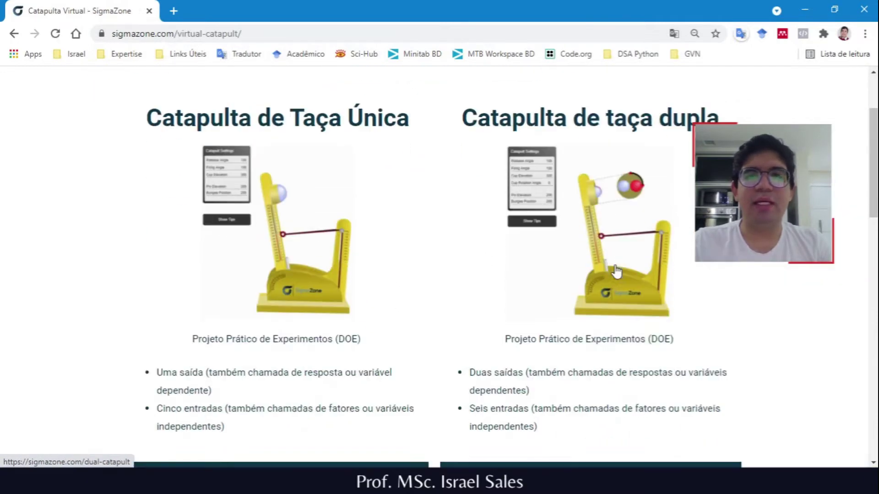
pyautogui.click(342, 221)
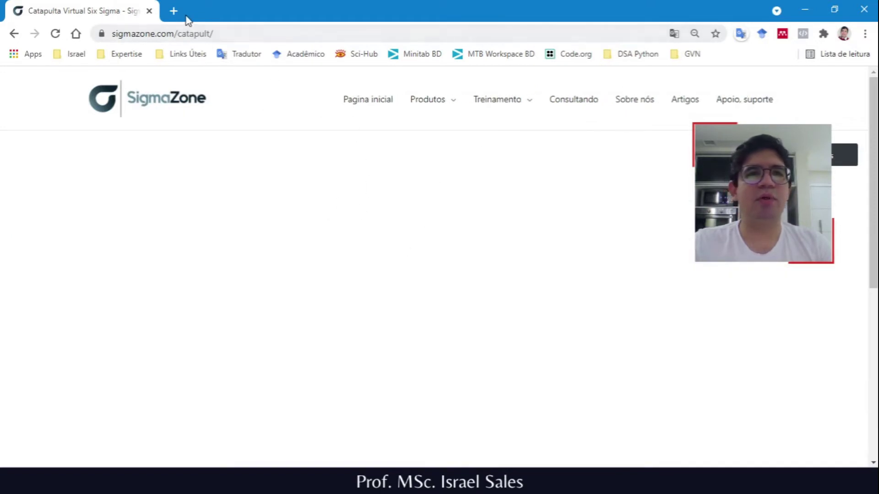
# Step: Open the same sigmazone.com/catapult/ page in a second browser tab
pyautogui.click(218, 34)
pyautogui.hotkey('ctrl', 'c')
pyautogui.click(174, 11)
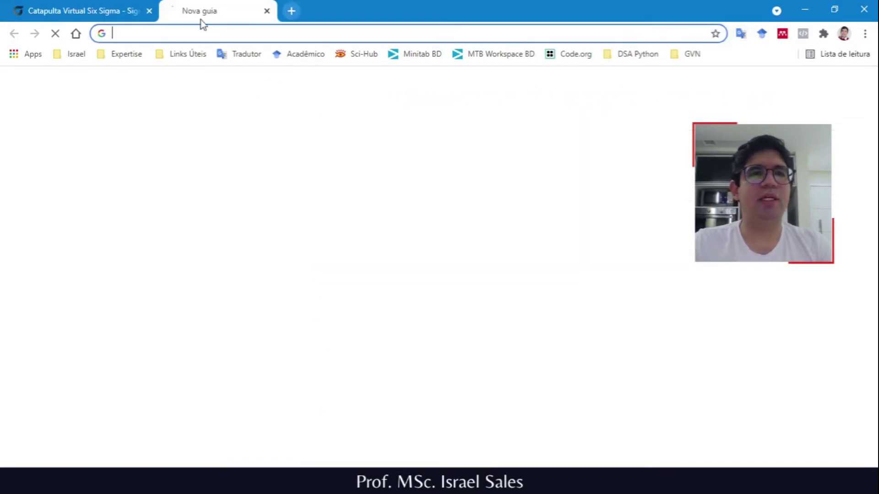
pyautogui.hotkey('ctrl', 'v')
pyautogui.press('Return')
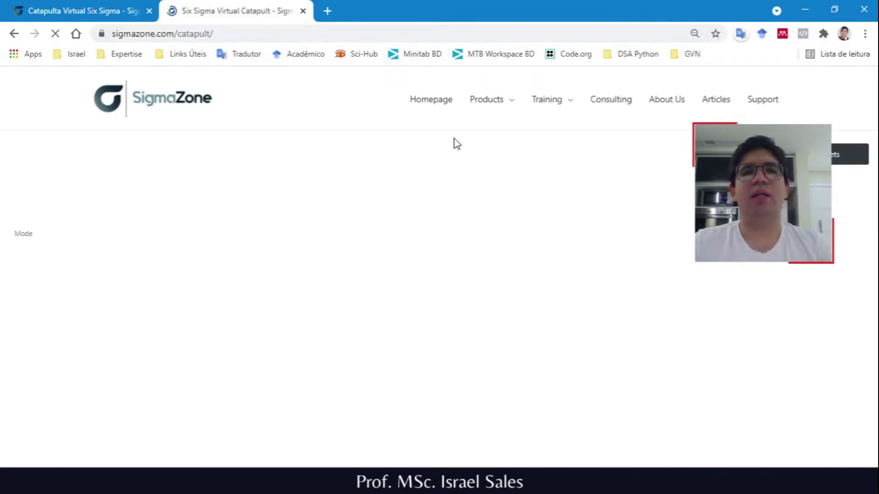
# Step: Go to the Virtual Catapult overview in the second tab and launch the single cup grid interface
pyautogui.moveTo(482, 113)
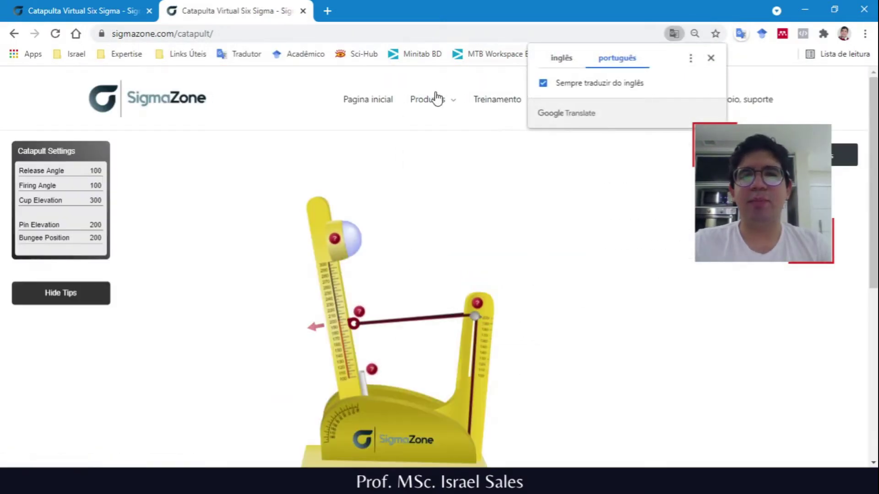
pyautogui.moveTo(433, 100)
pyautogui.click(445, 337)
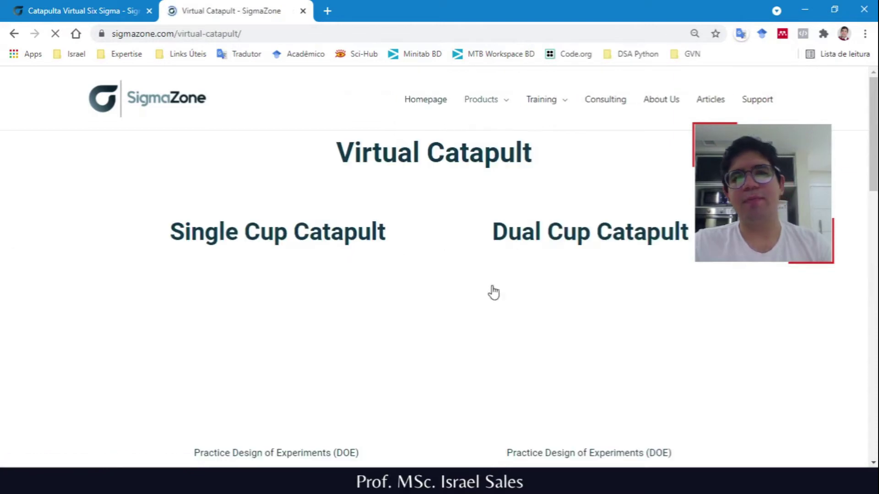
pyautogui.scroll(-8, 569, 279)
pyautogui.scroll(-7, 592, 298)
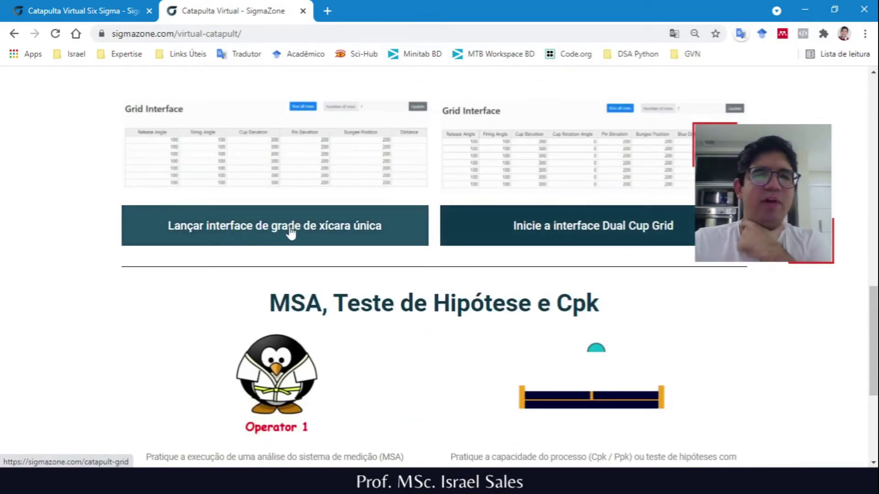
pyautogui.scroll(3, 289, 229)
pyautogui.click(283, 356)
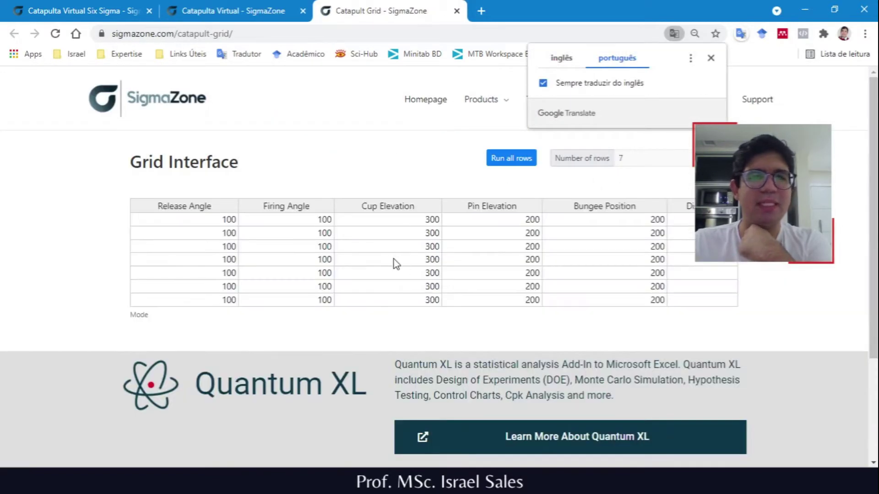
# Step: Close the Virtual Catapult overview tab and return to the single cup catapult simulation
pyautogui.click(711, 57)
pyautogui.click(219, 18)
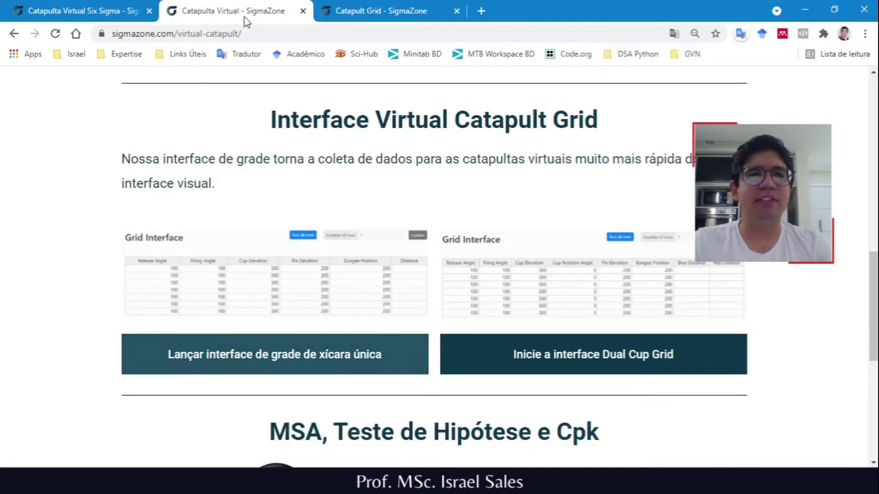
pyautogui.click(303, 11)
pyautogui.click(115, 6)
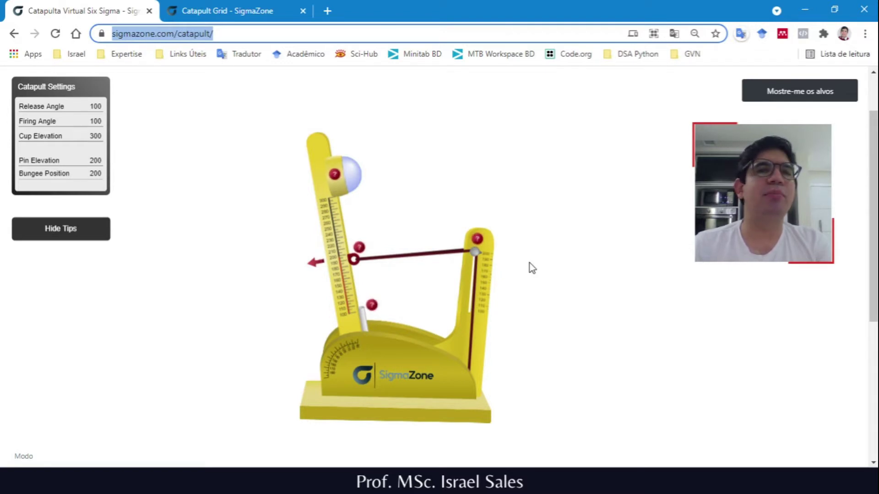
# Step: Show the catapult targets and try a cup elevation of 208 before restoring it to 300
pyautogui.click(785, 91)
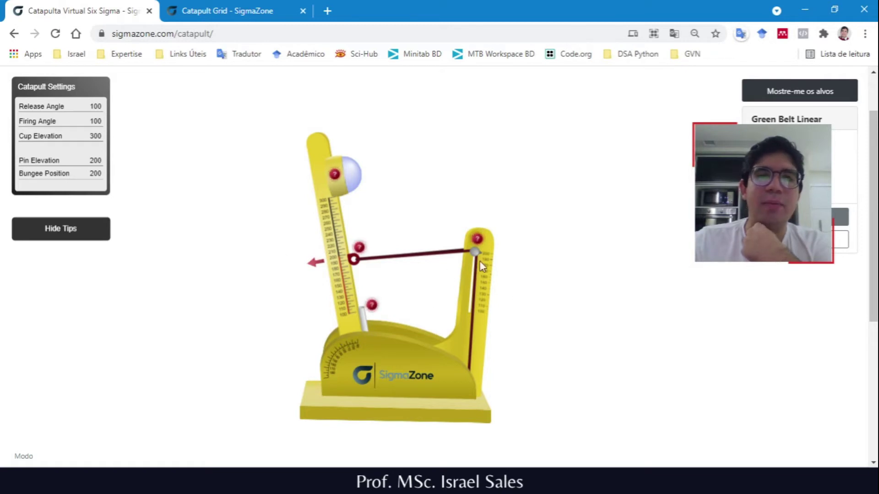
pyautogui.moveTo(474, 259)
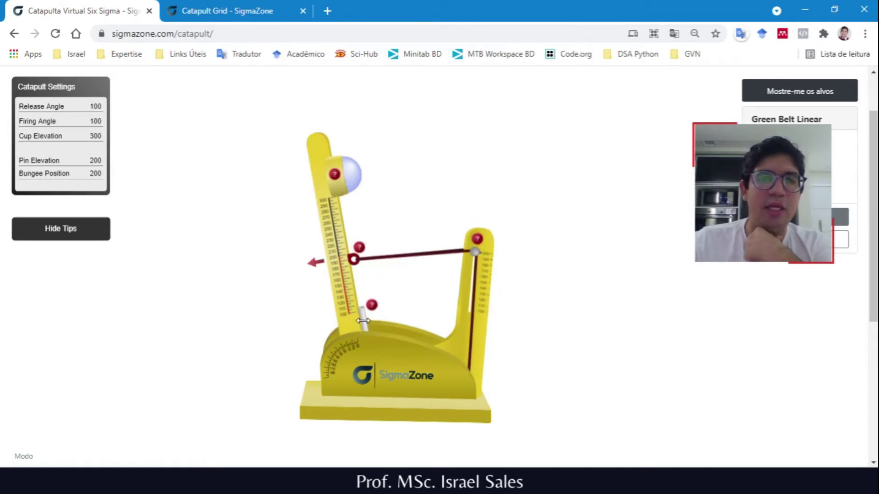
pyautogui.moveTo(341, 183)
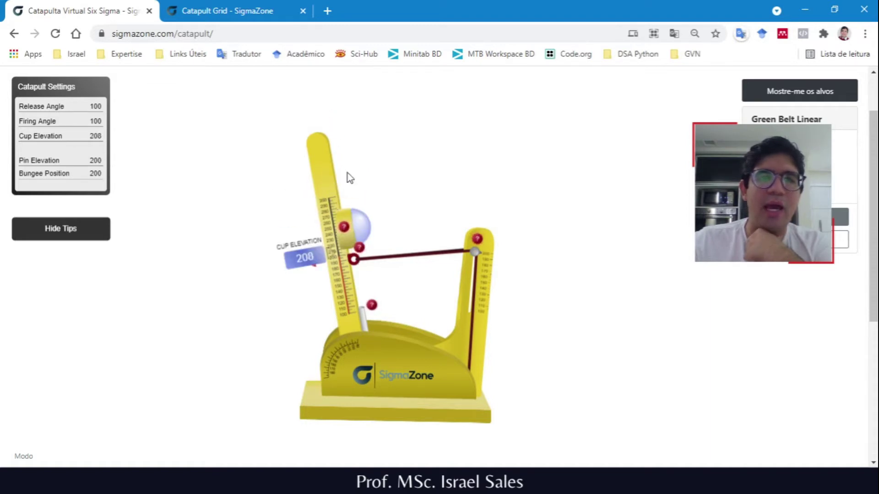
pyautogui.moveTo(355, 272)
pyautogui.mouseDown()
pyautogui.moveTo(366, 310)
pyautogui.moveTo(355, 261)
pyautogui.mouseUp()
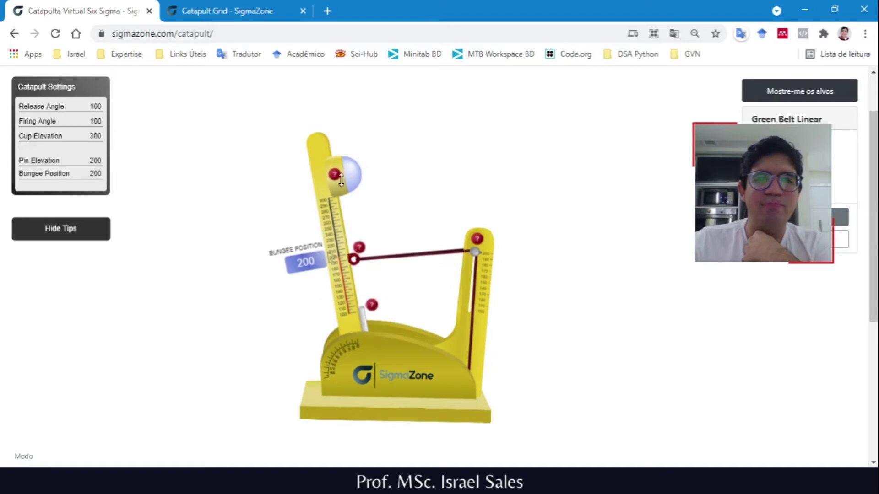
# Step: Set the catapult's firing angle to 96 and try pulling the throwing arm back
pyautogui.moveTo(365, 319)
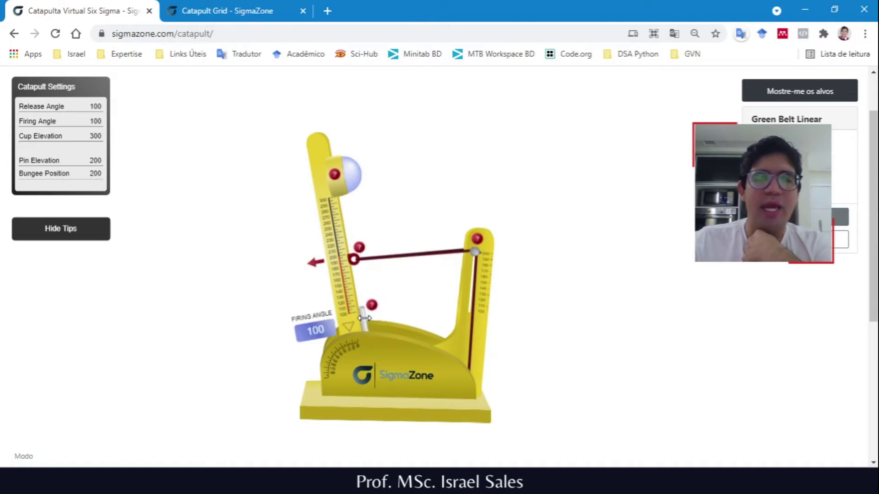
pyautogui.moveTo(365, 318); pyautogui.dragTo(389, 302)
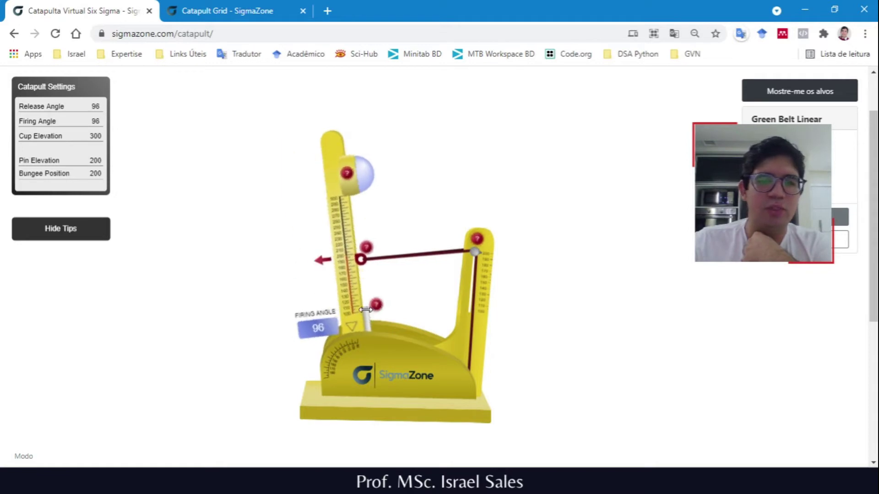
pyautogui.moveTo(338, 157); pyautogui.dragTo(169, 204)
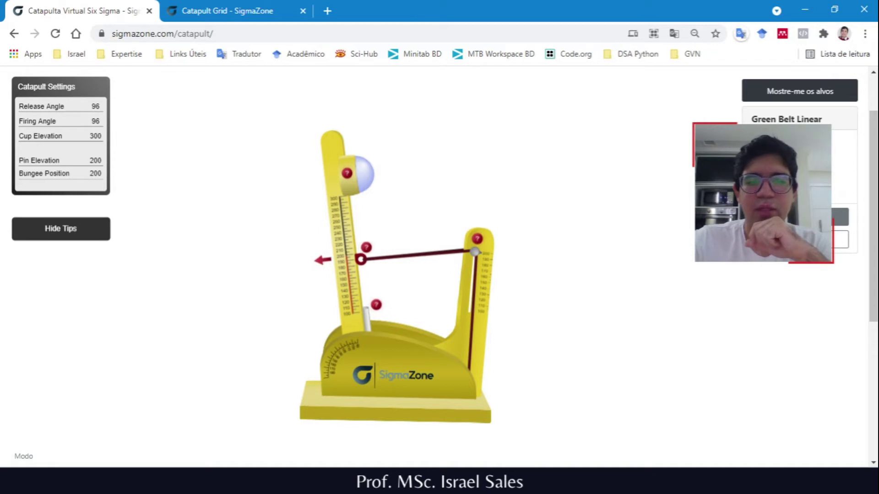
# Step: Switch to Minitab and review the worksheet's column names against the factor levels in the Catapulta Virtual Notepad file
pyautogui.hotkey('alt', 'Tab')
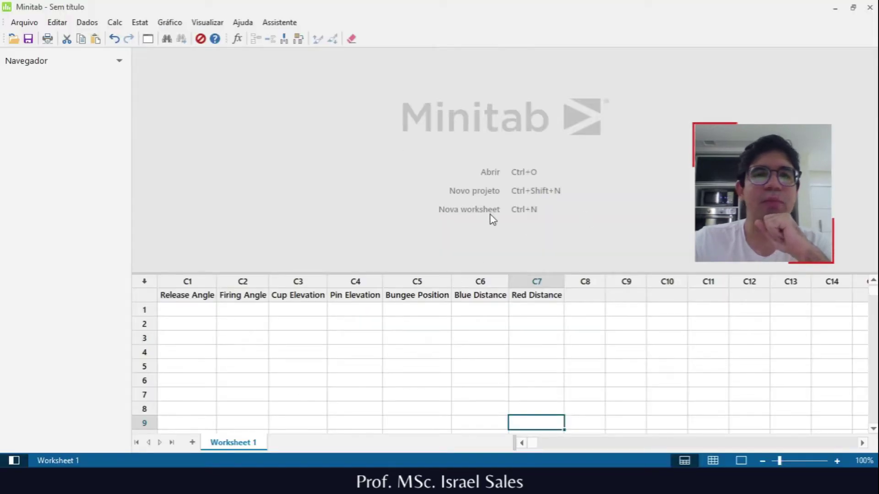
pyautogui.moveTo(171, 298); pyautogui.dragTo(528, 297)
pyautogui.hotkey('alt', 'Tab')
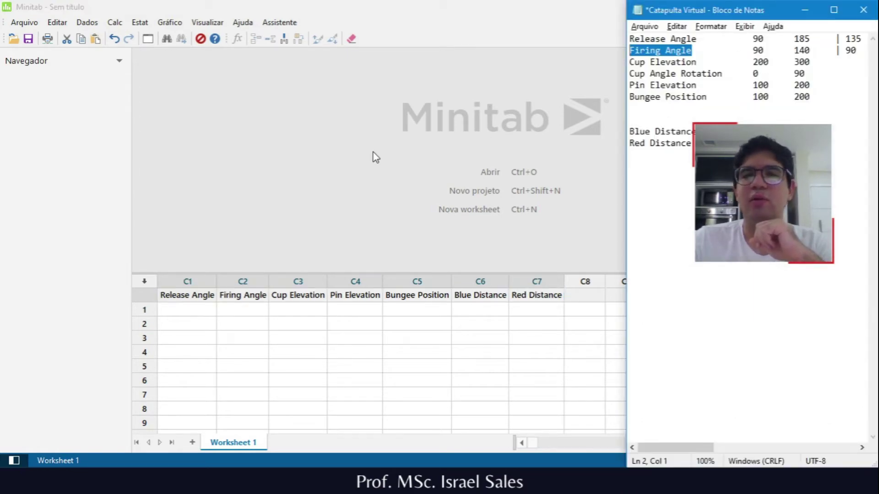
pyautogui.hotkey('alt', 'Tab')
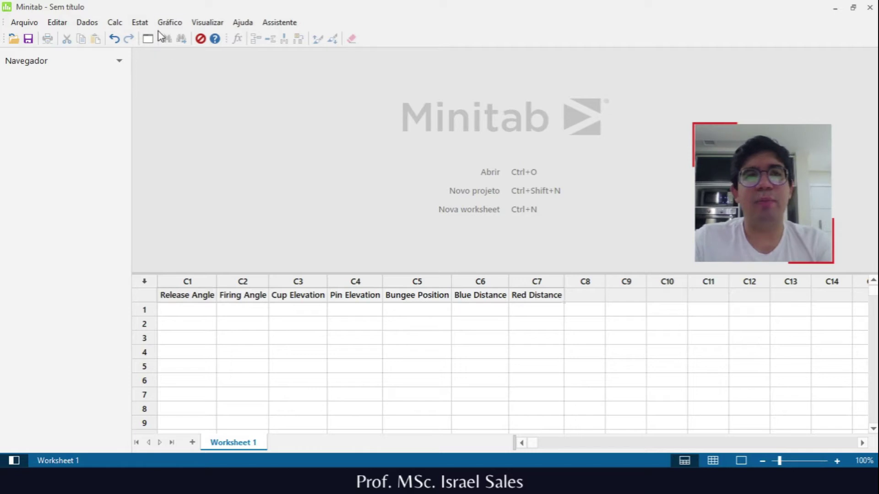
pyautogui.click(140, 22)
pyautogui.moveTo(177, 81)
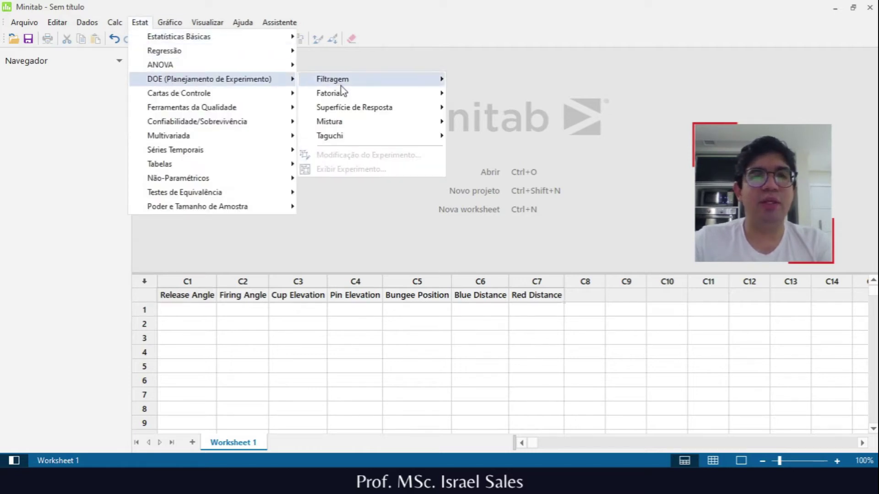
pyautogui.moveTo(364, 93)
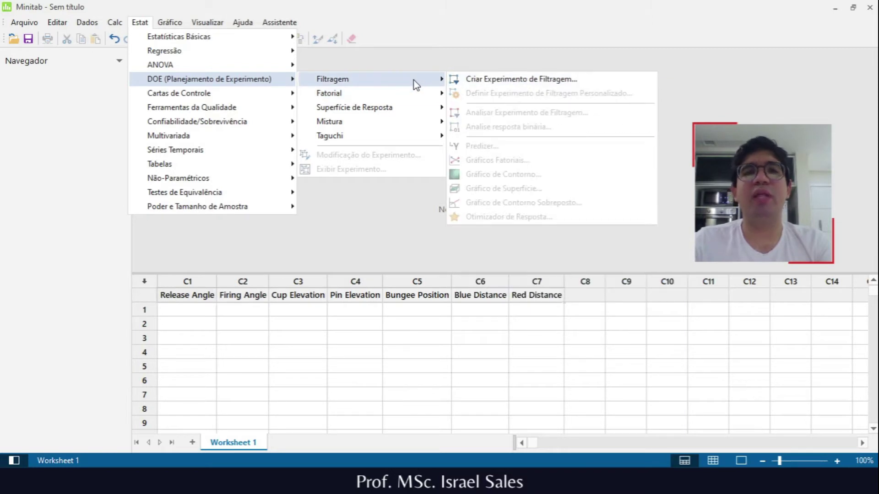
pyautogui.moveTo(412, 100)
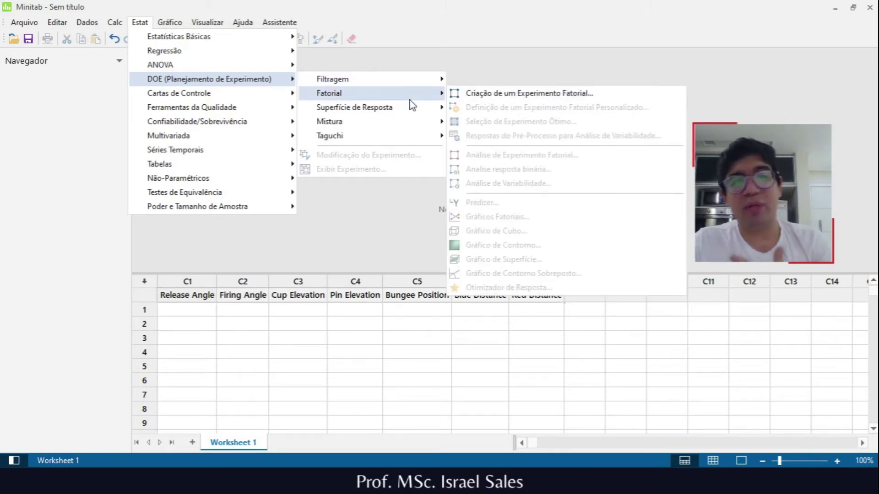
pyautogui.click(622, 93)
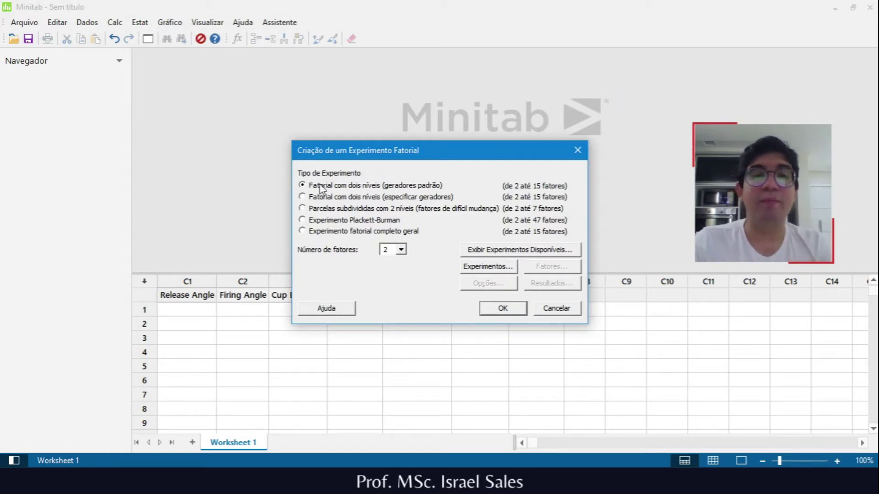
pyautogui.click(401, 250)
pyautogui.click(421, 167)
pyautogui.click(553, 313)
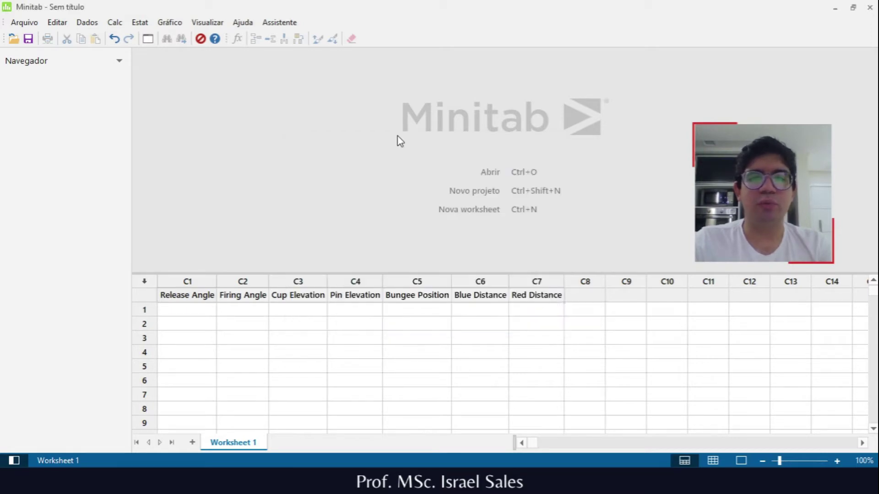
pyautogui.click(140, 22)
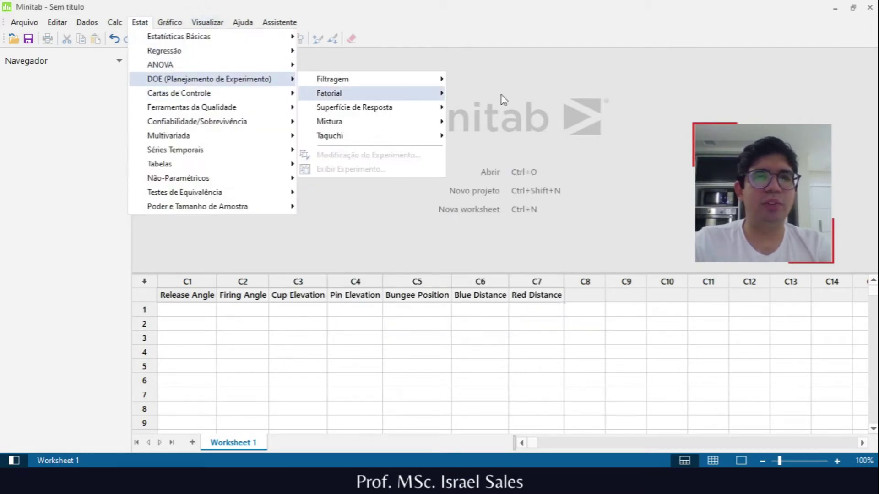
pyautogui.click(436, 266)
pyautogui.moveTo(388, 146); pyautogui.dragTo(361, 59)
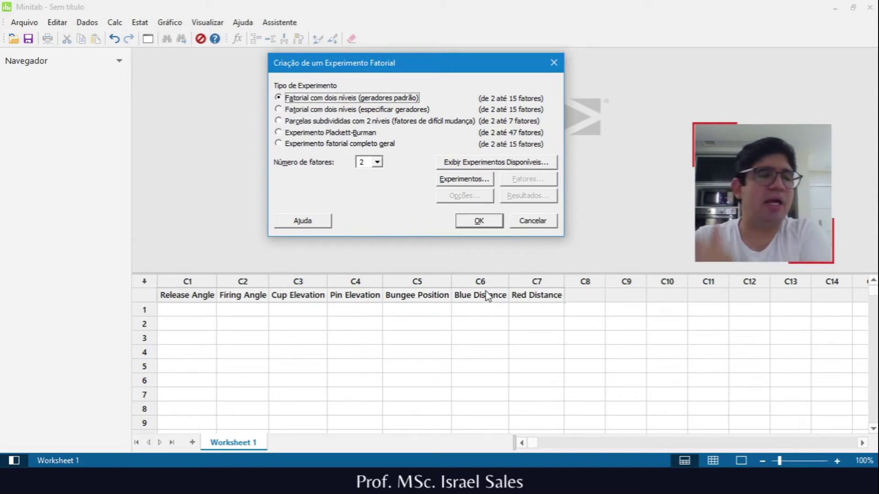
pyautogui.click(531, 222)
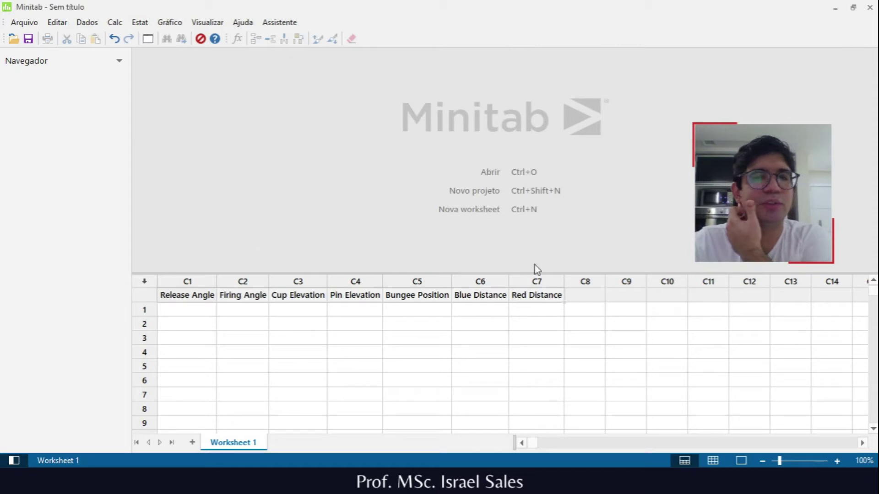
# Step: Rename the Blue Distance column as Distance and clear the Red Distance column name
pyautogui.doubleClick(477, 296)
pyautogui.moveTo(473, 296); pyautogui.dragTo(439, 300)
pyautogui.press('BackSpace')
pyautogui.click(531, 295)
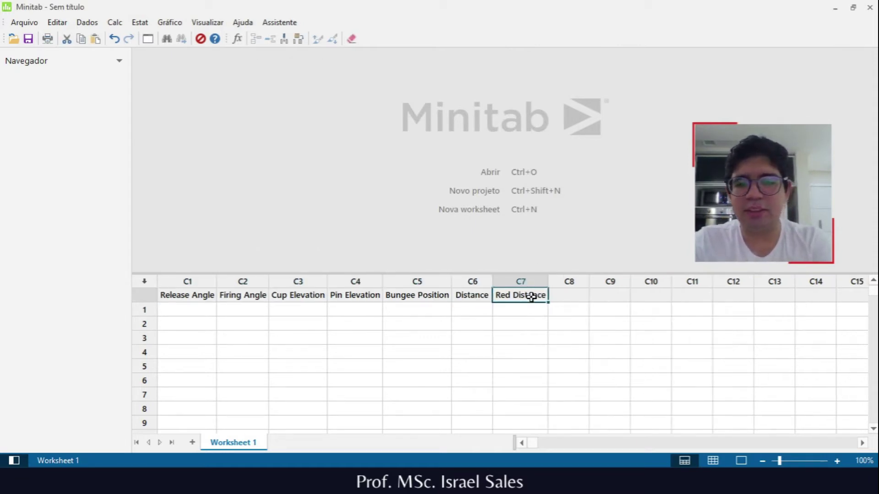
pyautogui.press('Delete')
pyautogui.press('Down')
pyautogui.press('Down')
# Step: Start a two-level factorial design with 5 factors and compare its full and fractional options and the available designs' resolutions
pyautogui.hotkey('ctrl', 'e')
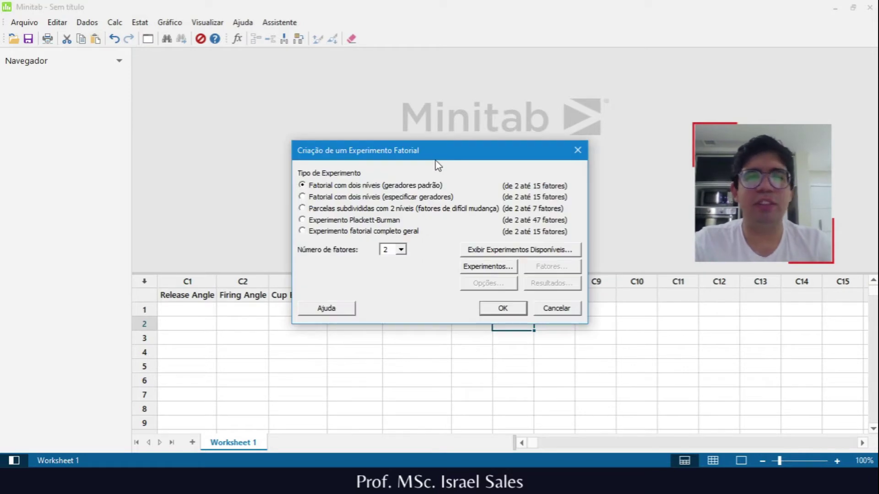
pyautogui.moveTo(432, 151); pyautogui.dragTo(378, 65)
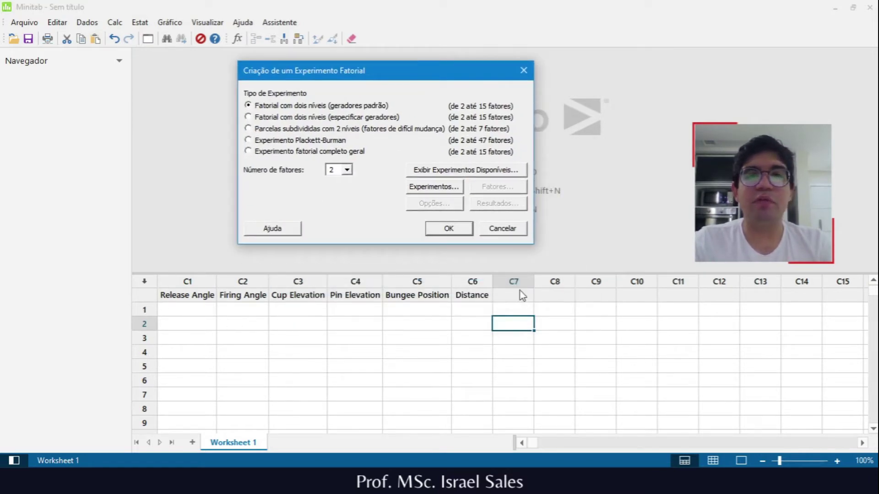
pyautogui.click(347, 170)
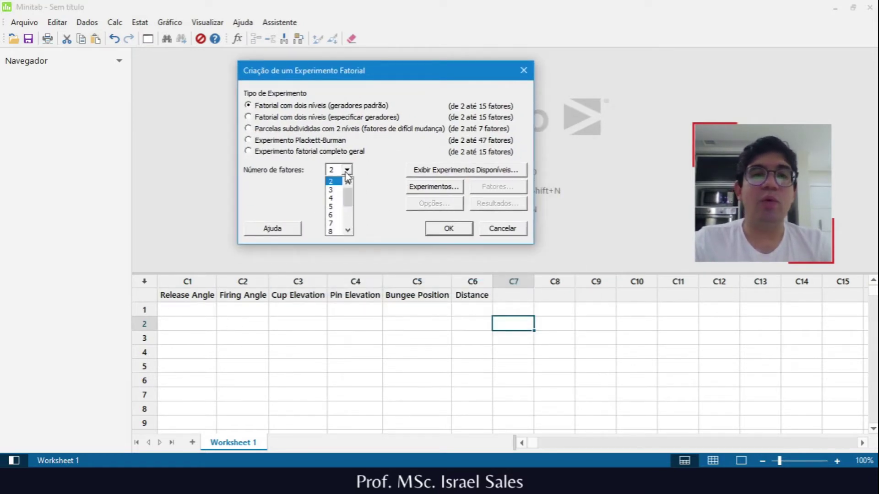
pyautogui.click(334, 201)
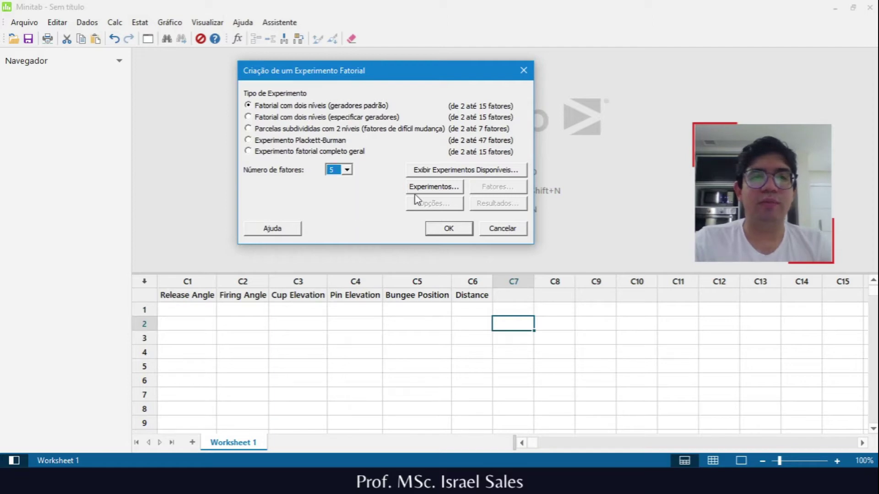
pyautogui.click(443, 190)
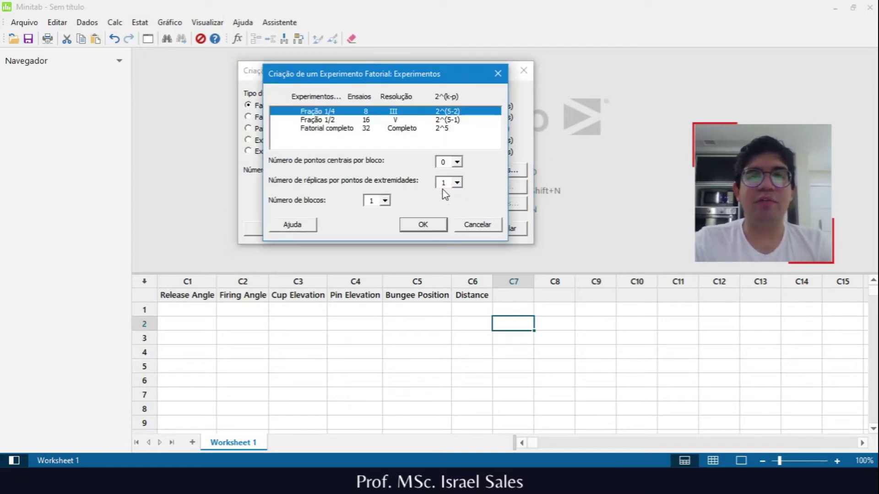
pyautogui.click(343, 130)
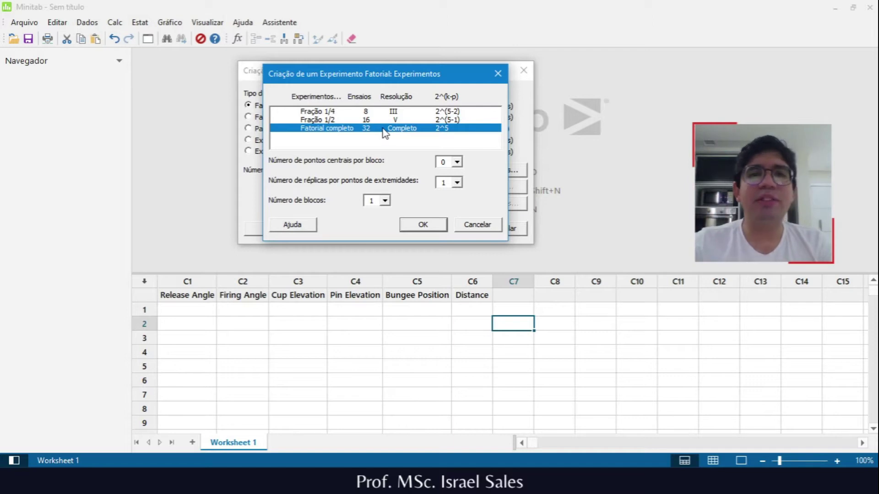
pyautogui.click(400, 120)
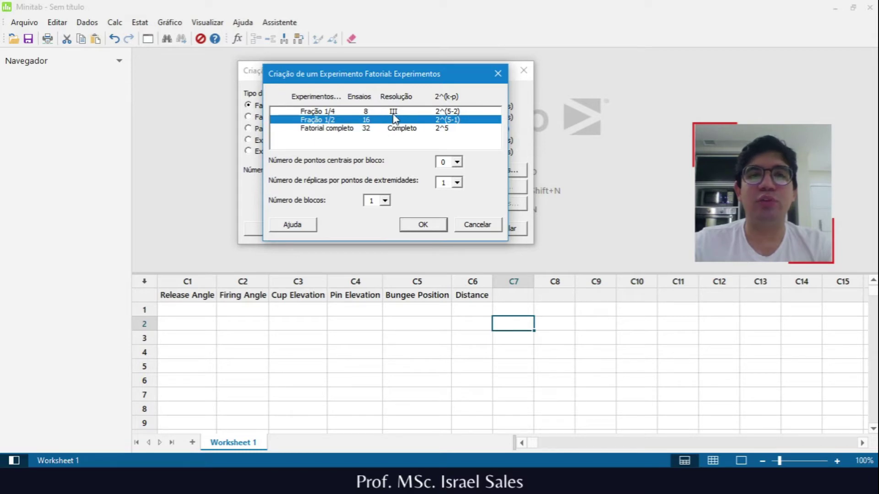
pyautogui.click(477, 225)
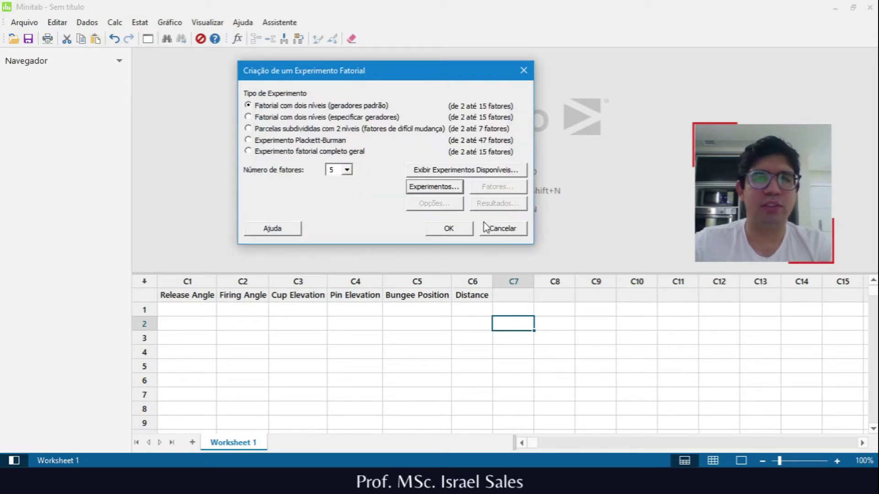
pyautogui.click(458, 172)
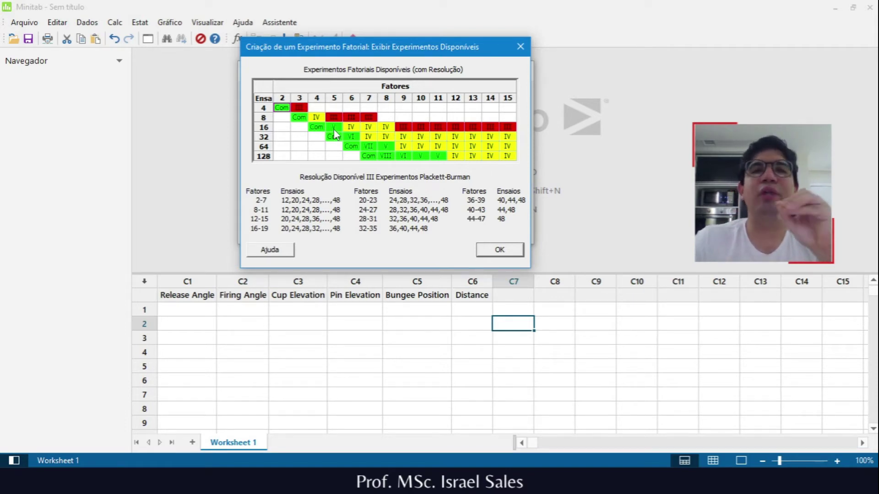
pyautogui.click(517, 253)
pyautogui.click(451, 189)
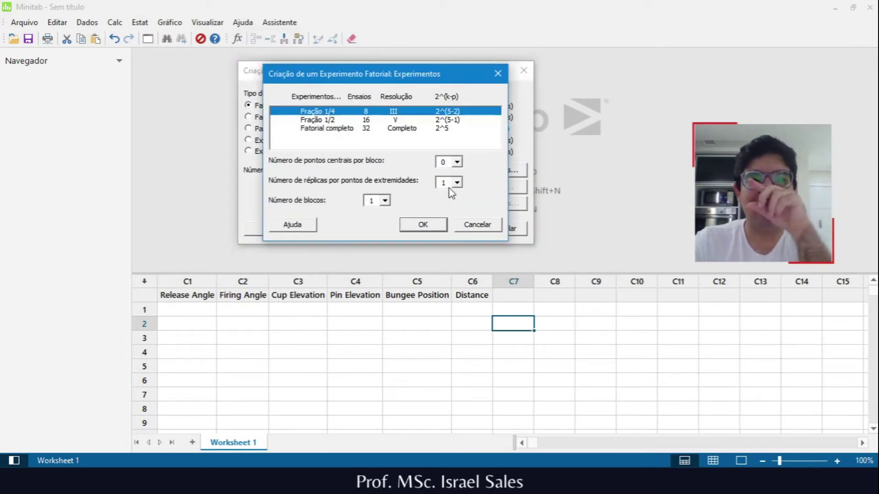
pyautogui.click(365, 120)
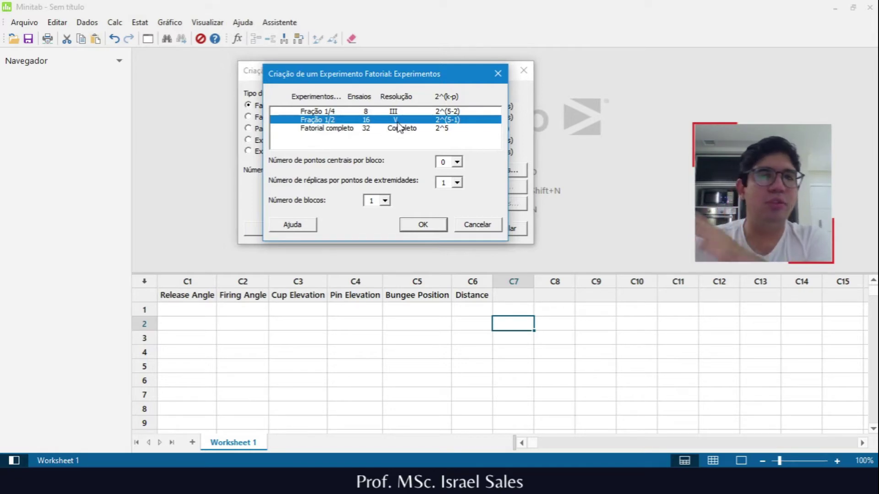
pyautogui.click(438, 225)
pyautogui.click(485, 192)
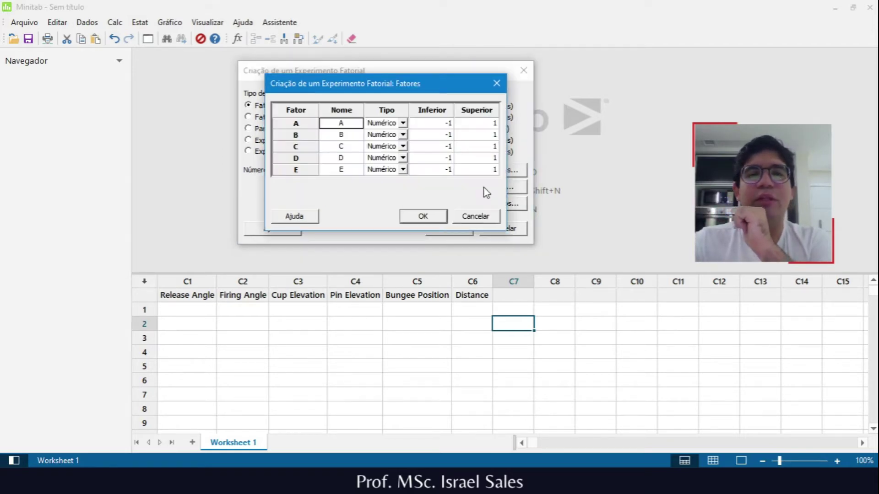
pyautogui.hotkey('alt', 'Tab')
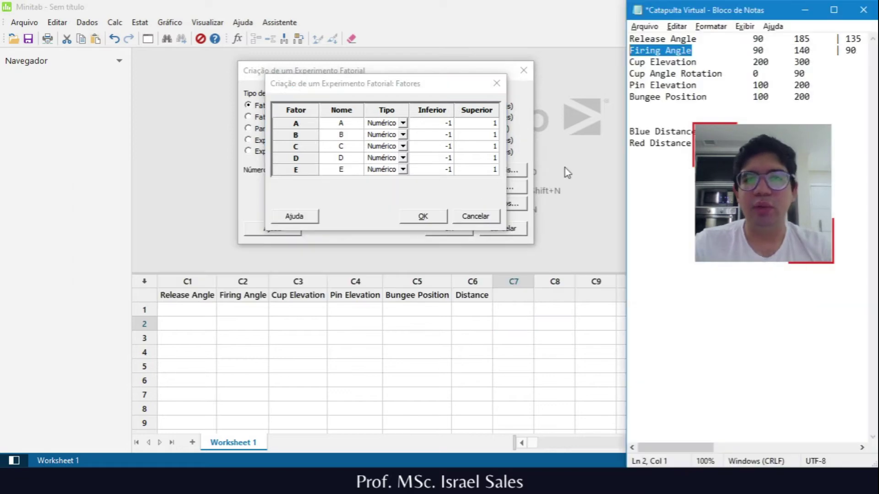
pyautogui.click(586, 114)
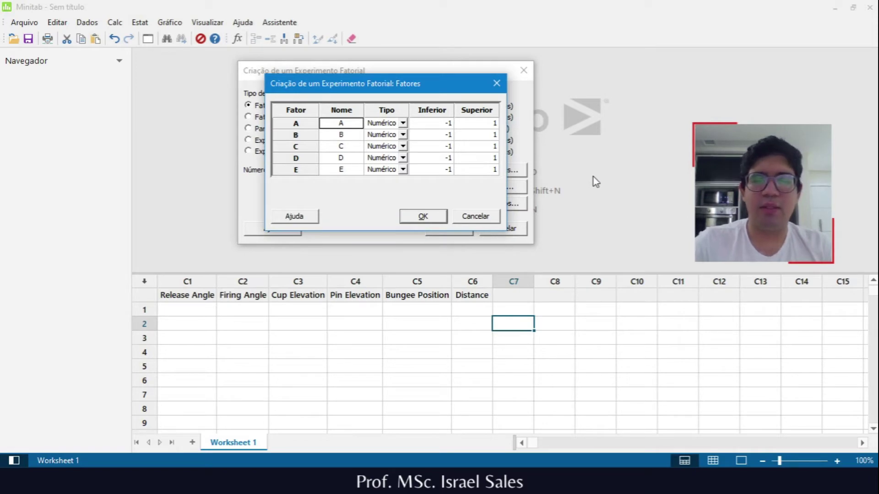
pyautogui.click(474, 217)
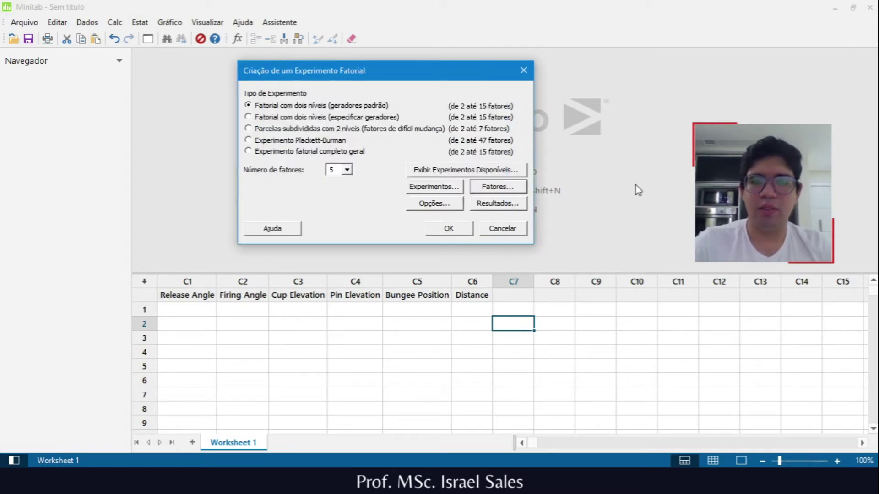
pyautogui.click(521, 228)
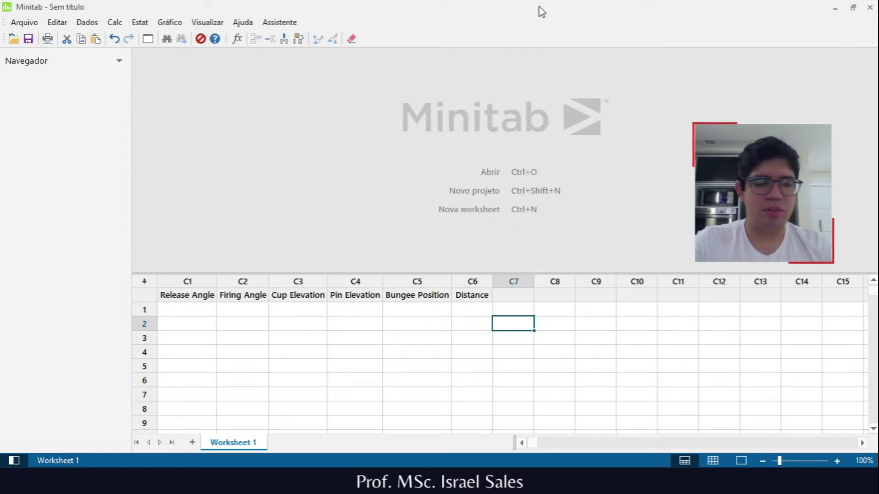
# Step: Shrink Minitab beside the notes and restart the two-level factorial design with 5 factors, choosing the 1/2 fraction with 16 runs
pyautogui.doubleClick(541, 11)
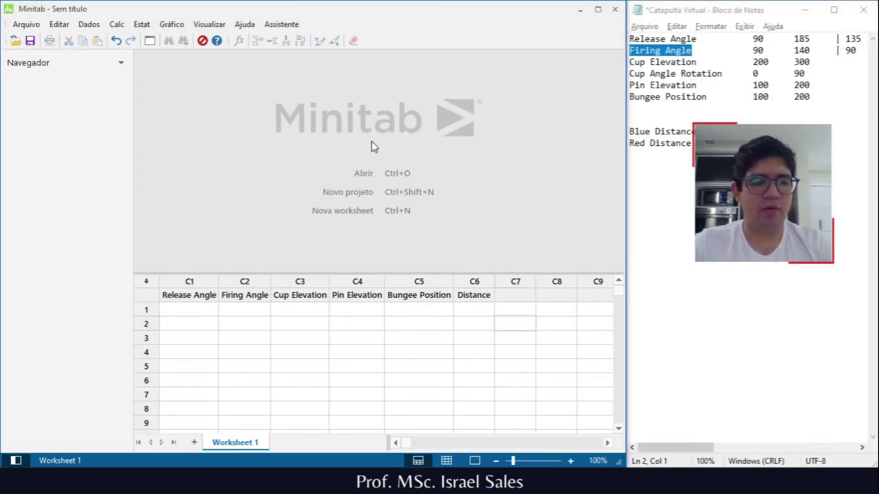
pyautogui.hotkey('ctrl', 'e')
pyautogui.click(379, 269)
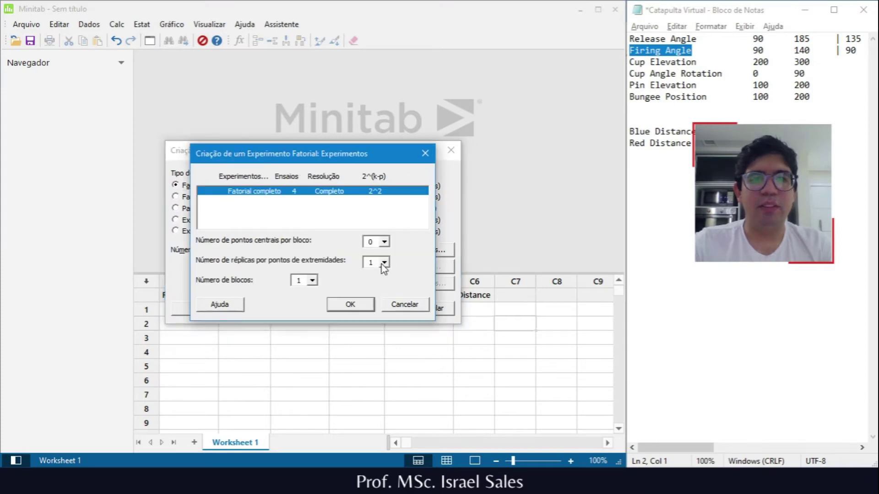
pyautogui.click(422, 150)
pyautogui.click(273, 249)
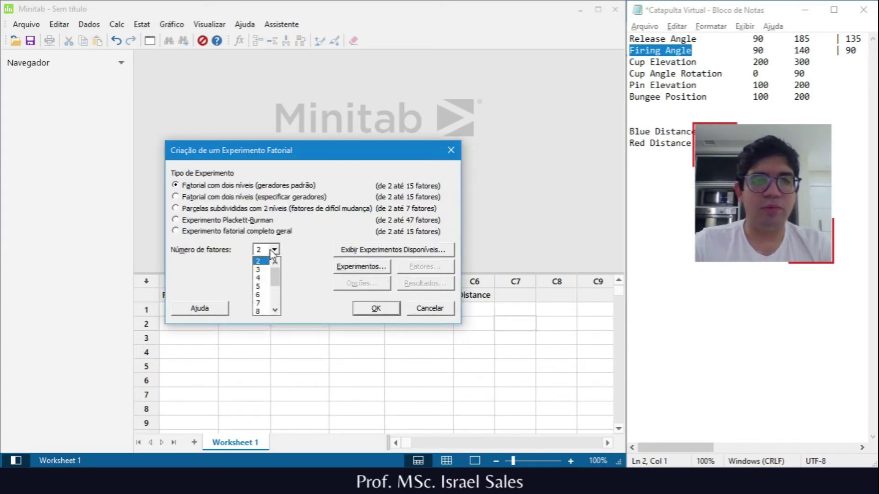
pyautogui.click(257, 286)
pyautogui.click(360, 267)
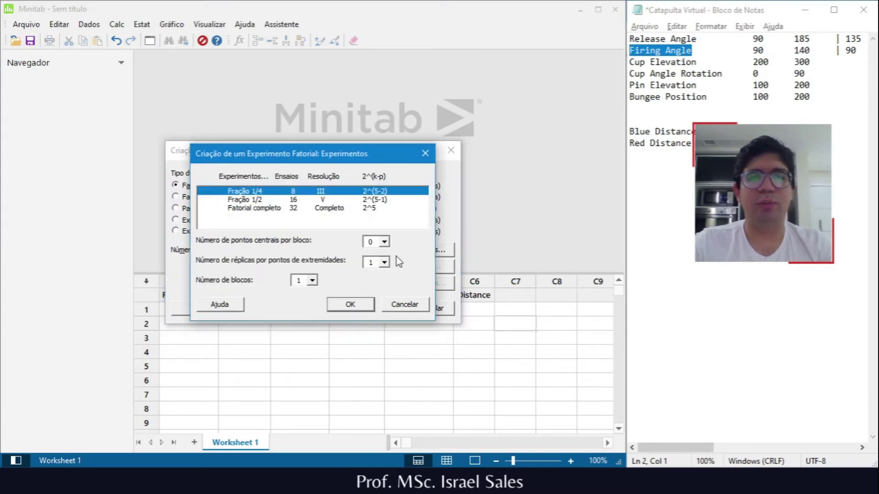
pyautogui.click(316, 200)
pyautogui.click(351, 304)
# Step: Open the design's factor settings and name factor A Release Angle, copying the name from the Catapulta Virtual notes
pyautogui.click(423, 272)
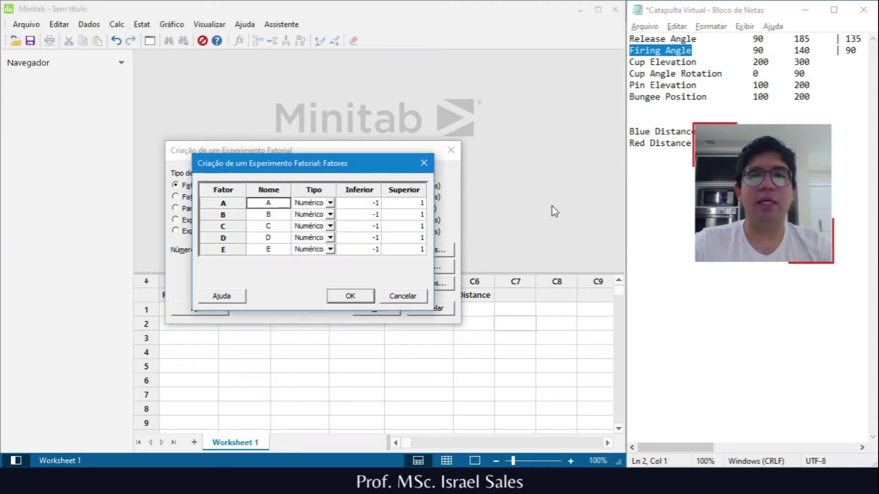
pyautogui.click(706, 41)
pyautogui.moveTo(705, 41); pyautogui.dragTo(630, 40)
pyautogui.hotkey('ctrl', 'c')
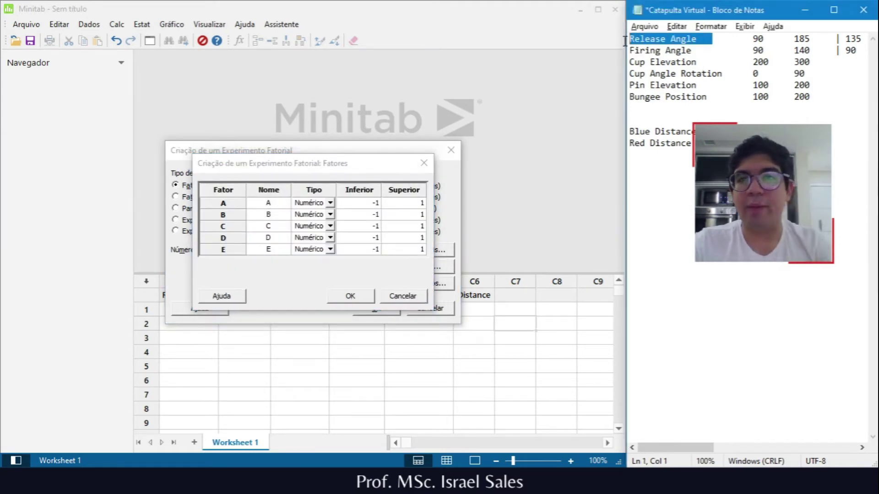
pyautogui.click(268, 201)
pyautogui.hotkey('ctrl', 'v')
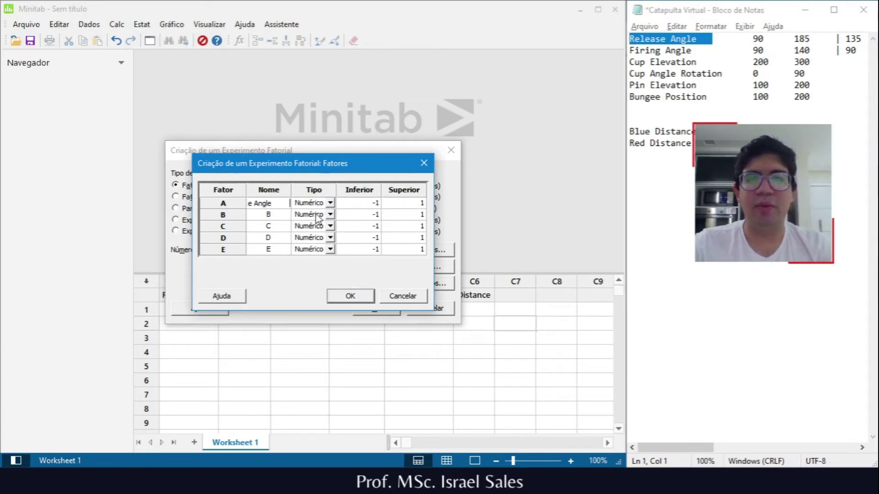
# Step: Switch to the catapult simulation in the browser, set the firing angle to 90 and try moving the pin, arm and cup
pyautogui.click(766, 42)
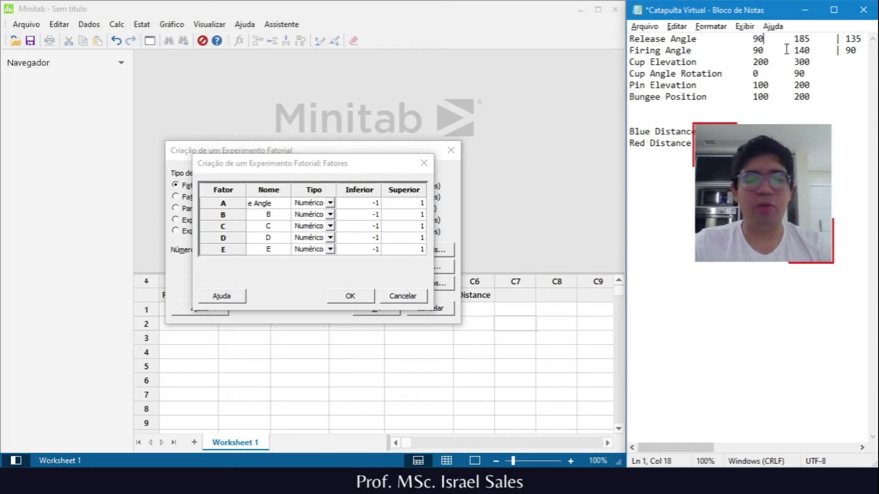
pyautogui.hotkey('alt', 'Tab')
pyautogui.hotkey('alt', 'Tab')
pyautogui.hotkey('alt', 'Tab')
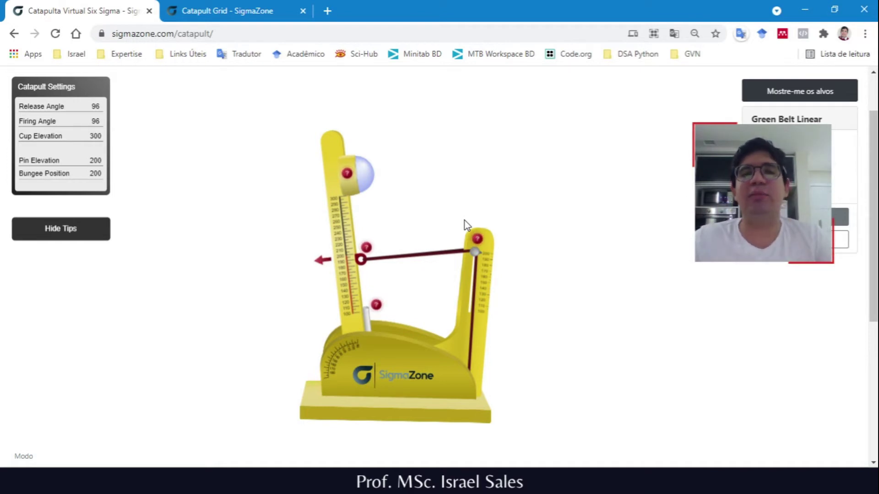
pyautogui.moveTo(476, 251)
pyautogui.moveTo(476, 251); pyautogui.dragTo(458, 187)
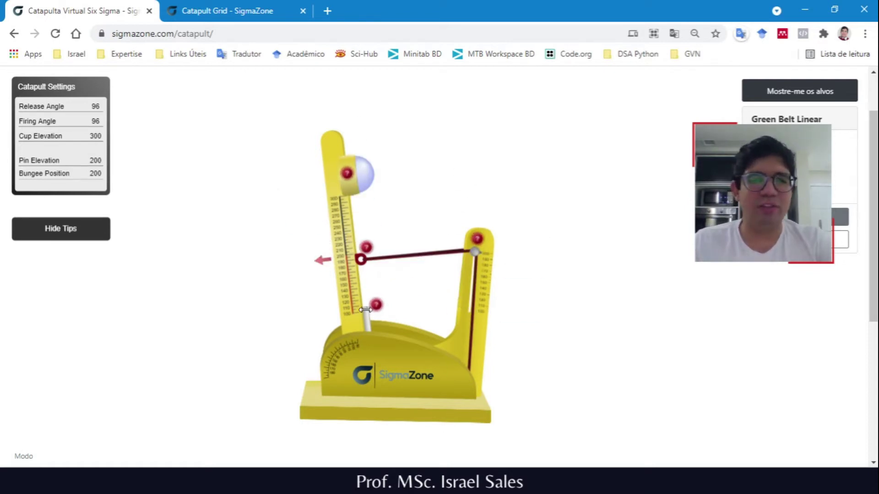
pyautogui.moveTo(337, 156); pyautogui.dragTo(441, 292)
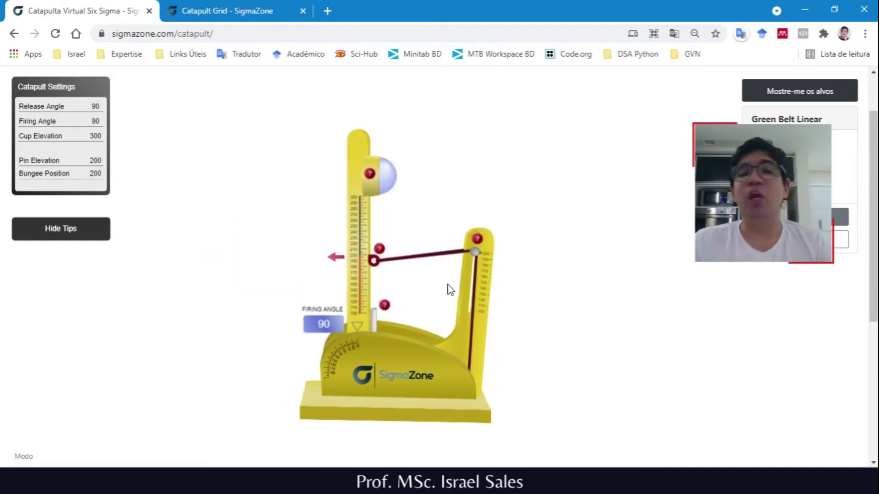
pyautogui.moveTo(359, 155); pyautogui.dragTo(498, 188)
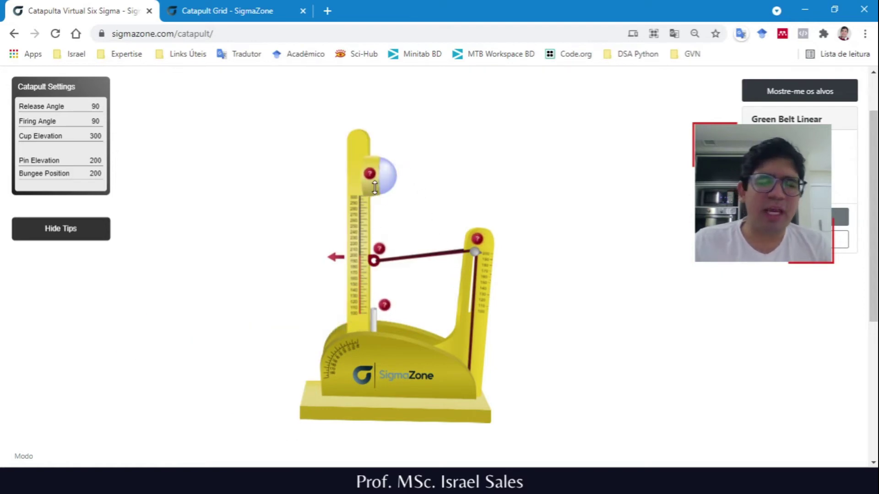
pyautogui.moveTo(375, 190); pyautogui.dragTo(372, 74)
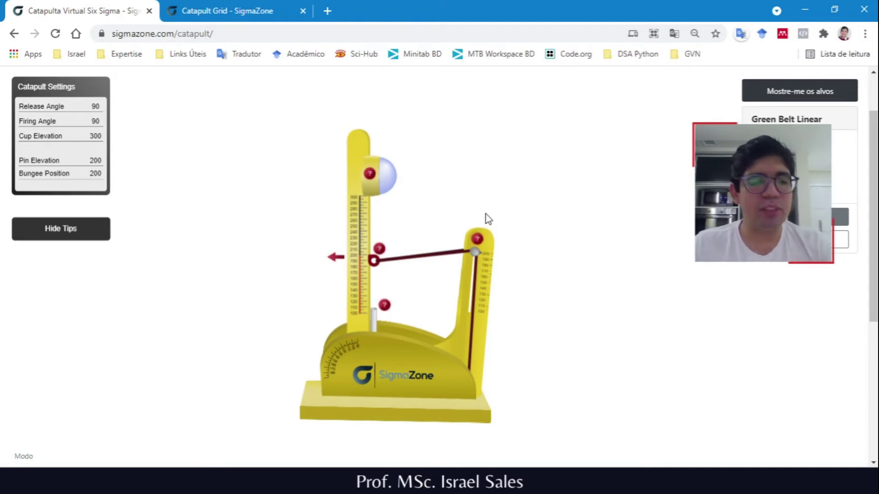
# Step: Return to Minitab's factor settings beside the notes and name factor B Firing Angle, copying the name from the notes
pyautogui.hotkey('alt', 'Tab')
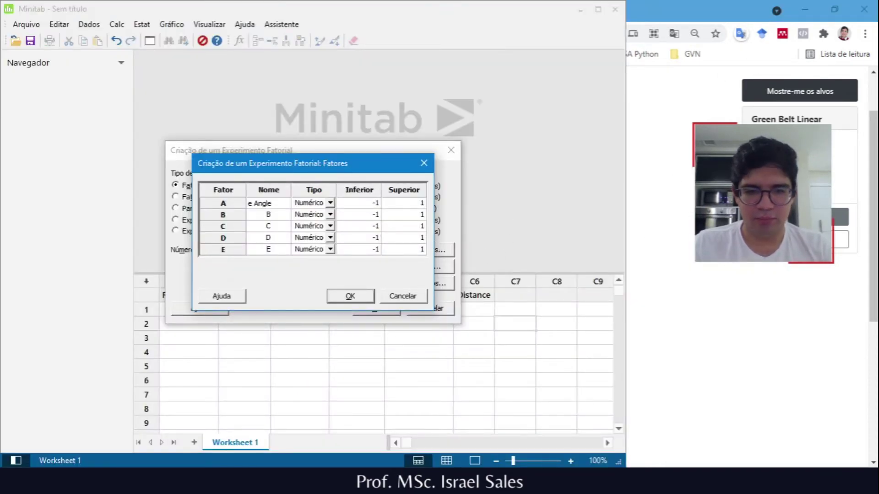
pyautogui.hotkey('alt', 'Tab')
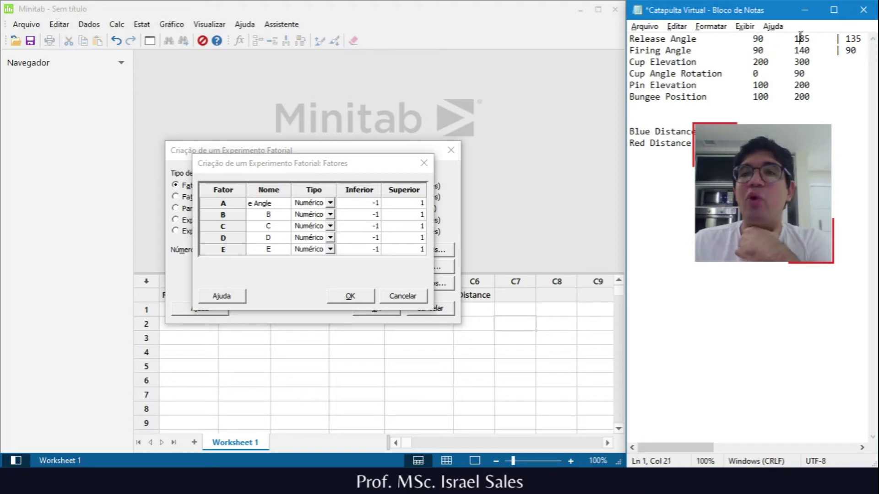
pyautogui.hotkey('ctrl', 'shift', 'Left')
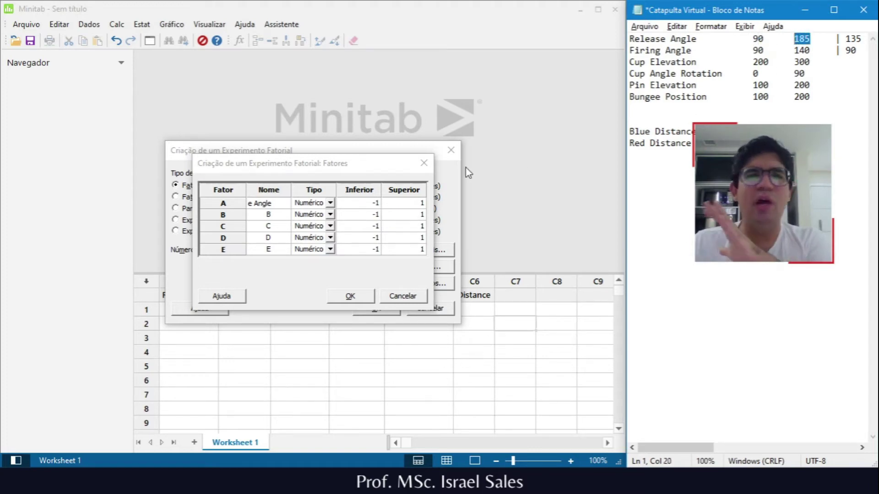
pyautogui.click(374, 207)
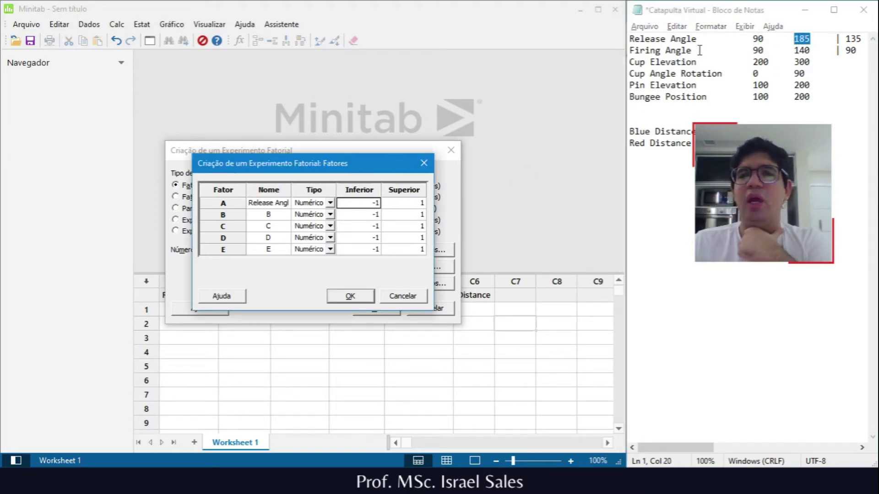
pyautogui.moveTo(700, 50); pyautogui.dragTo(634, 46)
pyautogui.click(764, 50)
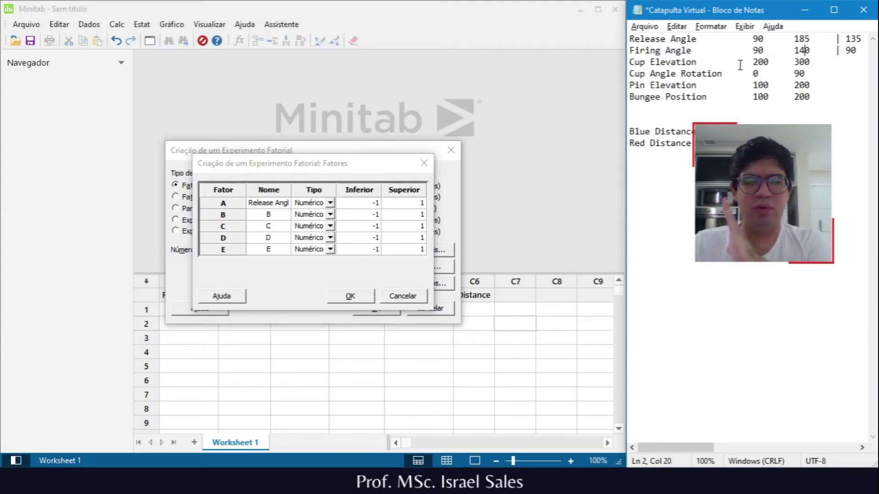
pyautogui.moveTo(697, 50); pyautogui.dragTo(624, 50)
pyautogui.hotkey('ctrl', 'c')
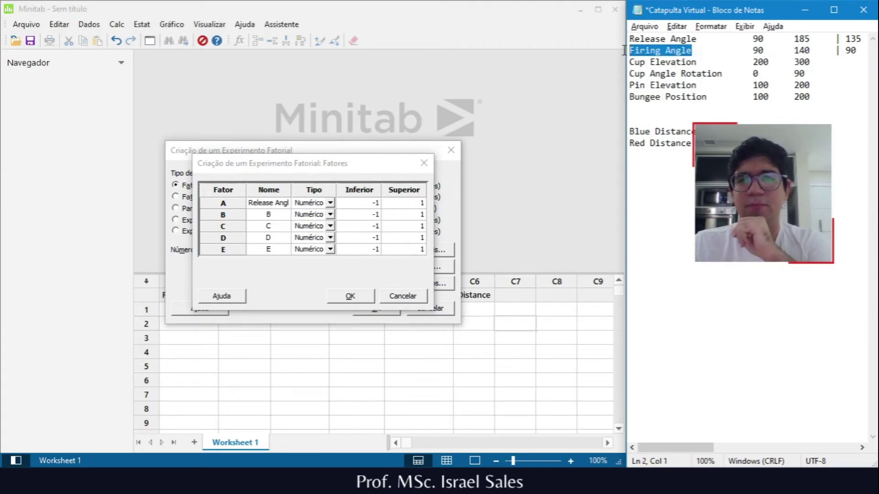
pyautogui.click(278, 214)
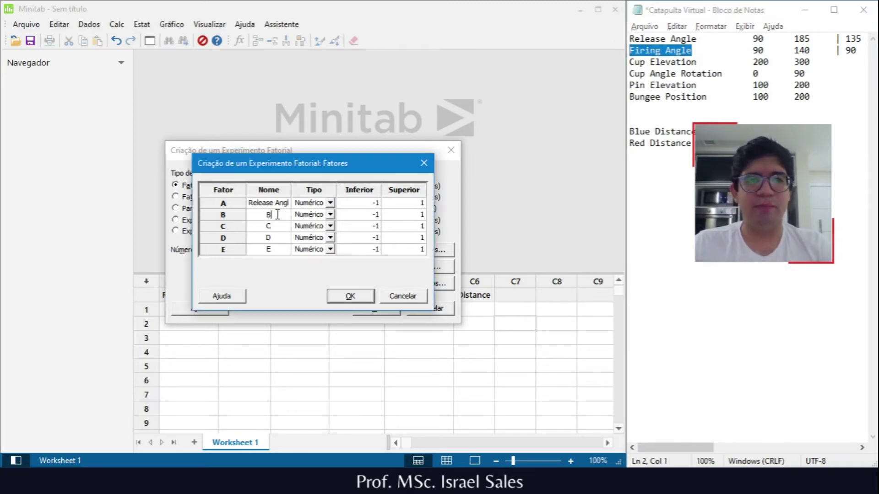
pyautogui.hotkey('ctrl', 'v')
# Step: Name factor C Cup Elevation and set its lower level to 200 and its upper level to 300
pyautogui.click(712, 62)
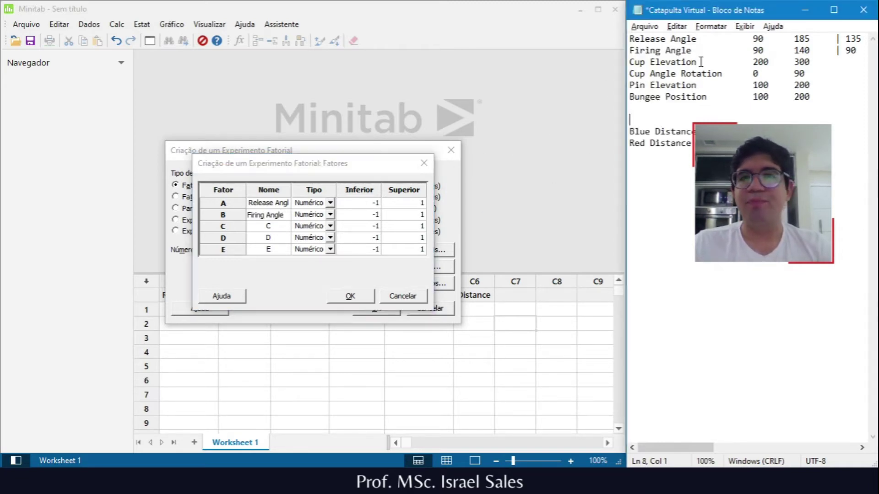
pyautogui.moveTo(713, 62); pyautogui.dragTo(611, 62)
pyautogui.click(281, 223)
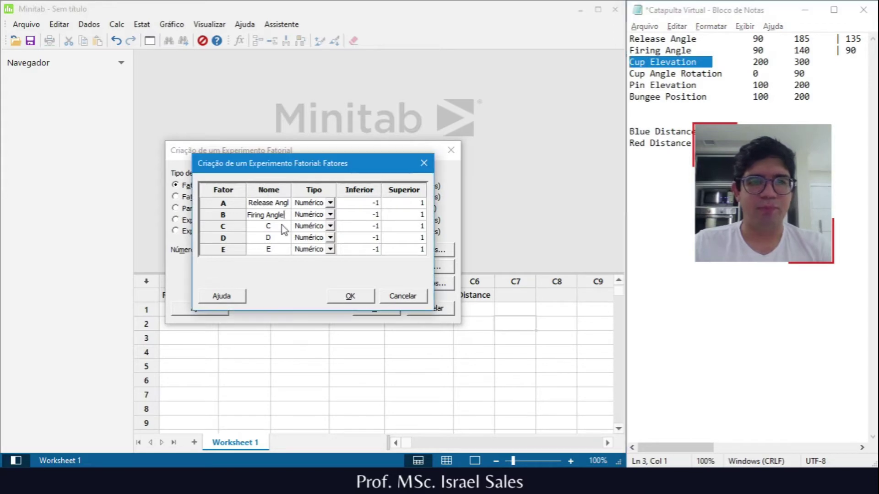
pyautogui.write('Cup Elevation')
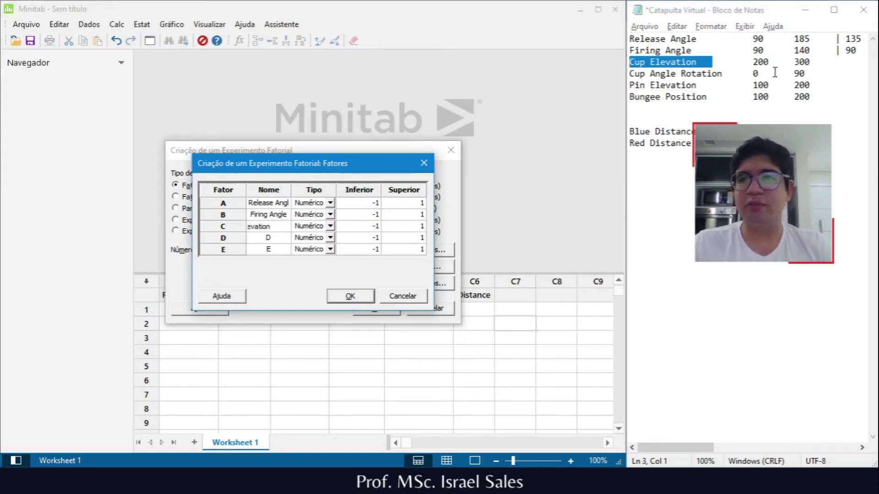
pyautogui.moveTo(770, 62); pyautogui.dragTo(753, 62)
pyautogui.click(368, 227)
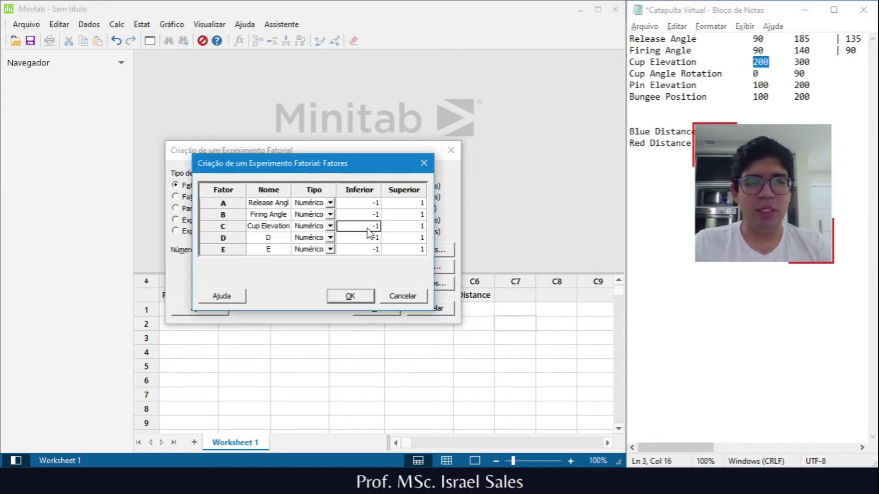
pyautogui.press('BackSpace')
pyautogui.press('BackSpace')
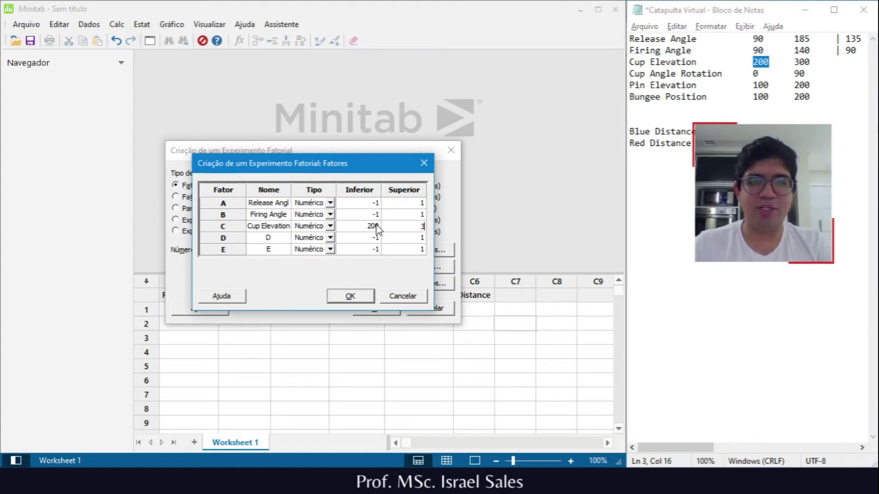
# Step: Name factor D Pin Elevation as in the notes, with a lower level of 100 and an upper level of 200
pyautogui.click(267, 238)
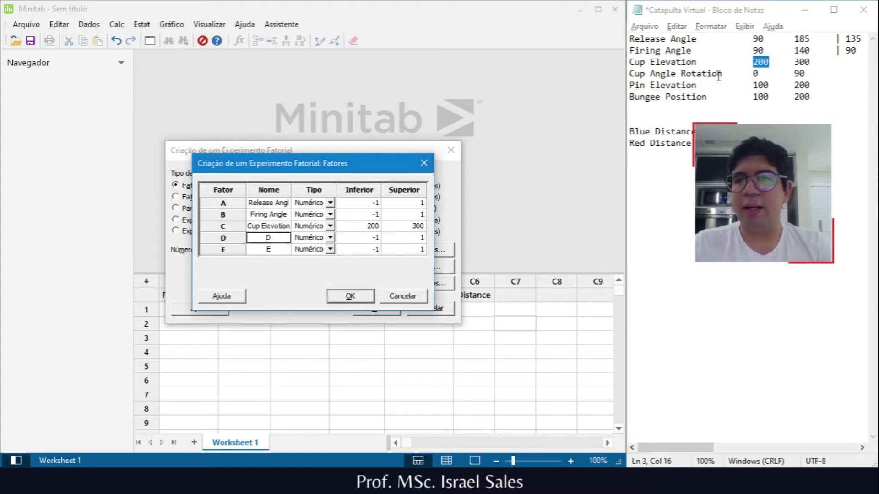
pyautogui.moveTo(805, 74); pyautogui.dragTo(628, 78)
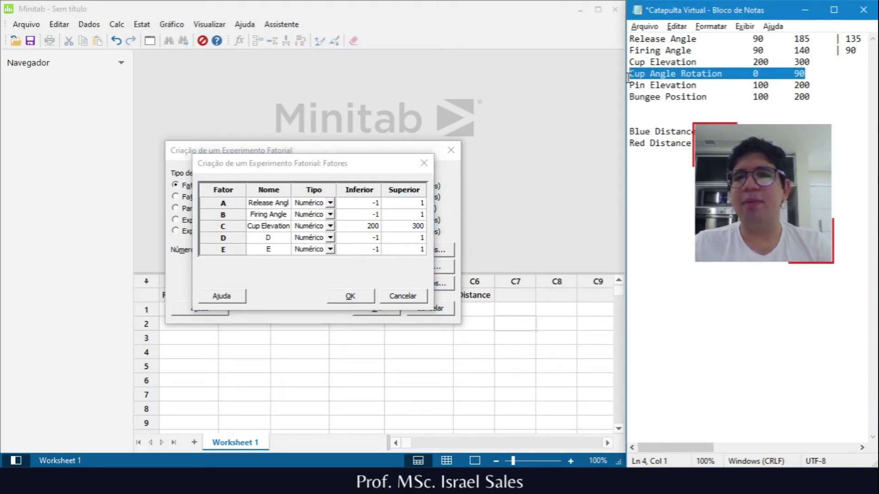
pyautogui.moveTo(696, 85); pyautogui.dragTo(619, 85)
pyautogui.hotkey('ctrl', 'c')
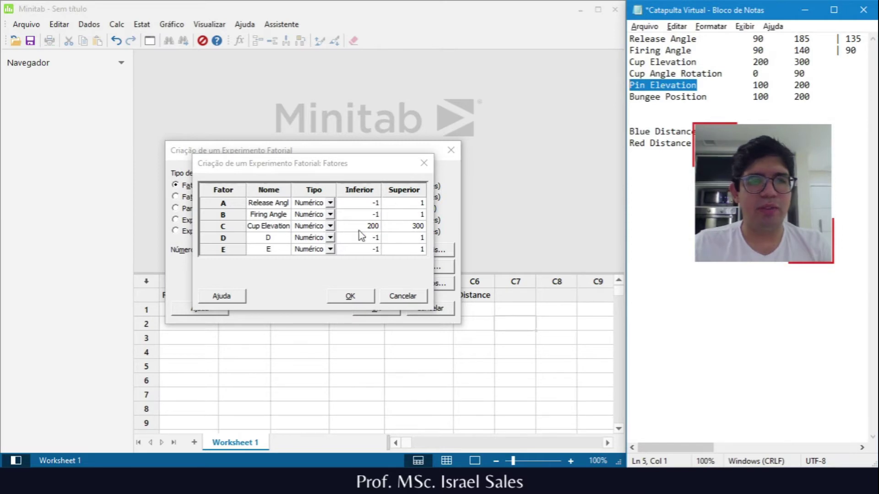
pyautogui.click(268, 237)
pyautogui.hotkey('ctrl', 'v')
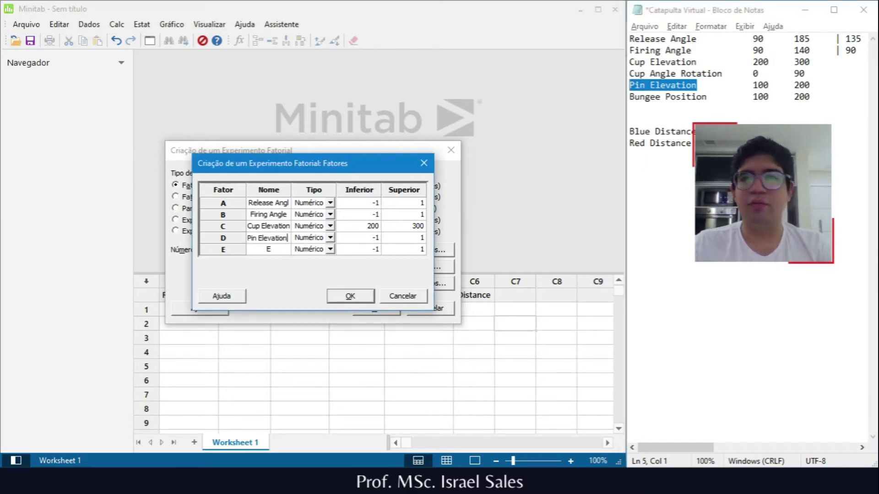
pyautogui.click(370, 238)
pyautogui.write('100')
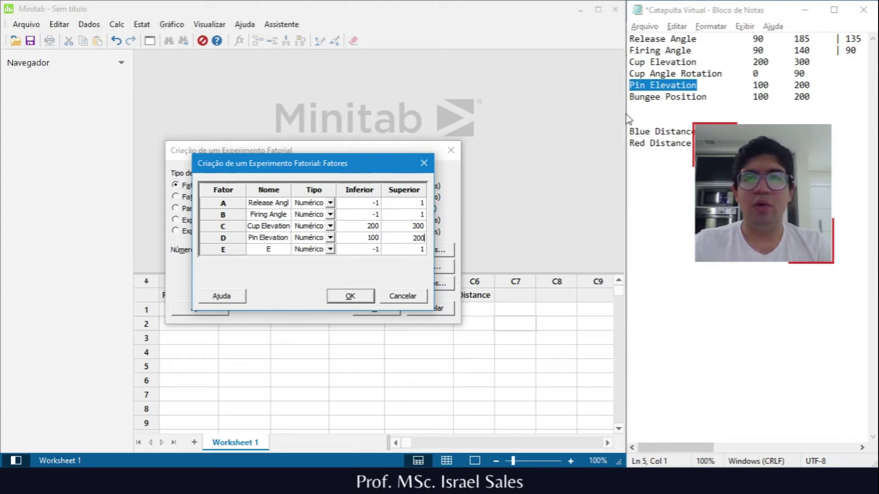
# Step: Name factor E Bungee Position, clearing the leftover default letter, and set its levels to 100 and 200
pyautogui.moveTo(712, 97); pyautogui.dragTo(652, 100)
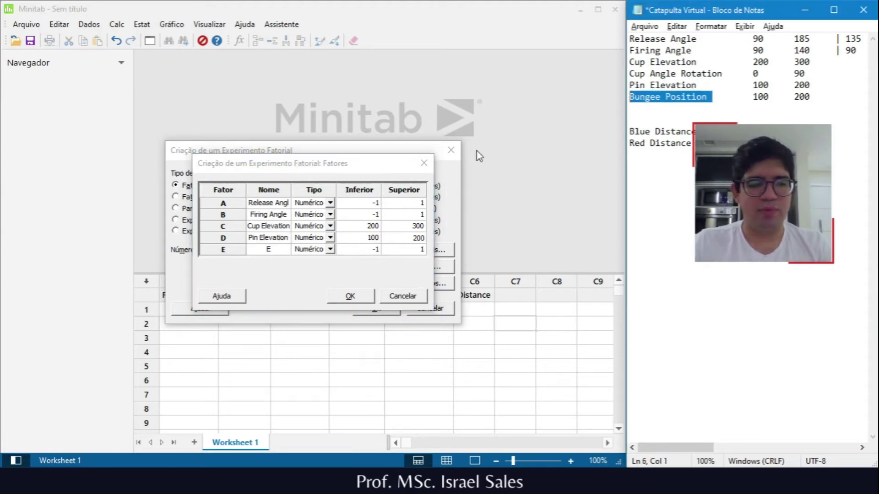
pyautogui.click(269, 251)
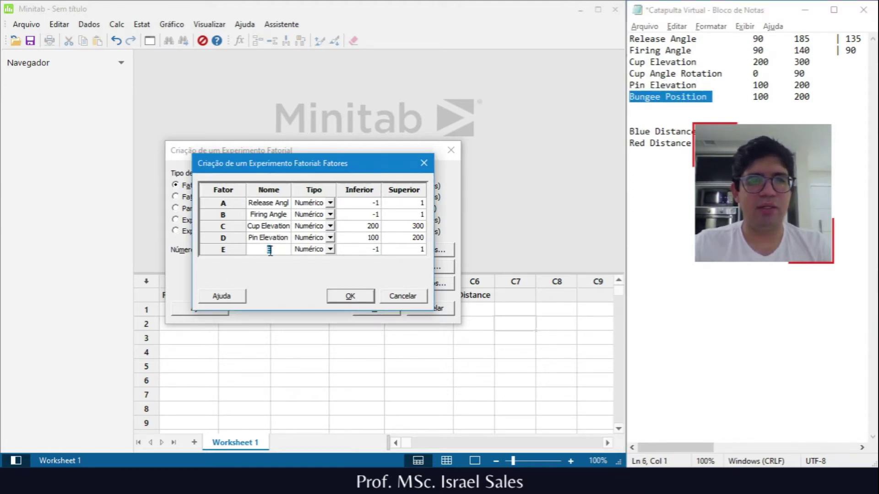
pyautogui.moveTo(290, 248); pyautogui.dragTo(151, 251)
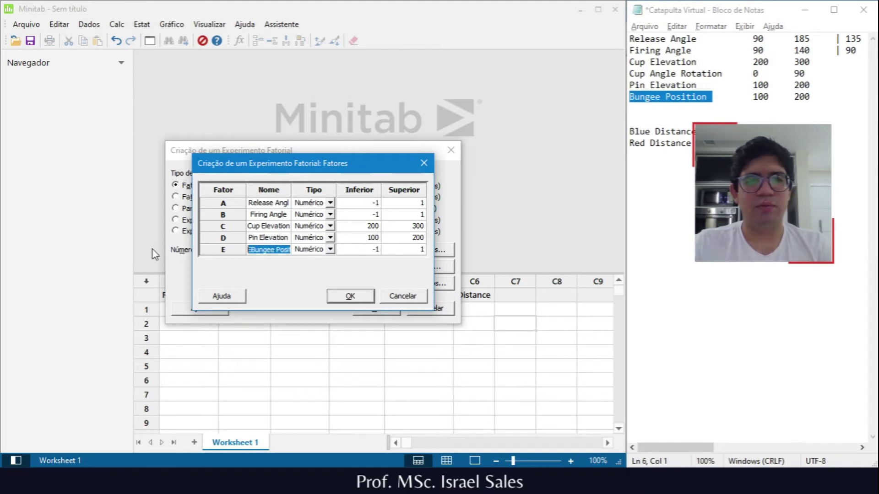
pyautogui.press('BackSpace')
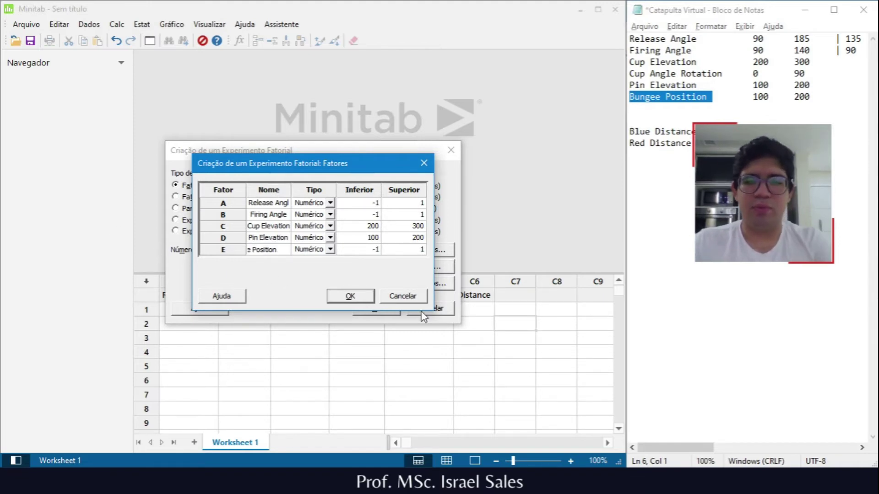
pyautogui.click(376, 250)
pyautogui.write('100')
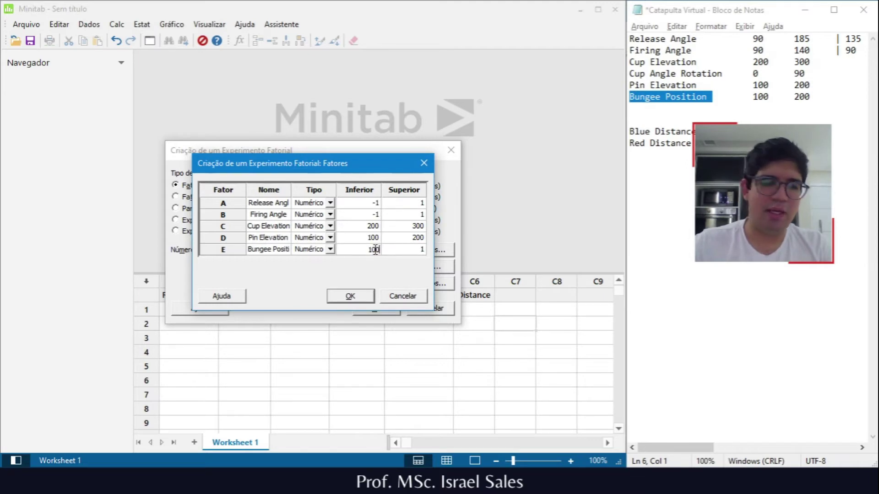
pyautogui.press('Tab')
pyautogui.write('200')
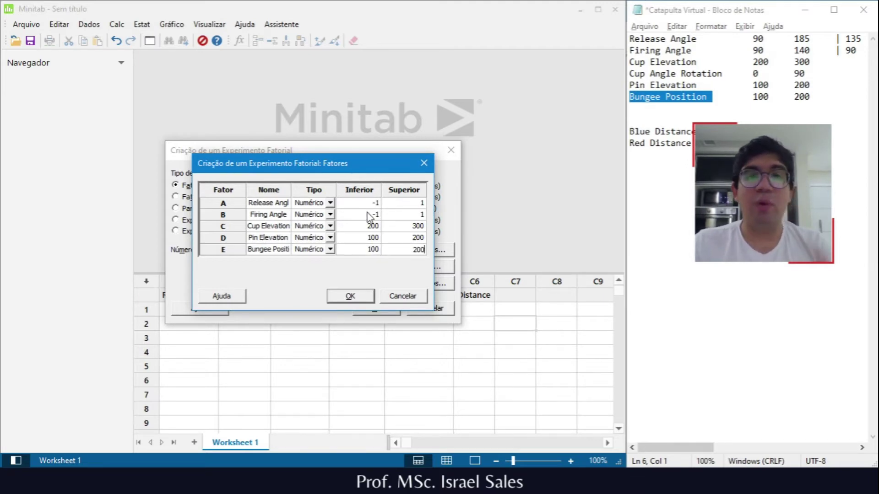
# Step: Switch to the catapult simulation in the browser and place its window beside the notes
pyautogui.click(398, 207)
pyautogui.click(392, 215)
pyautogui.hotkey('alt', 'Tab')
pyautogui.hotkey('alt', 'Tab')
pyautogui.hotkey('alt', 'Tab')
pyautogui.hotkey('alt', 'Tab')
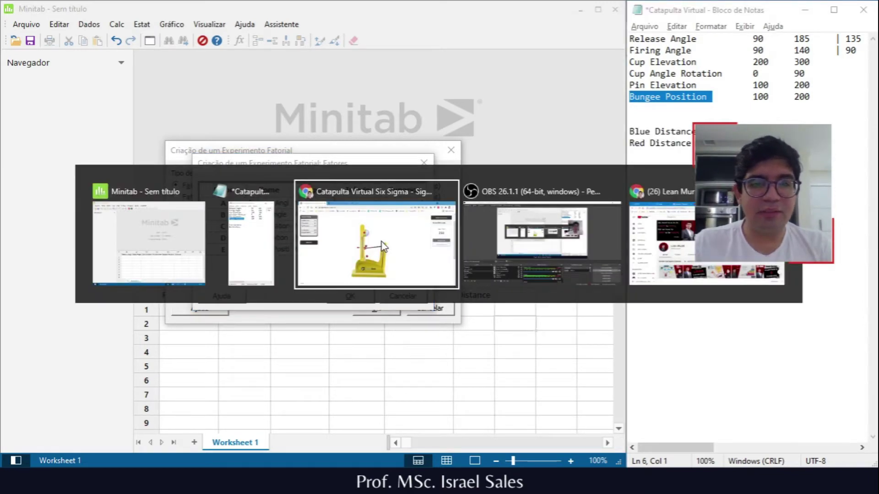
pyautogui.press('super+Down')
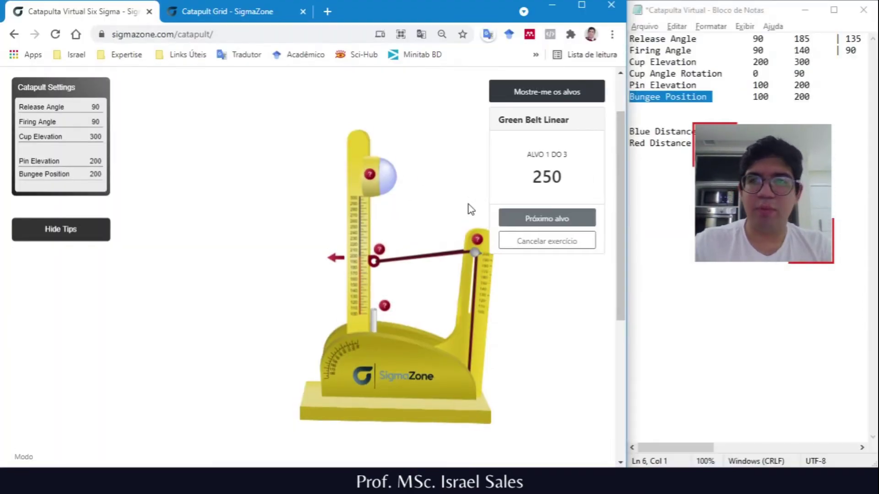
# Step: Try moving the catapult's arm with the firing angle at 90, 114 and 112 to examine how it limits the release angle
pyautogui.moveTo(366, 170); pyautogui.dragTo(392, 151)
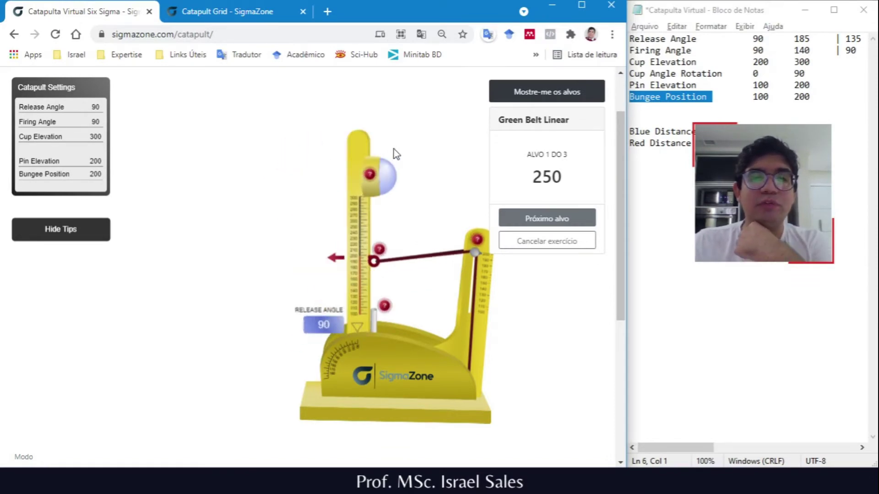
pyautogui.moveTo(372, 315); pyautogui.dragTo(325, 283)
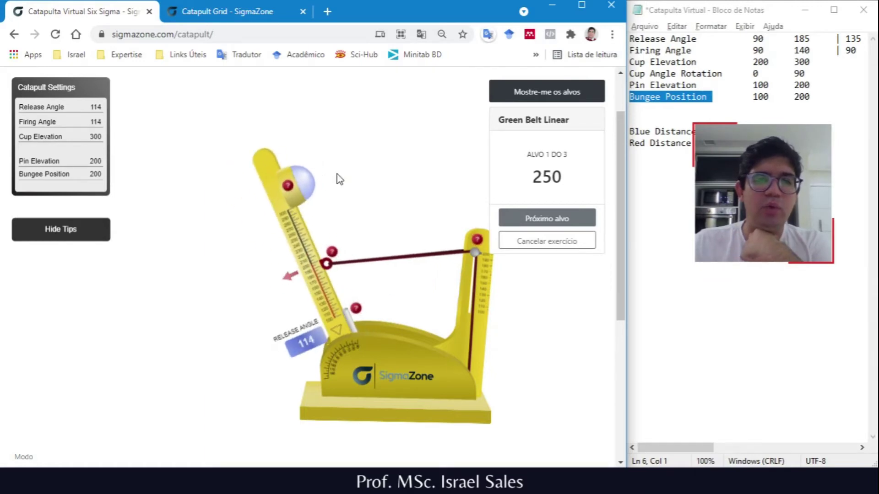
pyautogui.moveTo(273, 181); pyautogui.dragTo(371, 173)
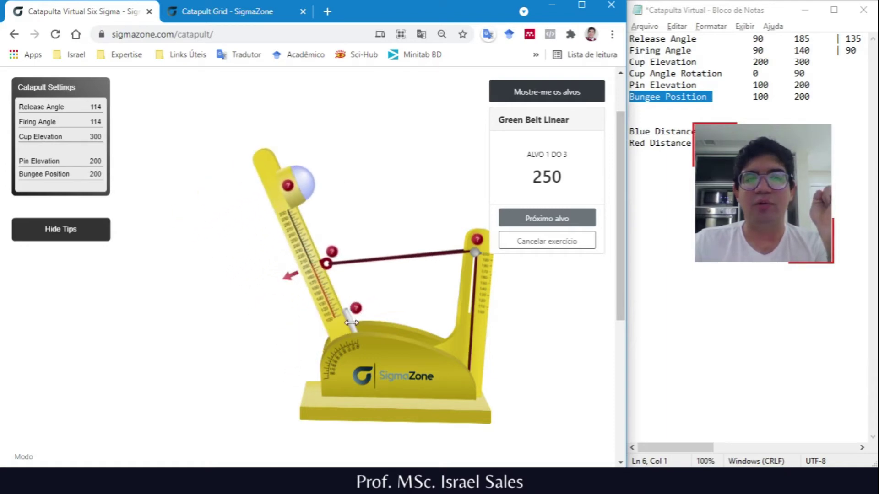
pyautogui.moveTo(351, 321)
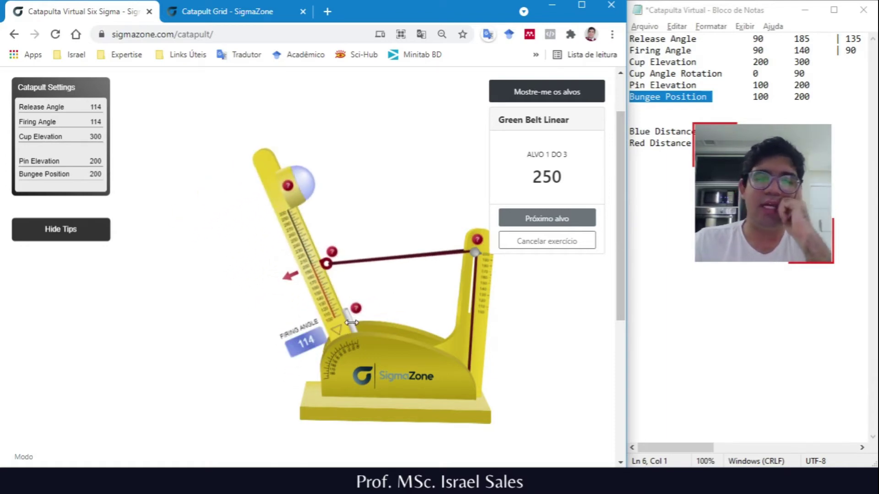
pyautogui.moveTo(286, 213); pyautogui.dragTo(182, 178)
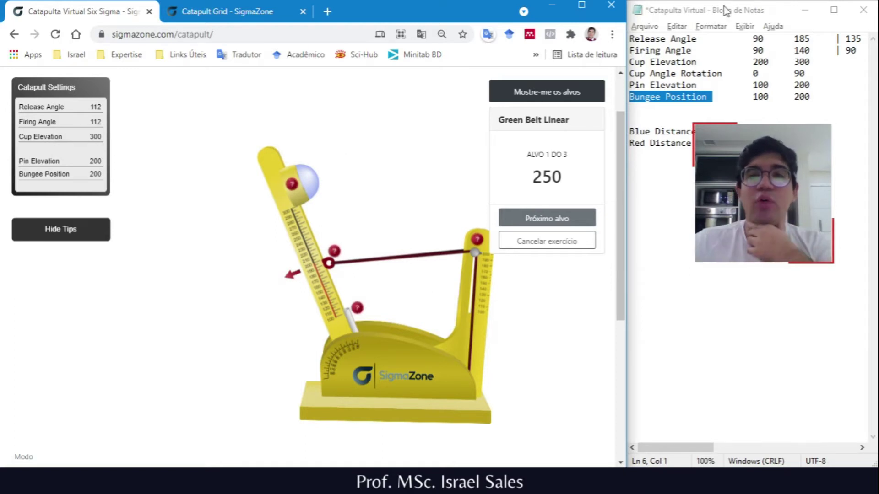
# Step: Compare the Release Angle levels 90 and 185 with the upper Firing Angle level 140 in the notes
pyautogui.click(713, 41)
pyautogui.doubleClick(761, 39)
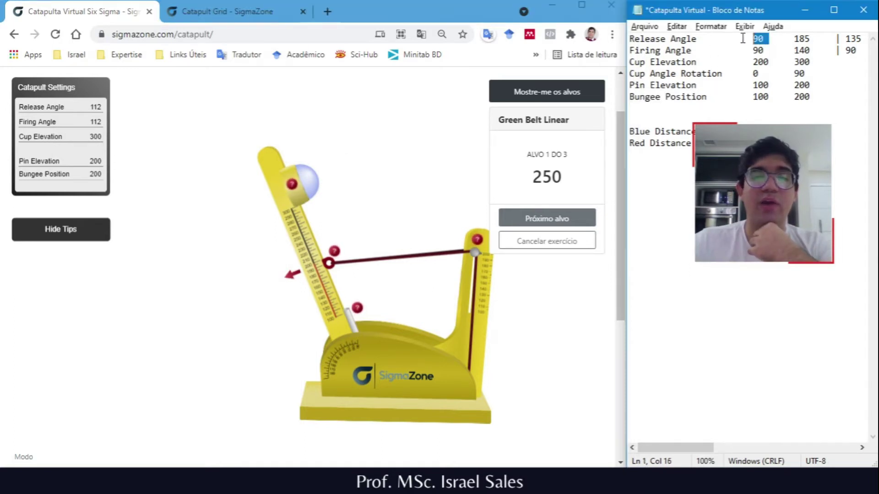
pyautogui.moveTo(792, 39); pyautogui.dragTo(809, 39)
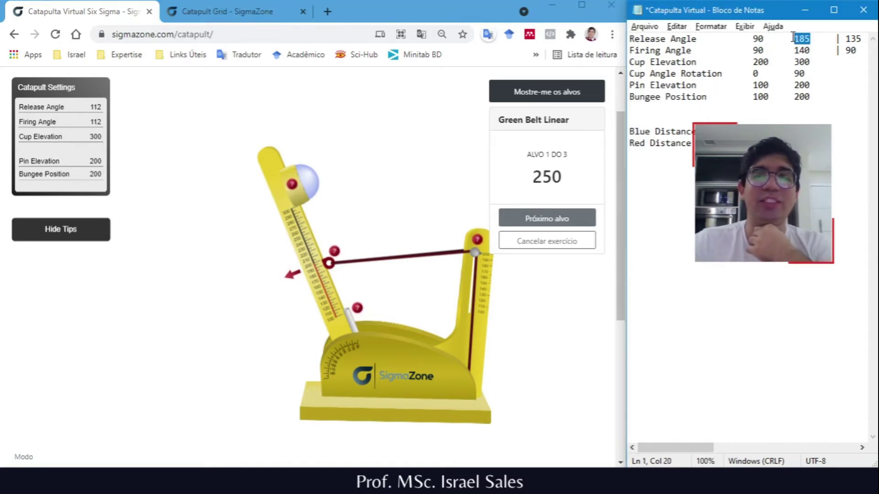
pyautogui.moveTo(810, 50); pyautogui.dragTo(799, 50)
# Step: Set the catapult's firing angle to 140 and try pulling the arm further back from that stop
pyautogui.moveTo(286, 146); pyautogui.dragTo(211, 187)
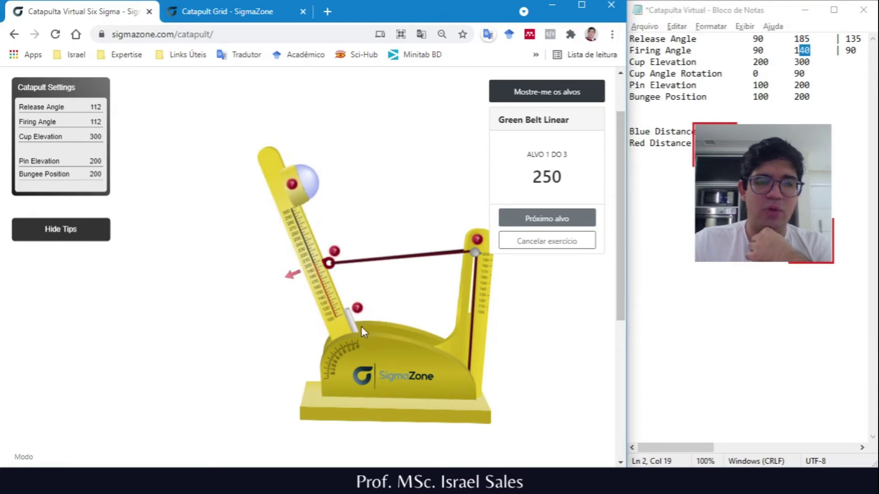
pyautogui.moveTo(349, 312); pyautogui.dragTo(320, 323)
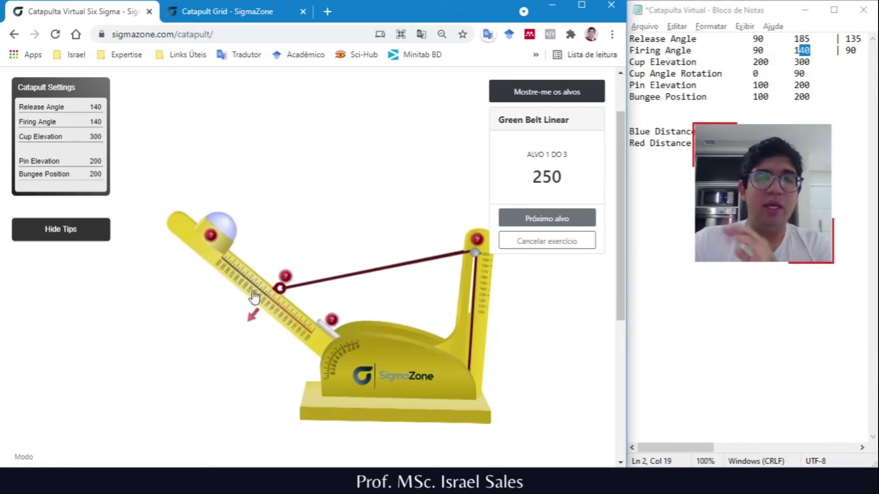
pyautogui.moveTo(190, 243); pyautogui.dragTo(146, 325)
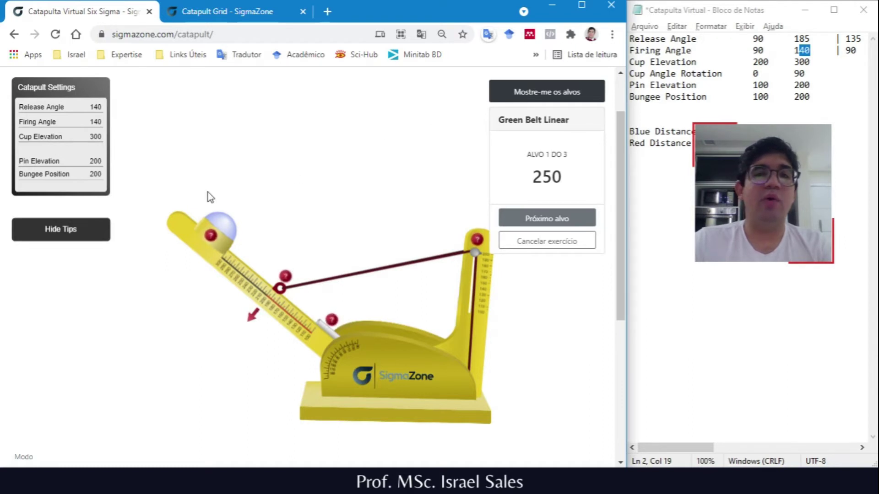
# Step: Compare the alternative levels 135/185 for Release Angle and 90/120 for Firing Angle in the notes with the catapult's arm and stop movement
pyautogui.moveTo(178, 232); pyautogui.dragTo(155, 331)
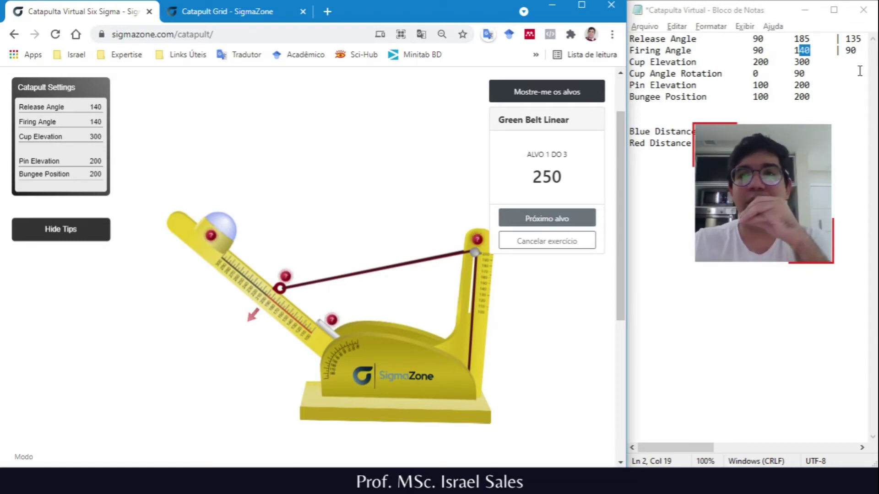
pyautogui.click(808, 73)
pyautogui.moveTo(698, 452); pyautogui.dragTo(734, 440)
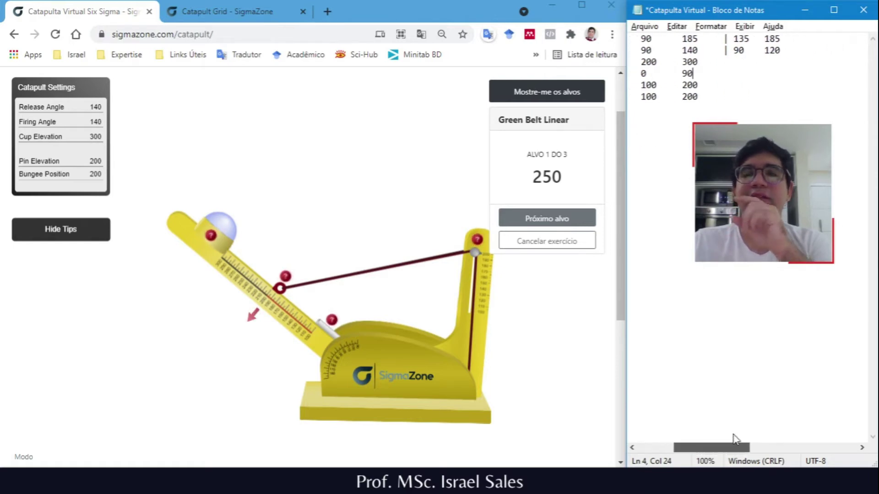
pyautogui.moveTo(180, 236); pyautogui.dragTo(265, 168)
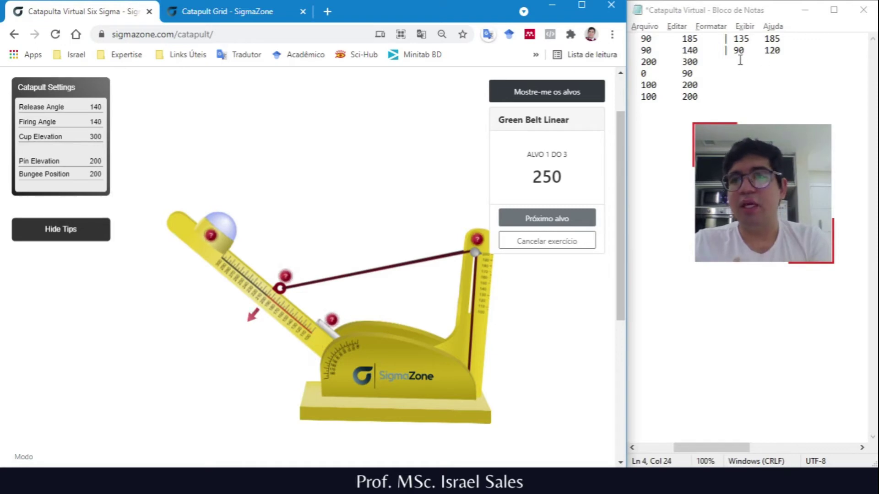
pyautogui.moveTo(329, 328)
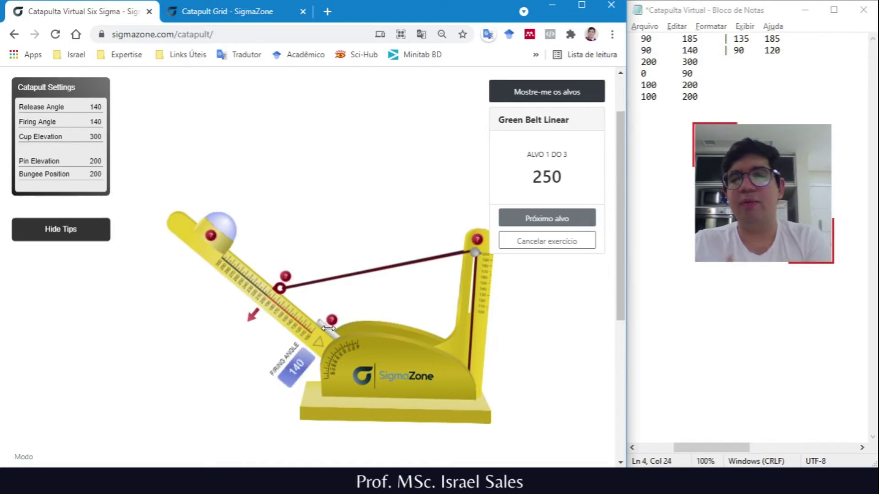
pyautogui.moveTo(330, 328); pyautogui.dragTo(345, 311)
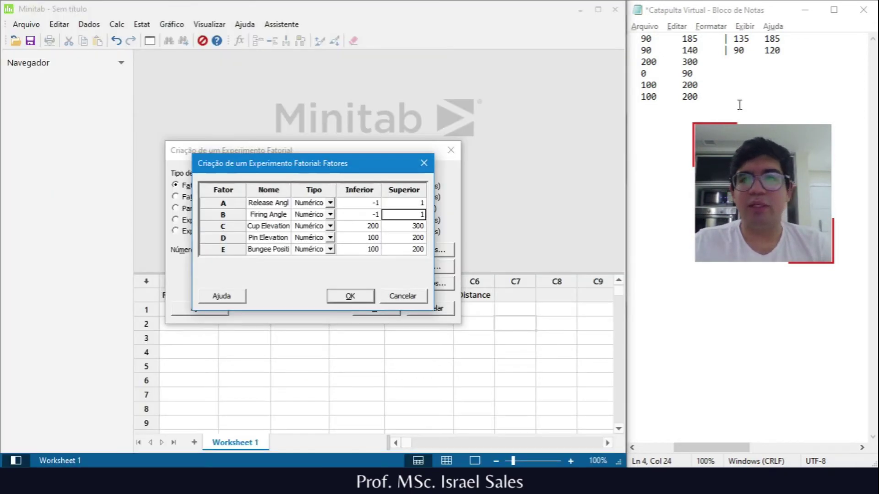
# Step: In Minitab's factor settings, set the Release Angle levels to 135 low and 185 high
pyautogui.click(732, 50)
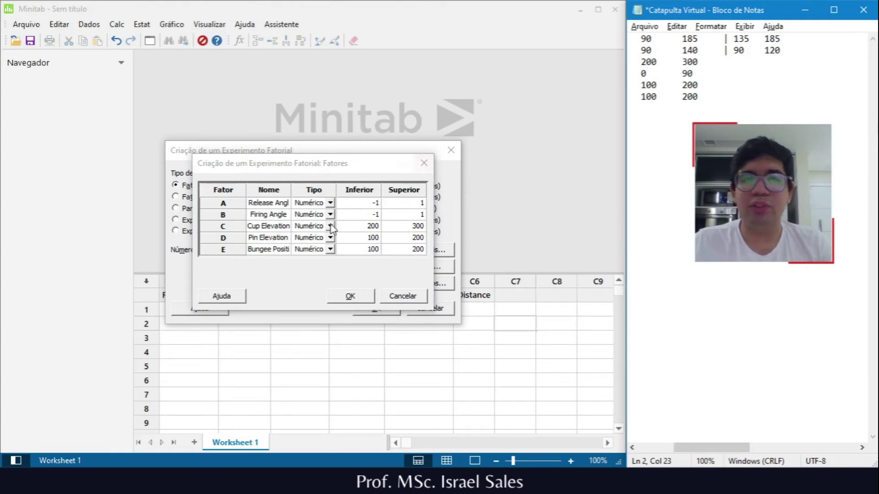
pyautogui.click(356, 207)
pyautogui.write('135')
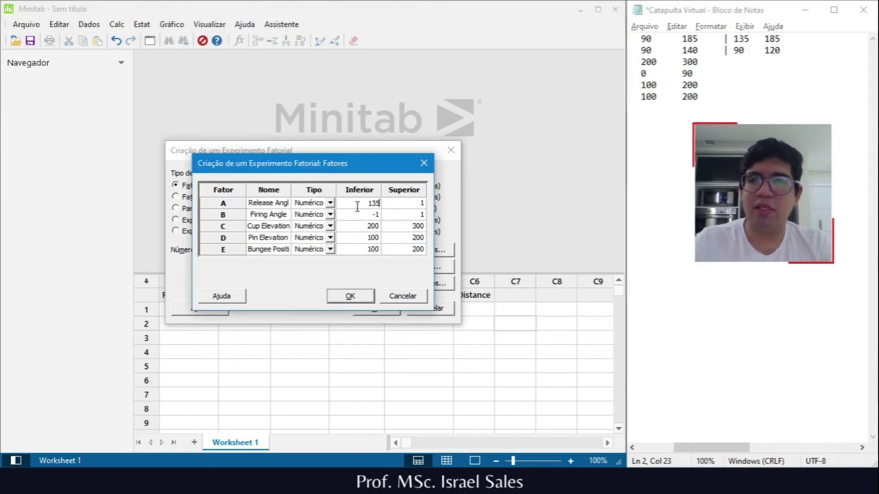
pyautogui.press('Tab')
pyautogui.write('185')
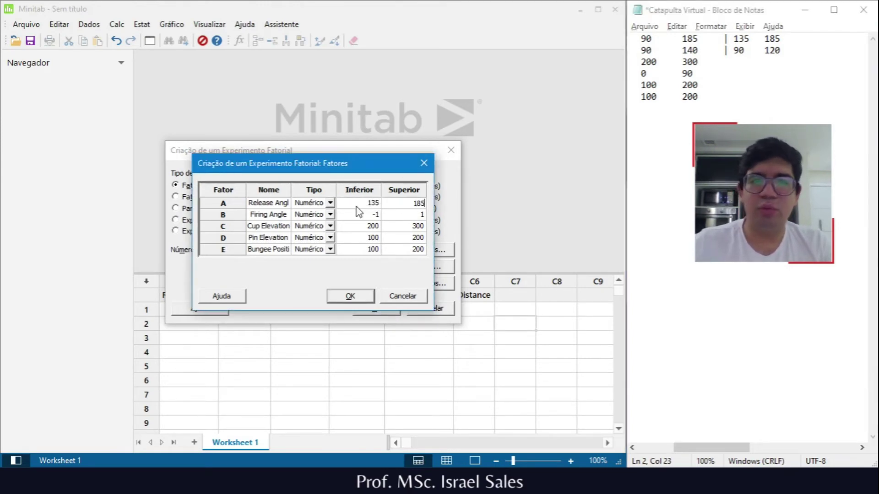
# Step: Set the Firing Angle levels to 90 low and 120 high and accept the factor settings
pyautogui.click(373, 219)
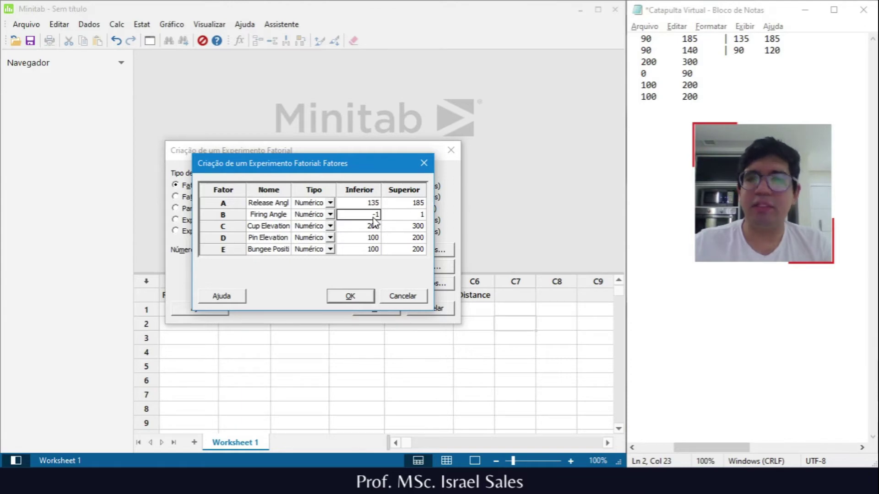
pyautogui.write('90')
pyautogui.press('Tab')
pyautogui.write('12')
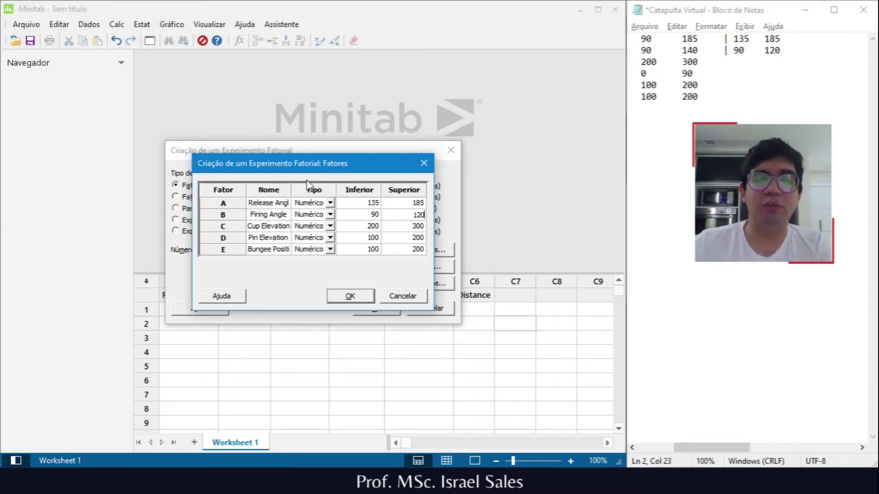
pyautogui.click(329, 202)
pyautogui.click(330, 203)
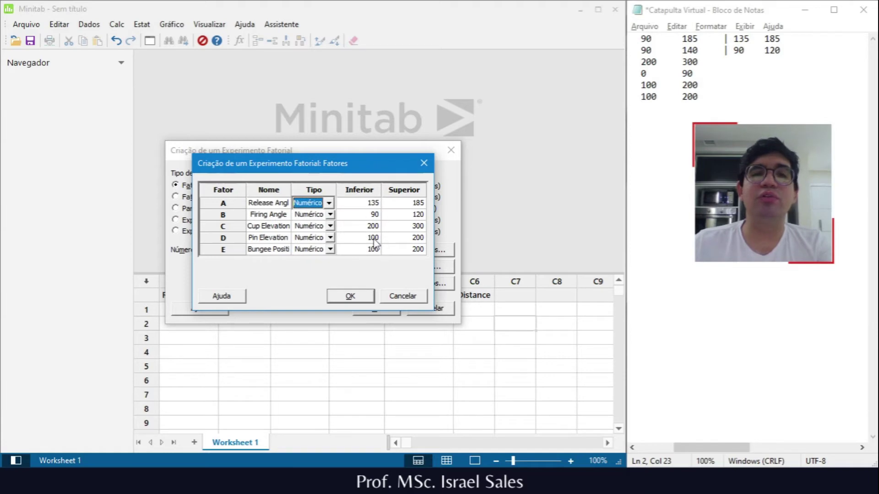
pyautogui.click(350, 296)
# Step: Turn off run randomization in the design options and generate the fractional factorial design
pyautogui.click(362, 283)
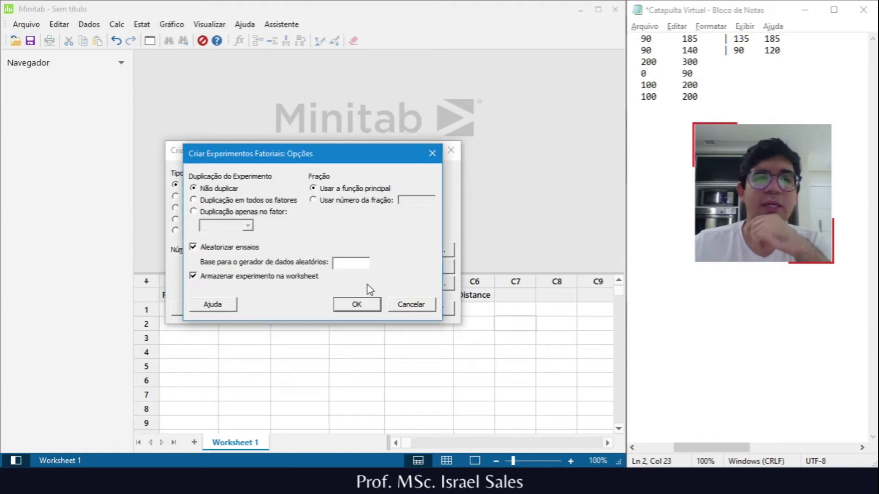
pyautogui.click(224, 251)
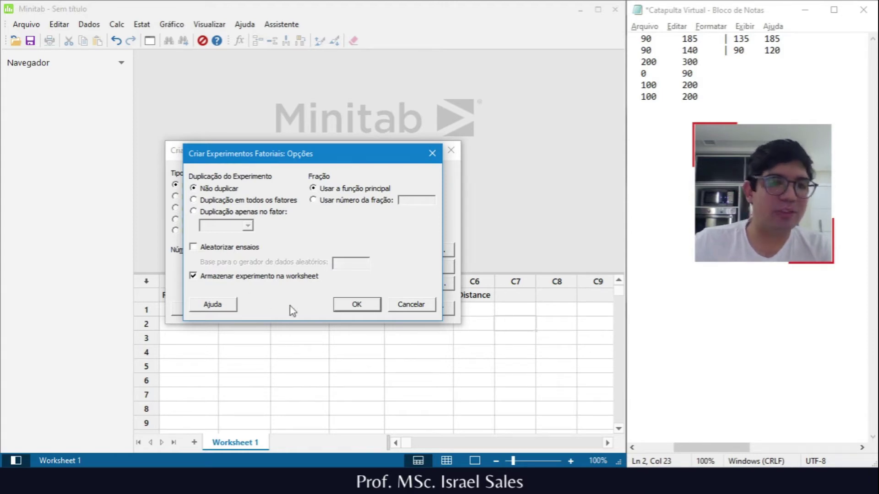
pyautogui.click(354, 307)
pyautogui.click(425, 284)
pyautogui.click(366, 313)
pyautogui.click(368, 309)
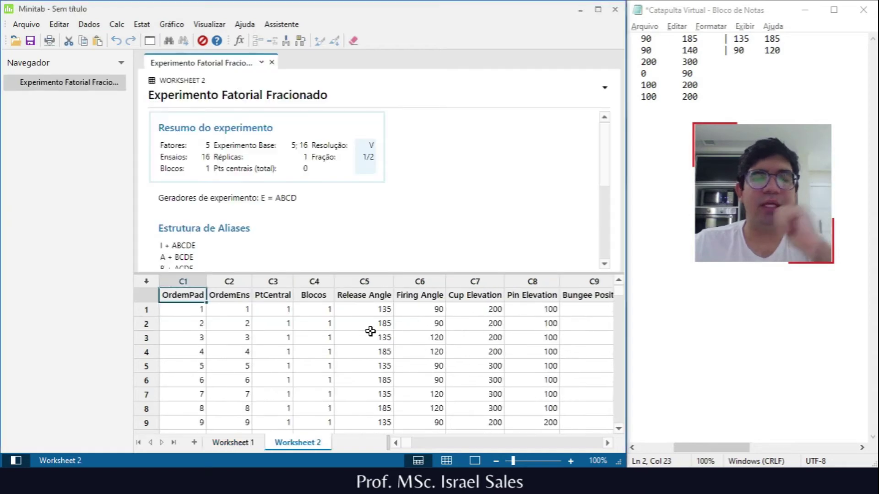
# Step: Review all the runs and factor level combinations in the generated design worksheet
pyautogui.scroll(-4, 323, 348)
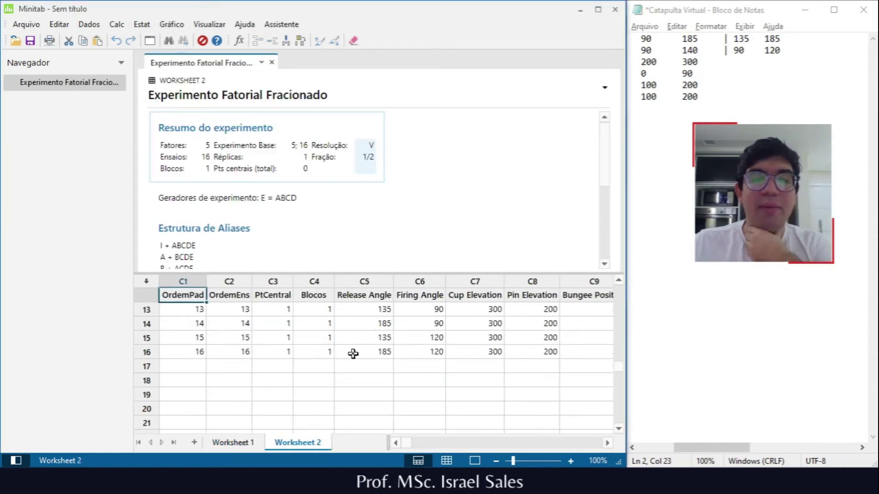
pyautogui.scroll(4, 353, 354)
pyautogui.scroll(-3, 353, 353)
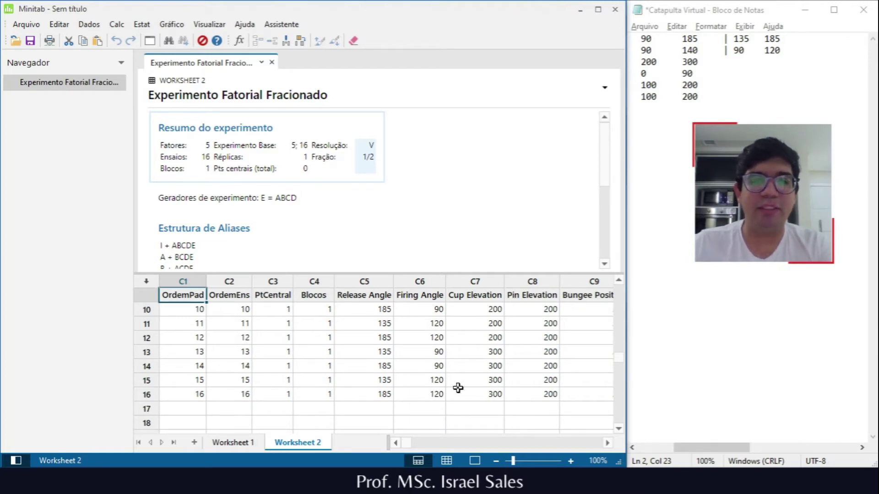
pyautogui.scroll(3, 488, 372)
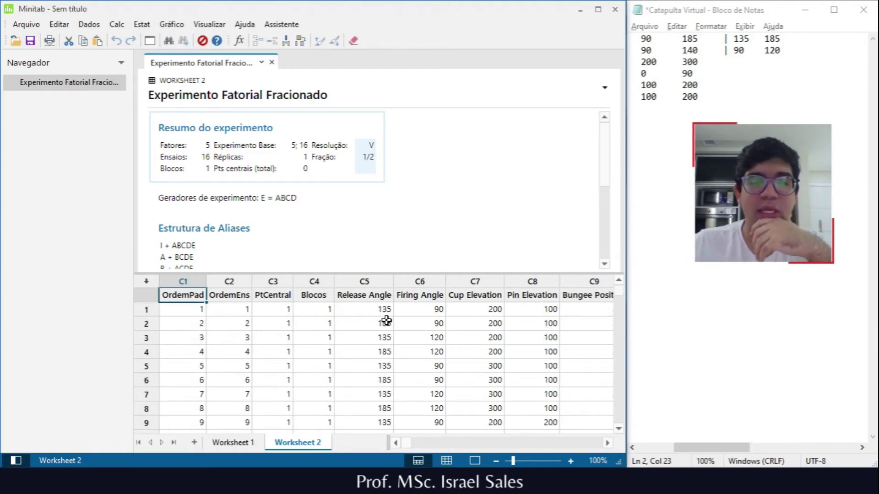
pyautogui.scroll(-5, 539, 373)
pyautogui.scroll(5, 541, 370)
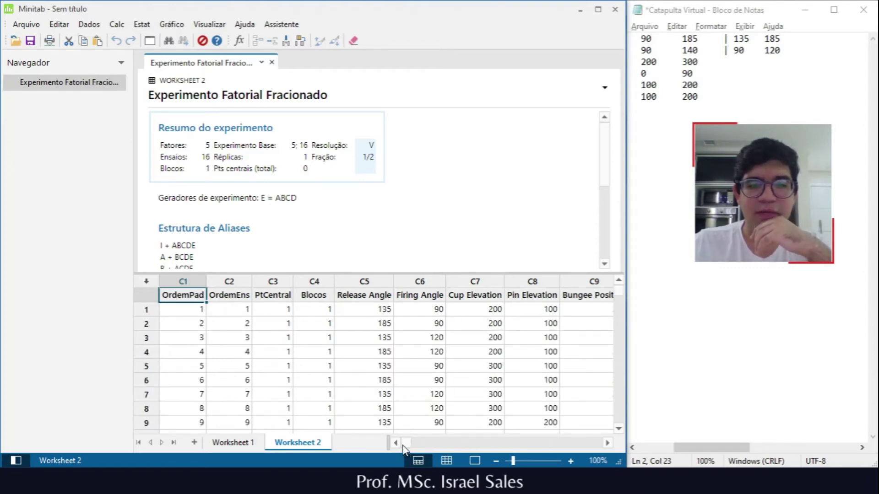
# Step: Name the empty worksheet column C10, right after Bungee Position, Distance
pyautogui.click(609, 445)
pyautogui.click(608, 445)
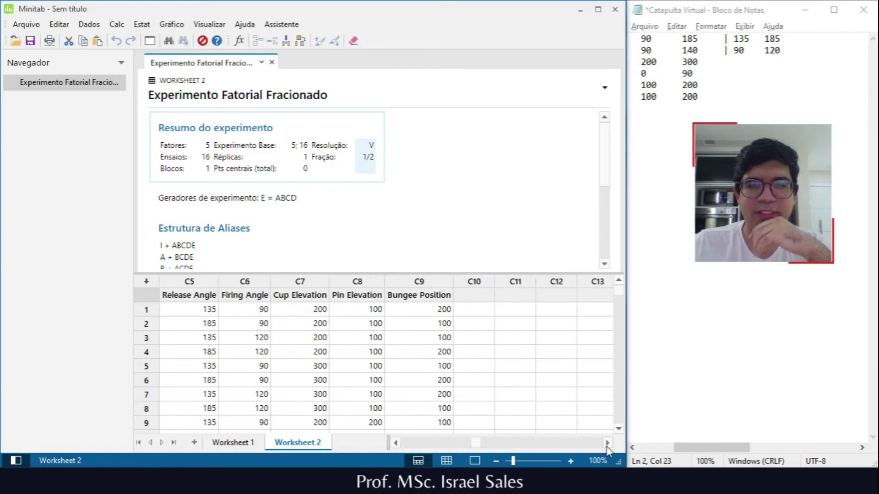
pyautogui.click(474, 296)
pyautogui.write('Distance')
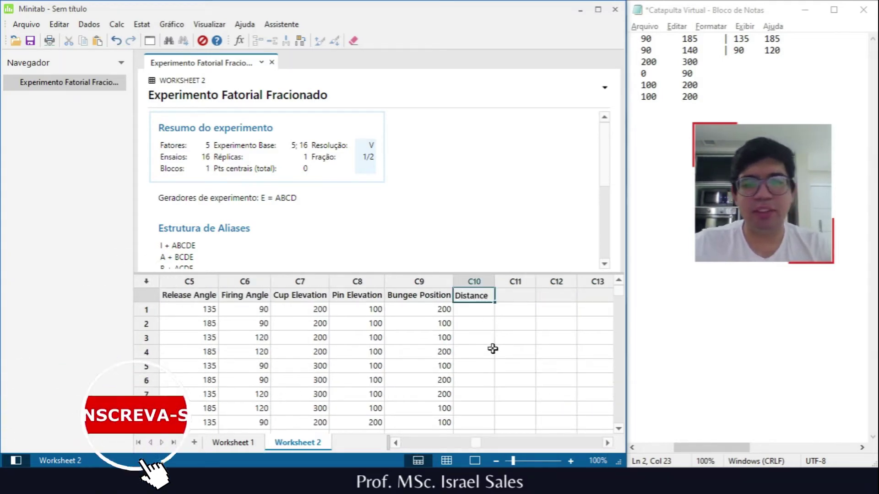
pyautogui.click(499, 335)
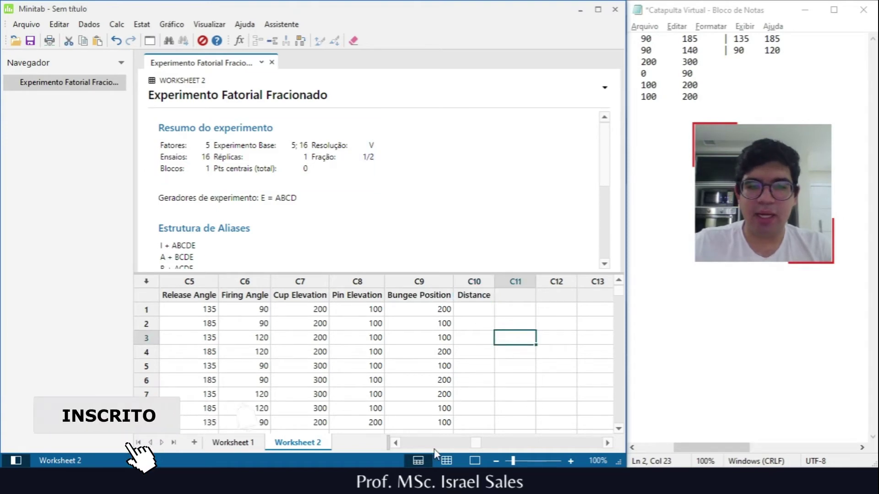
pyautogui.moveTo(475, 444); pyautogui.dragTo(402, 445)
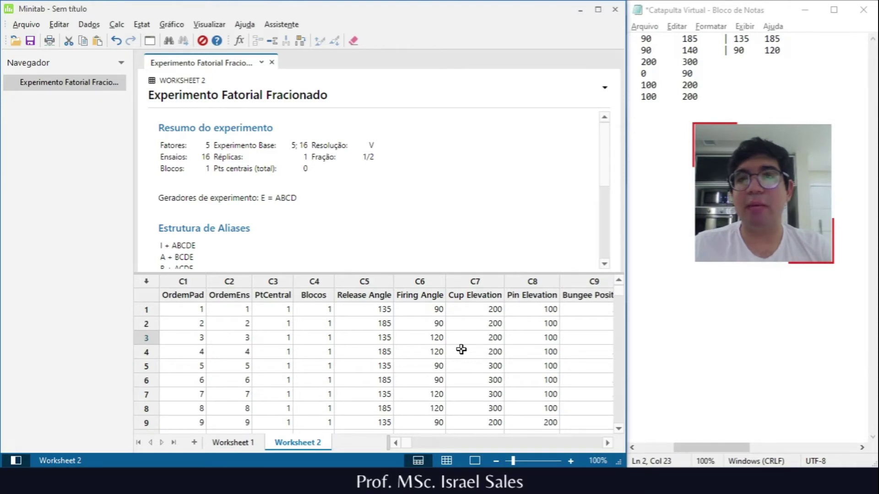
# Step: Switch to the catapult simulation and fire a trial shot with release angle 168, firing angle 105, cup elevation 244 and bungee position 170
pyautogui.hotkey('alt', 'Tab')
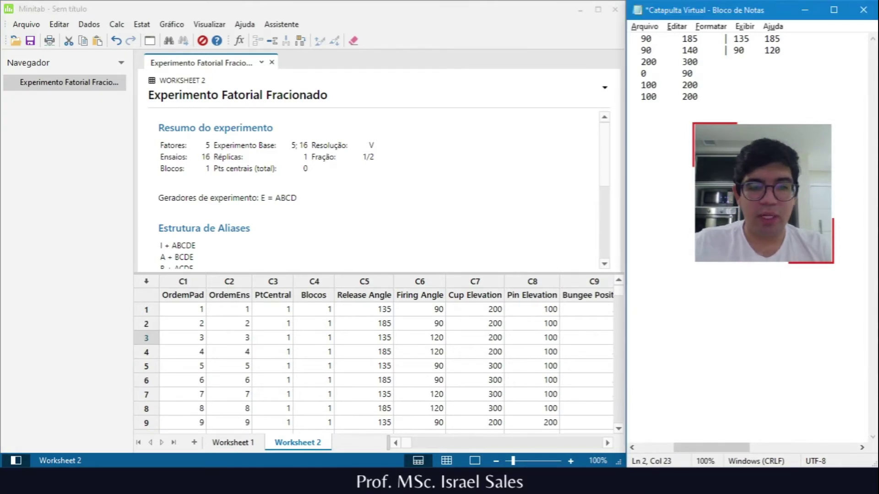
pyautogui.moveTo(196, 446)
pyautogui.click(338, 442)
pyautogui.moveTo(238, 227); pyautogui.dragTo(266, 246)
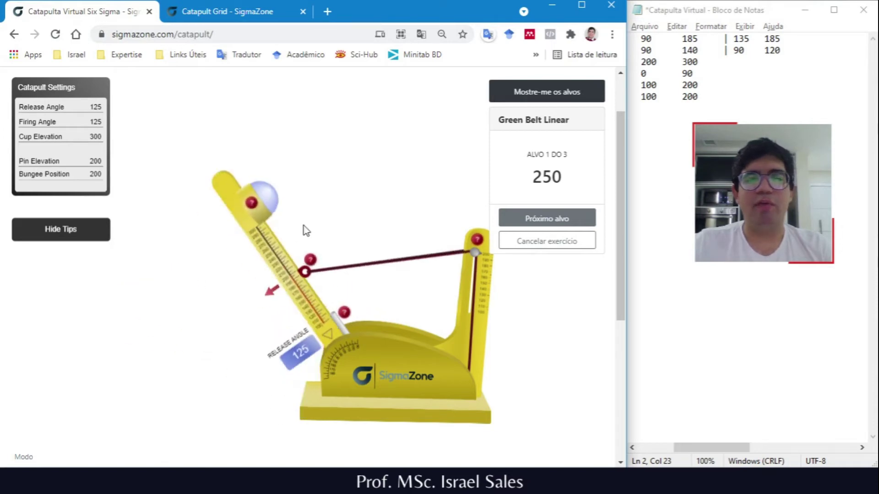
pyautogui.moveTo(475, 252)
pyautogui.mouseDown()
pyautogui.moveTo(473, 315)
pyautogui.moveTo(476, 252)
pyautogui.mouseUp()
pyautogui.moveTo(337, 322); pyautogui.dragTo(355, 315)
pyautogui.moveTo(336, 176); pyautogui.dragTo(338, 281)
pyautogui.moveTo(294, 167); pyautogui.dragTo(139, 338)
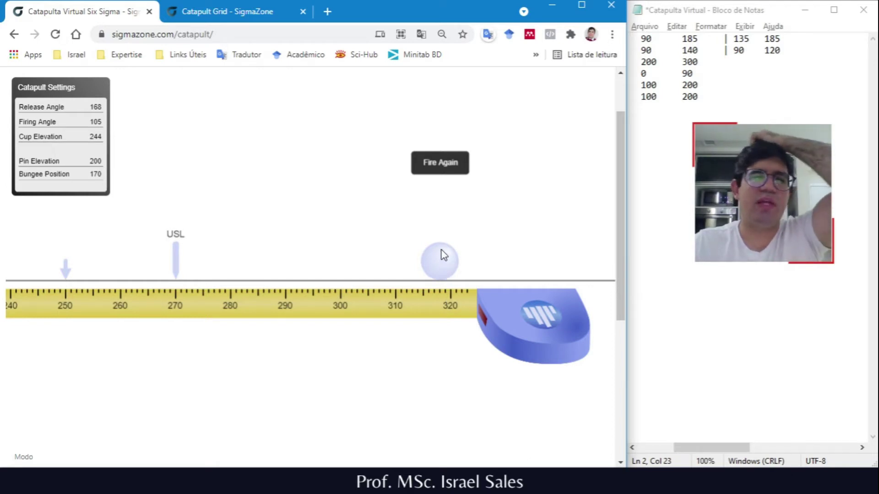
pyautogui.click(445, 171)
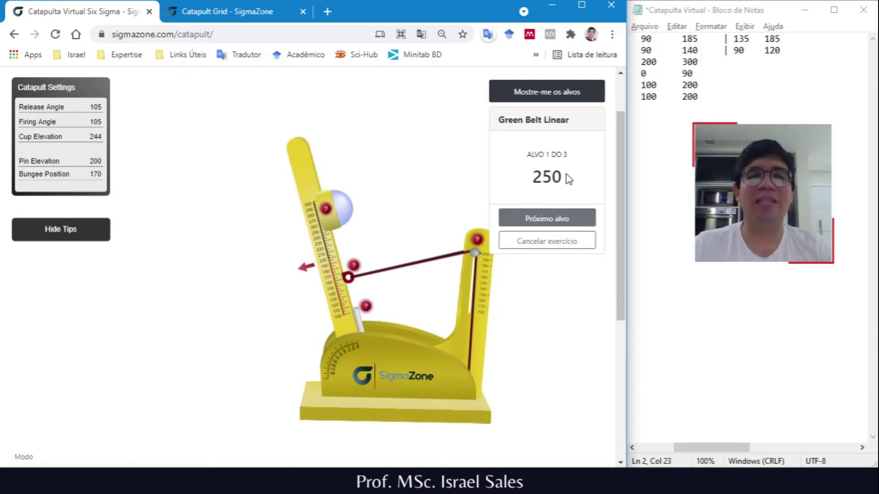
# Step: Reload the catapult page and start the Green Belt Linear target exercise
pyautogui.click(54, 36)
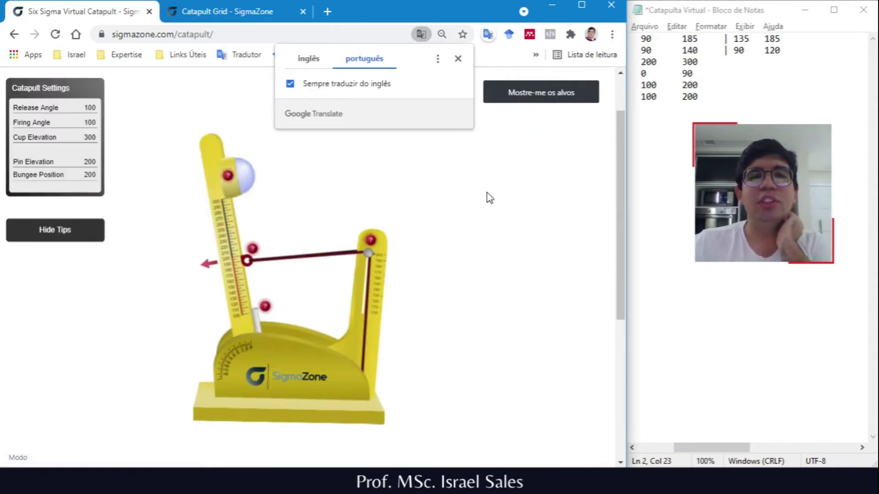
pyautogui.click(522, 91)
pyautogui.click(537, 123)
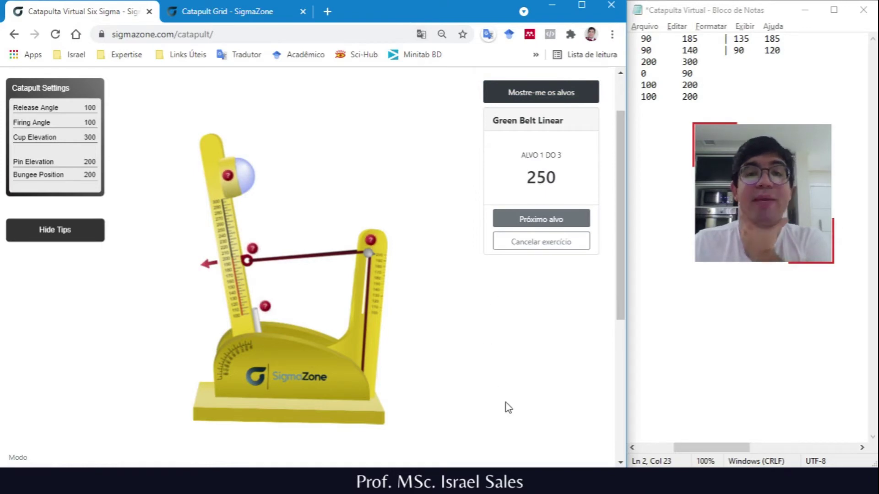
# Step: Switch to Minitab and select the Release Angle through Pin Elevation values of runs 1 to 16
pyautogui.click(492, 481)
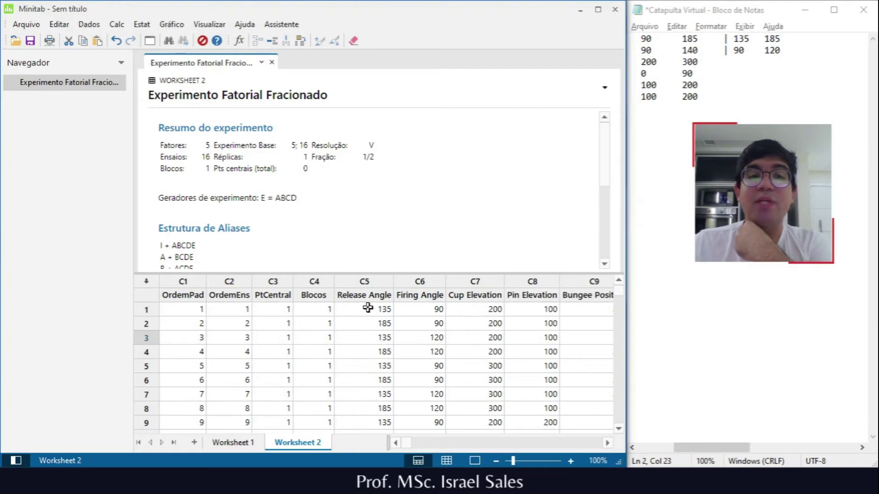
pyautogui.moveTo(364, 307); pyautogui.dragTo(537, 356)
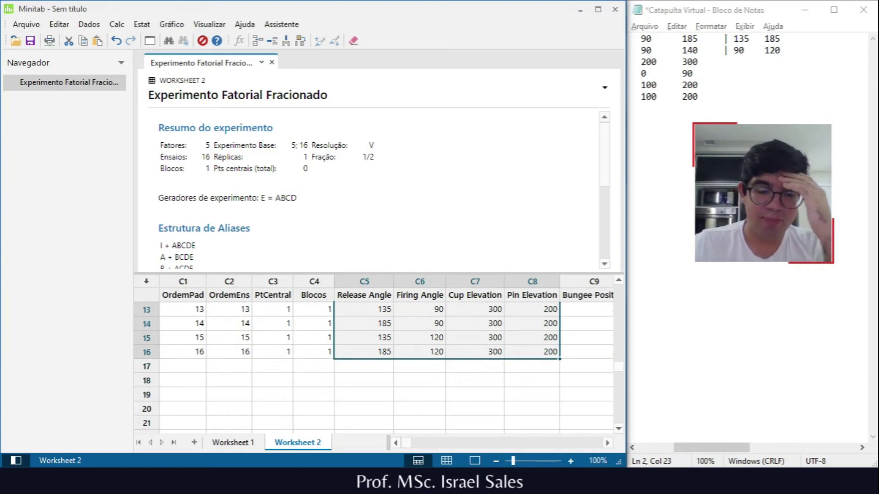
# Step: Switch to the Catapult Grid page in the browser and set its number of rows to 16
pyautogui.moveTo(299, 481)
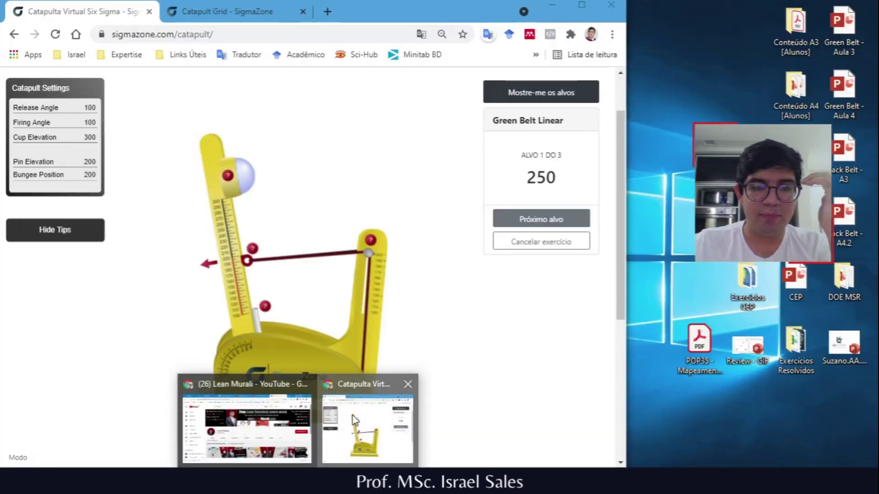
pyautogui.click(369, 419)
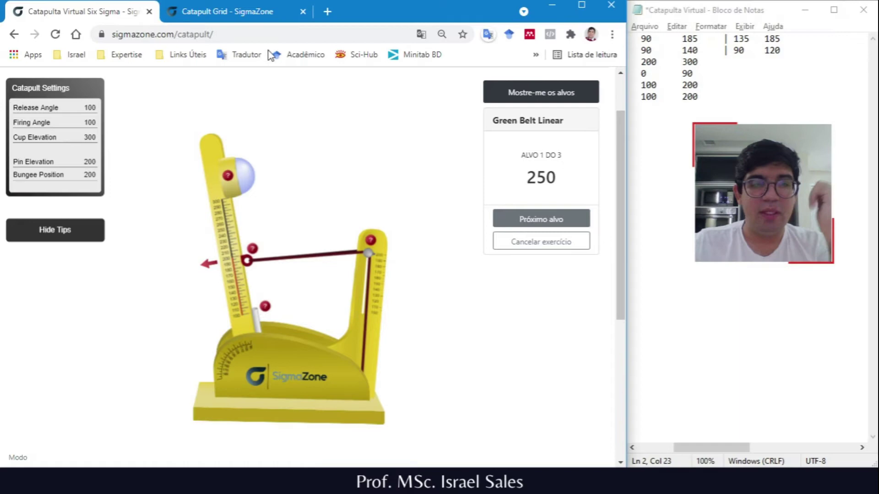
pyautogui.click(228, 11)
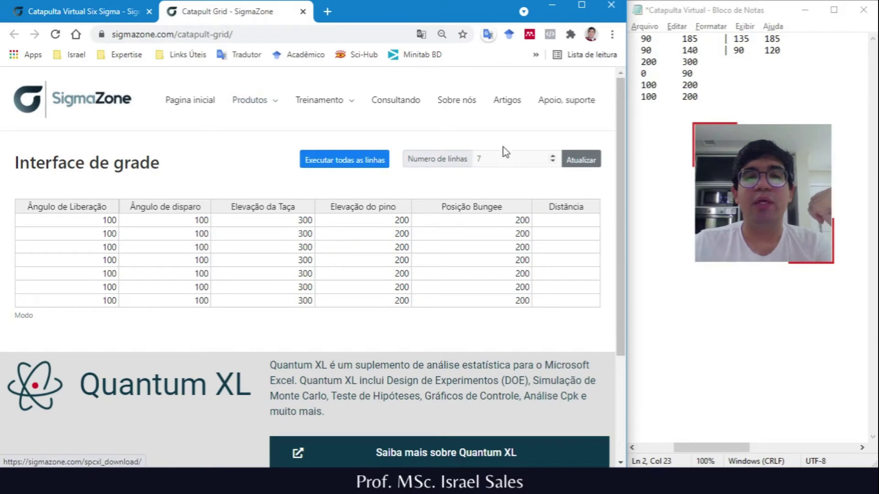
pyautogui.click(512, 153)
pyautogui.doubleClick(505, 157)
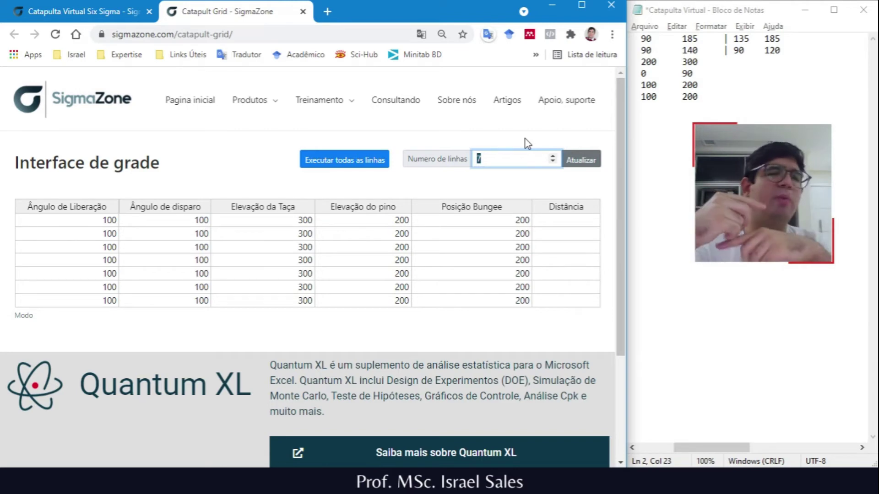
pyautogui.write('16')
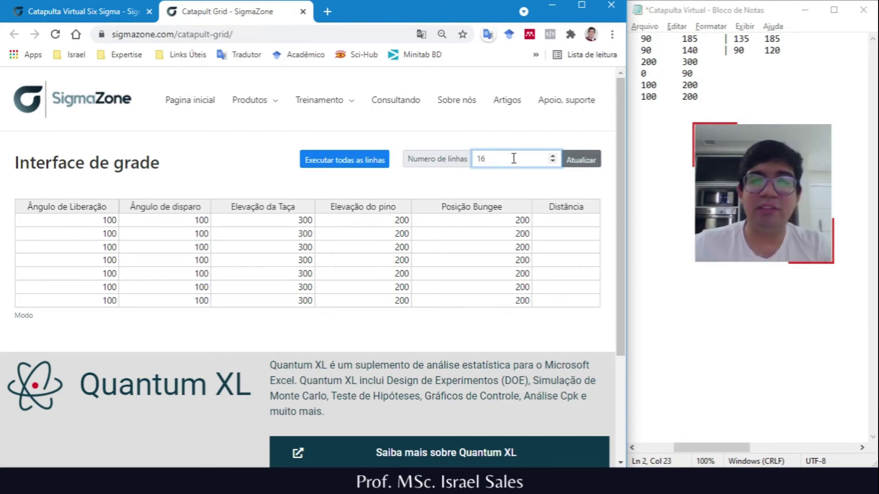
pyautogui.click(581, 160)
pyautogui.scroll(-2, 371, 242)
pyautogui.scroll(2, 400, 290)
pyautogui.click(106, 225)
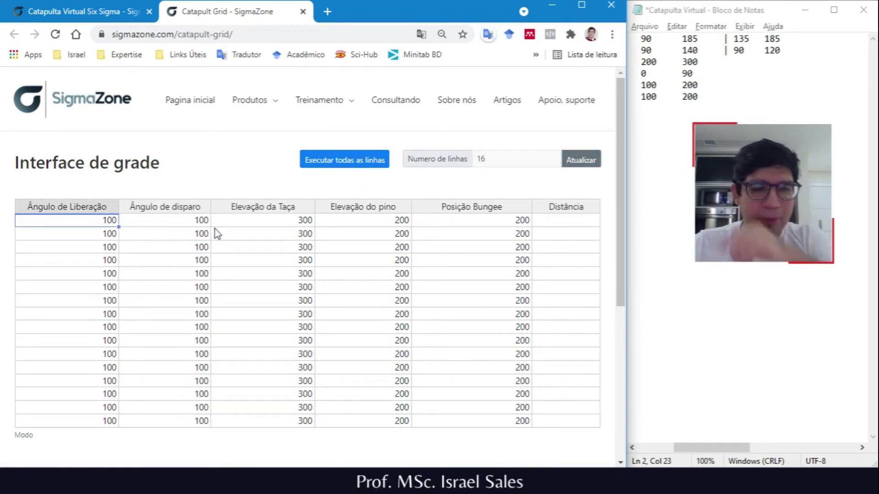
# Step: Show the Catapult Grid page in English and check the column order from Release Angle to Bungee Position
pyautogui.click(421, 34)
pyautogui.click(308, 58)
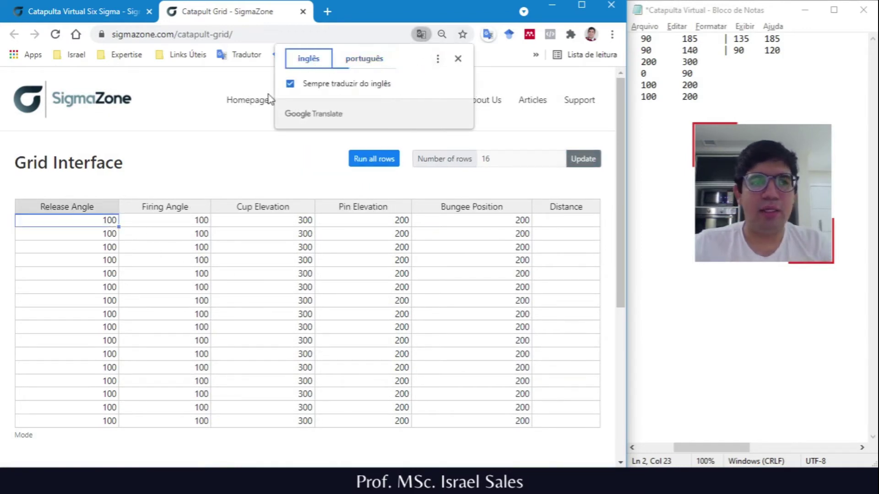
pyautogui.click(74, 207)
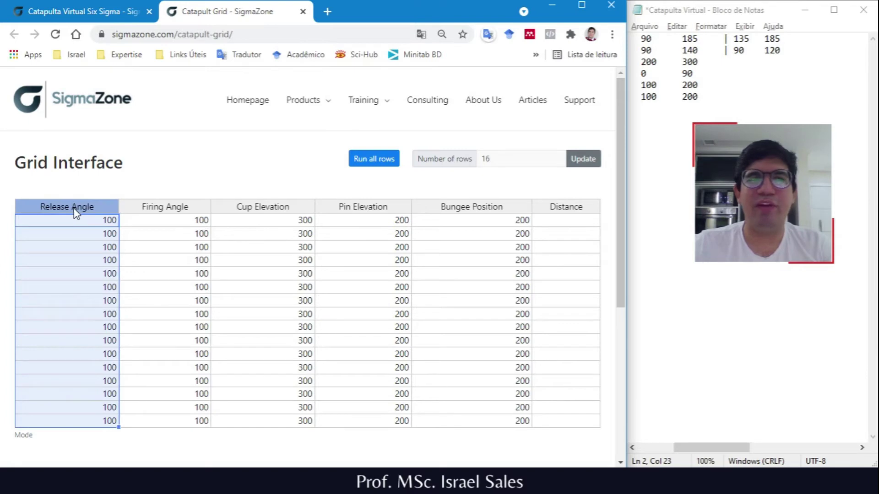
pyautogui.click(174, 210)
pyautogui.click(263, 210)
pyautogui.click(364, 209)
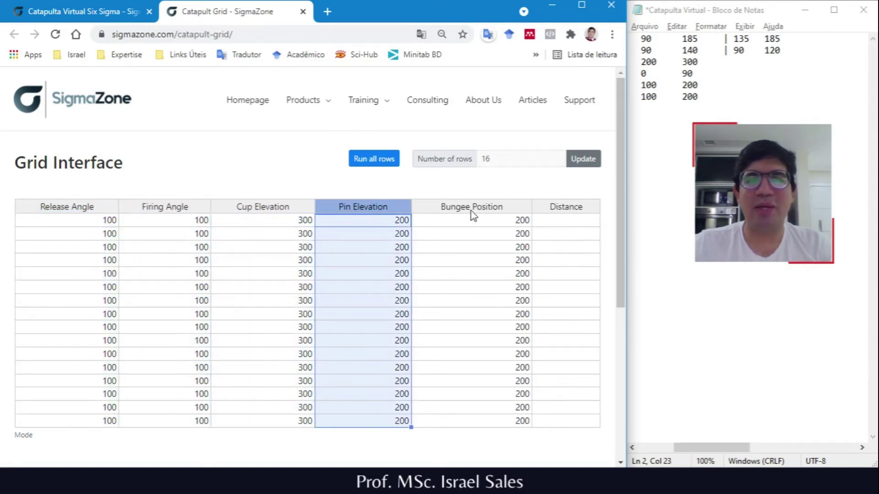
pyautogui.click(471, 209)
# Step: Switch to Minitab and copy the Release Angle through Bungee Position values of runs 1 to 16
pyautogui.hotkey('alt', 'Tab')
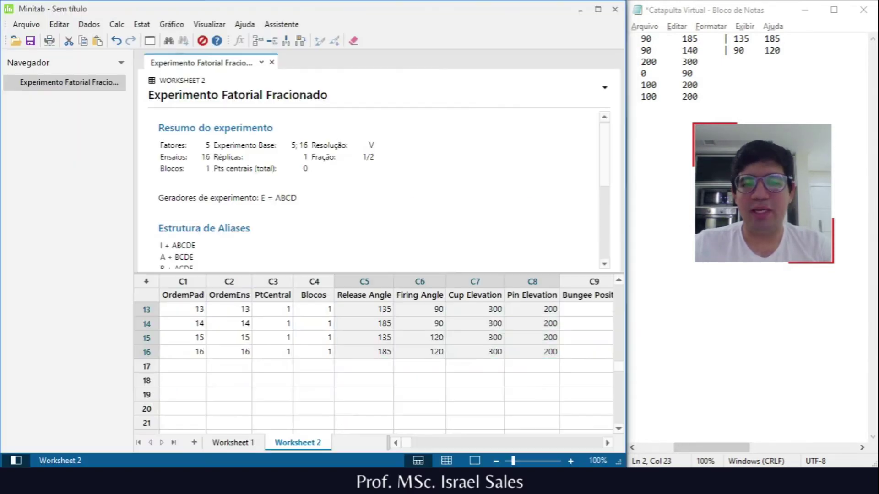
pyautogui.scroll(1, 545, 353)
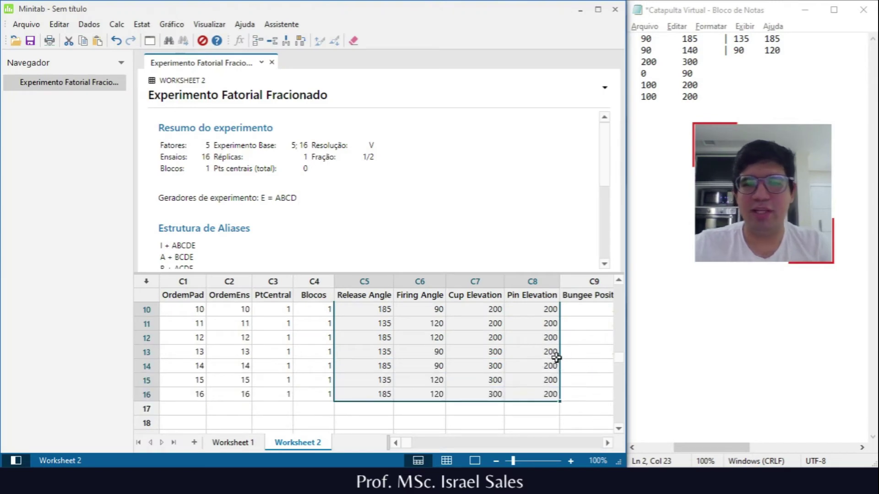
pyautogui.click(572, 350)
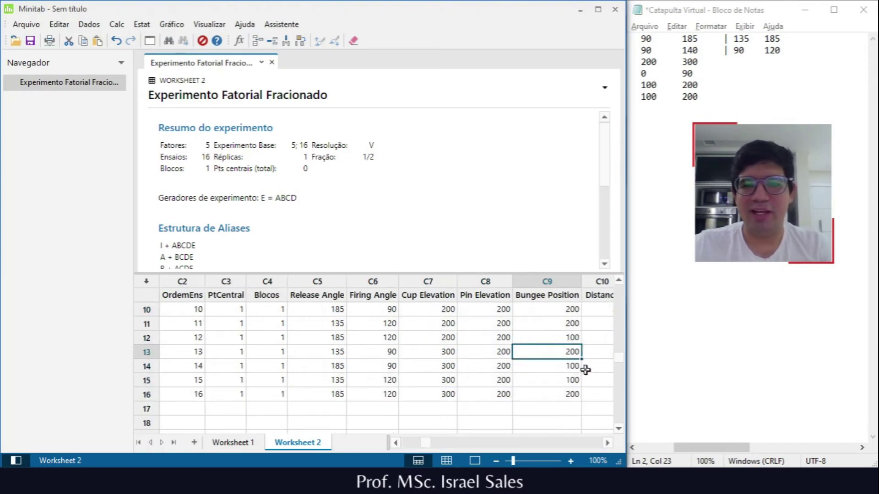
pyautogui.click(326, 311)
pyautogui.scroll(3, 344, 325)
pyautogui.moveTo(334, 308); pyautogui.dragTo(575, 369)
pyautogui.hotkey('ctrl', 'c')
# Step: Paste the copied settings into the Catapult Grid from the first Release Angle cell and run all rows
pyautogui.hotkey('alt', 'Tab')
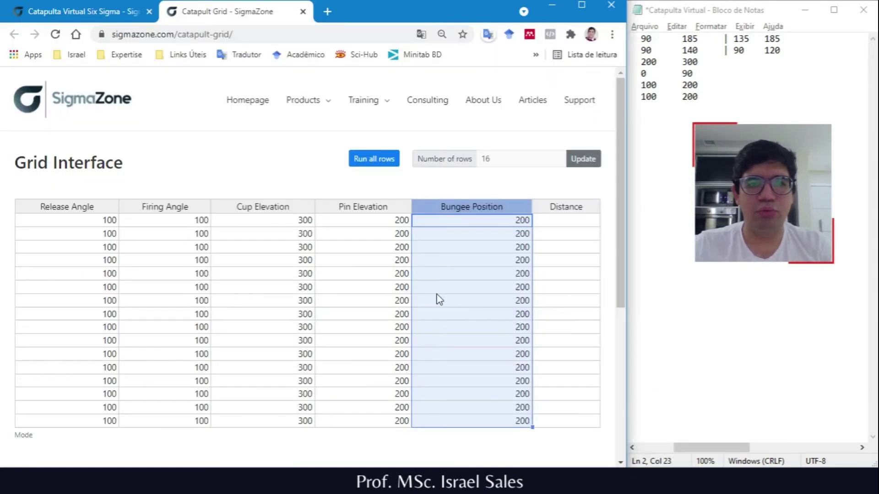
pyautogui.click(82, 222)
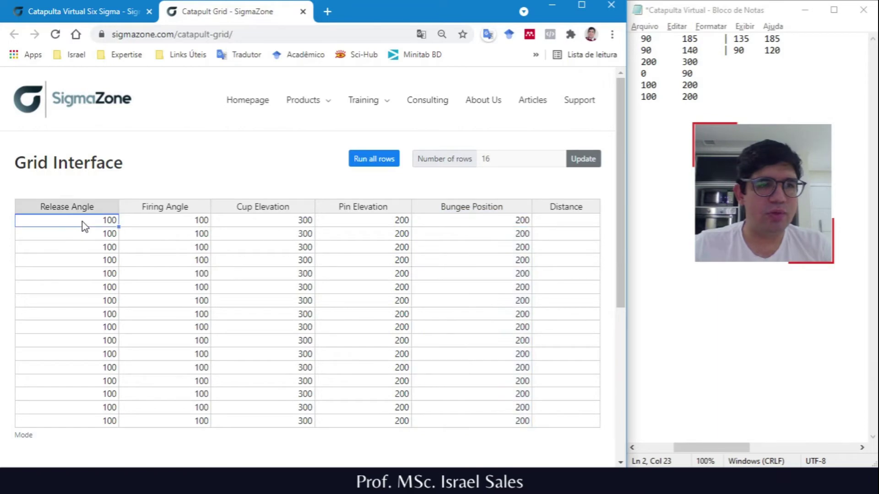
pyautogui.hotkey('ctrl', 'v')
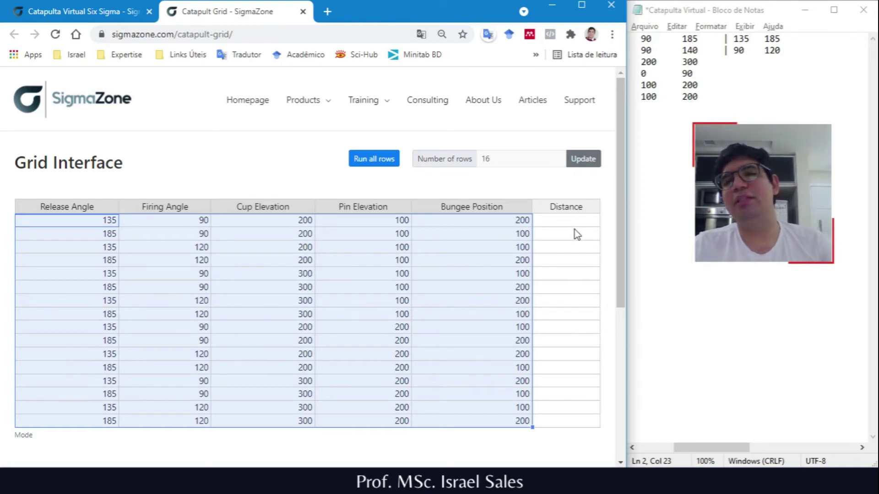
pyautogui.click(374, 161)
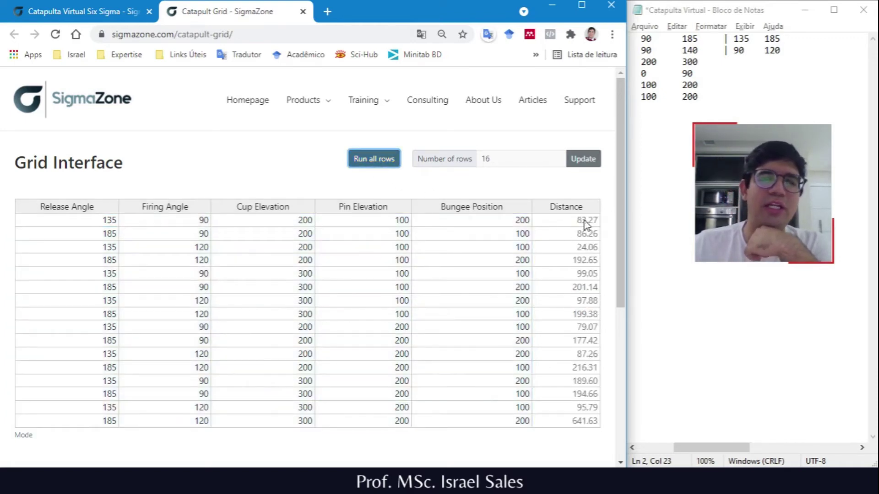
# Step: Copy the 16 grid distances into Minitab's Distance column starting at run 1, with the Minitab window maximized
pyautogui.moveTo(579, 221); pyautogui.dragTo(589, 423)
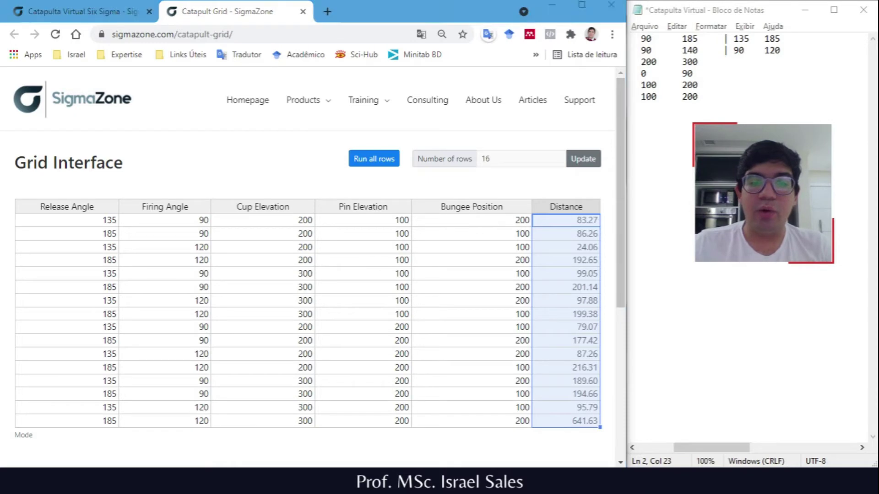
pyautogui.hotkey('alt', 'Tab')
pyautogui.scroll(4, 587, 344)
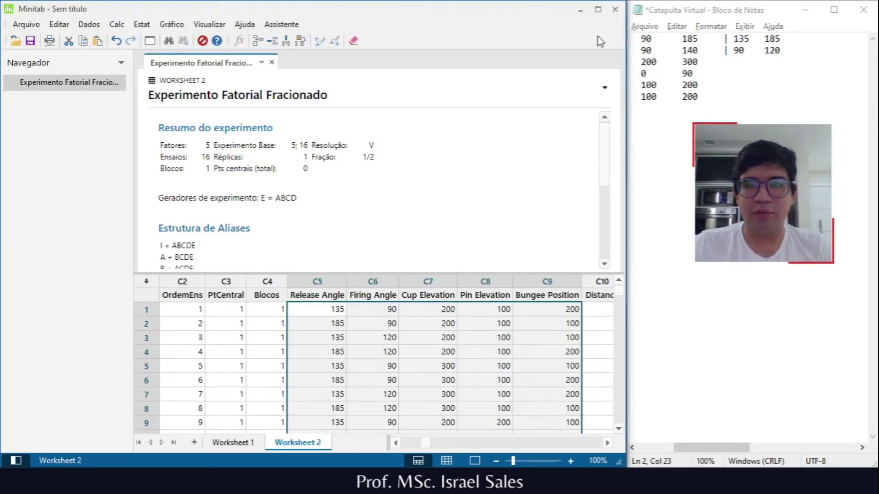
pyautogui.moveTo(626, 181); pyautogui.dragTo(717, 181)
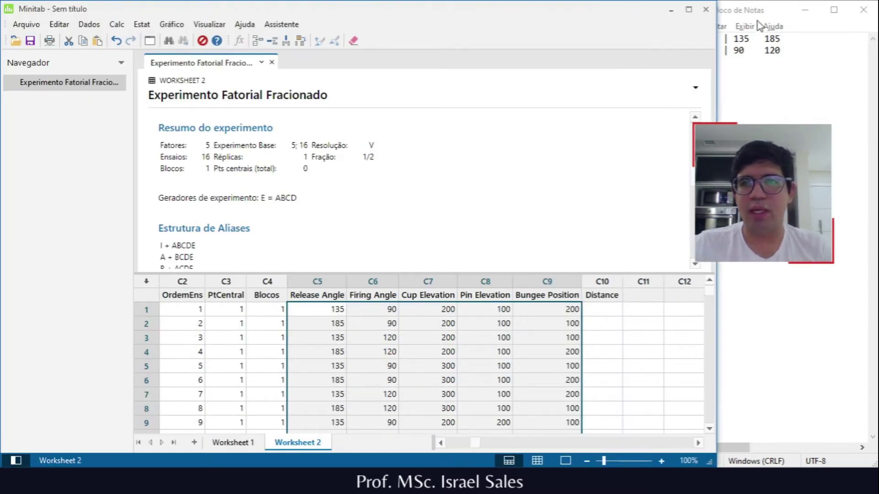
pyautogui.click(693, 12)
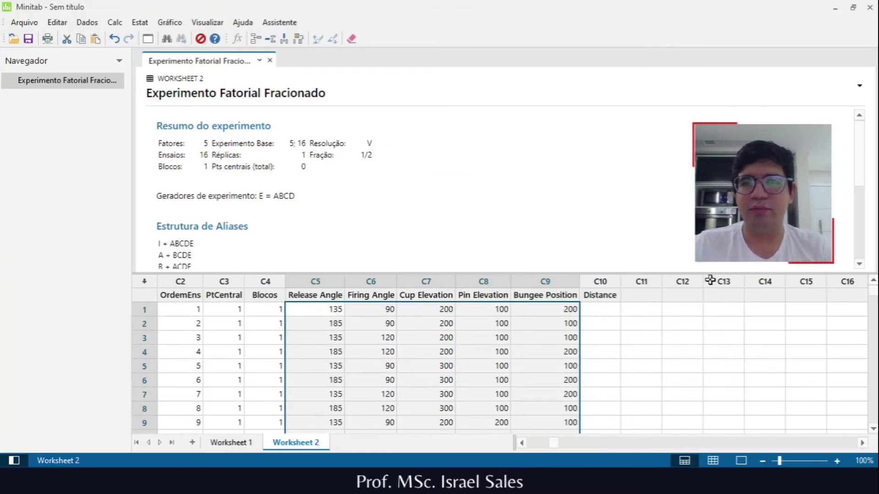
pyautogui.click(610, 311)
pyautogui.hotkey('ctrl', 'v')
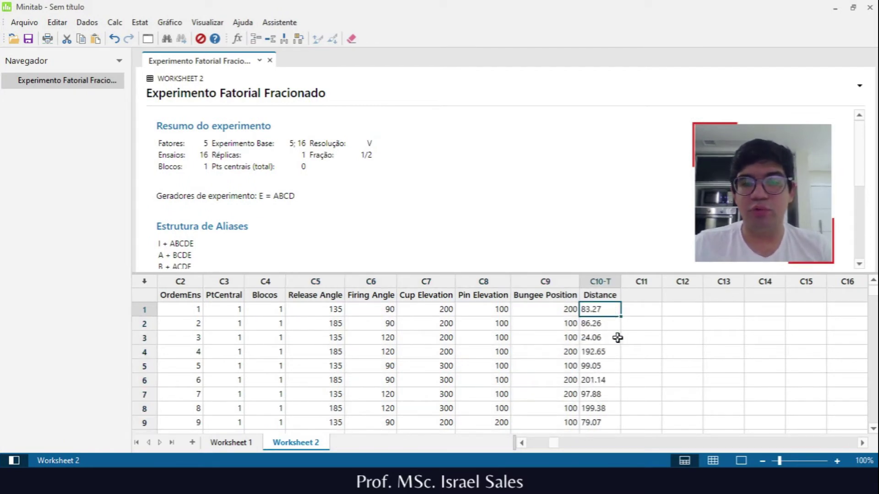
# Step: Replace every decimal point with a comma in the Distance column
pyautogui.click(608, 282)
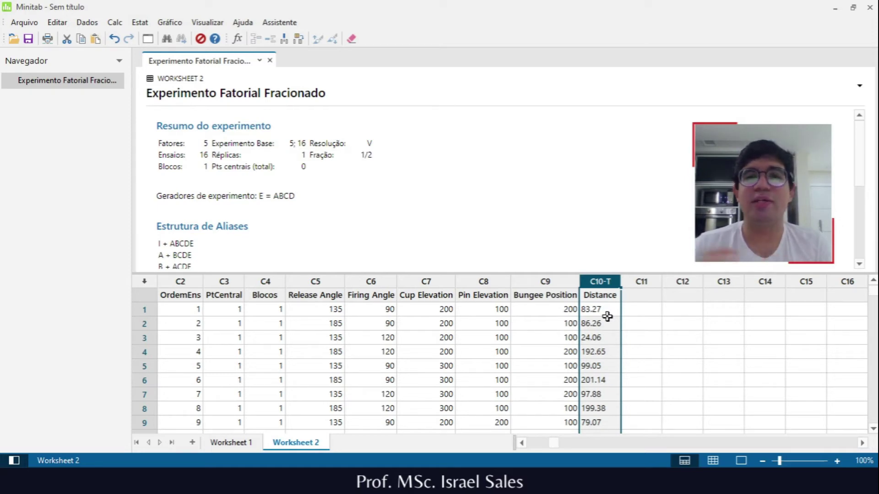
pyautogui.scroll(-5, 604, 321)
pyautogui.scroll(5, 605, 330)
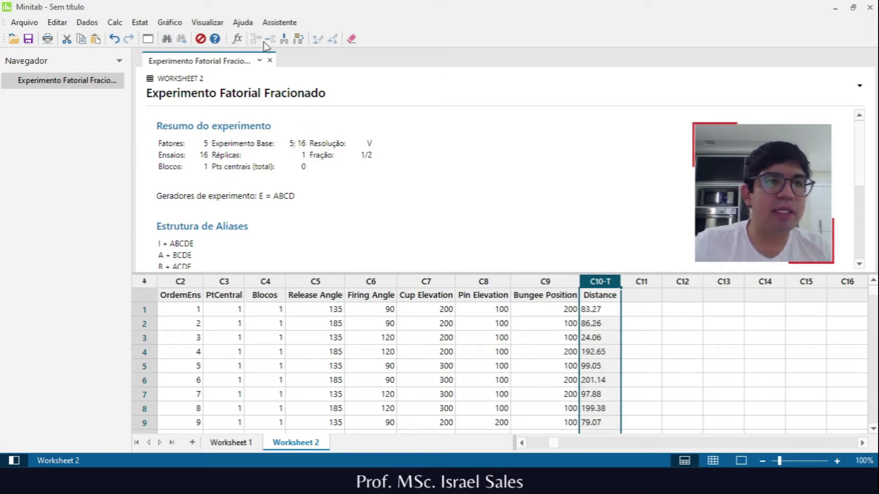
pyautogui.click(167, 39)
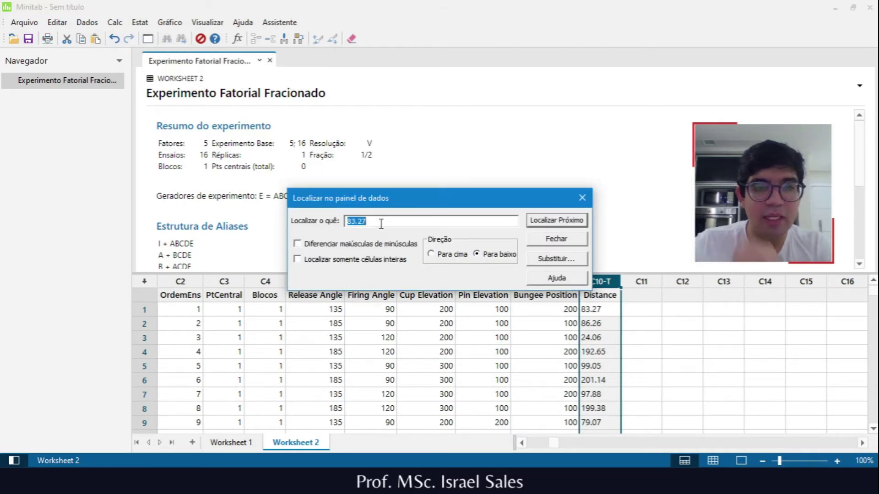
pyautogui.write('.')
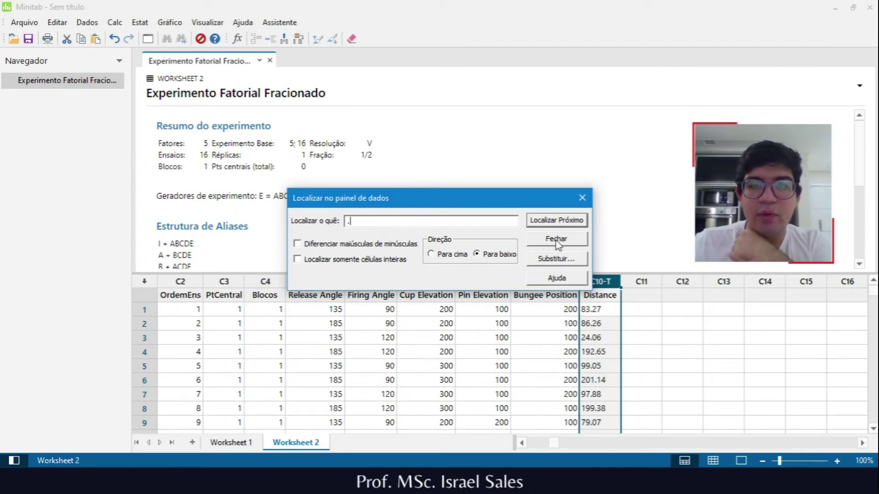
pyautogui.click(564, 259)
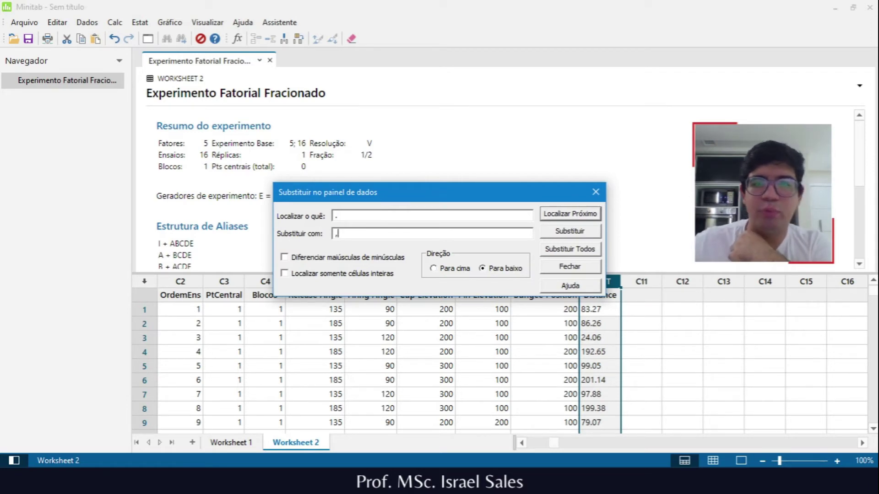
pyautogui.click(588, 259)
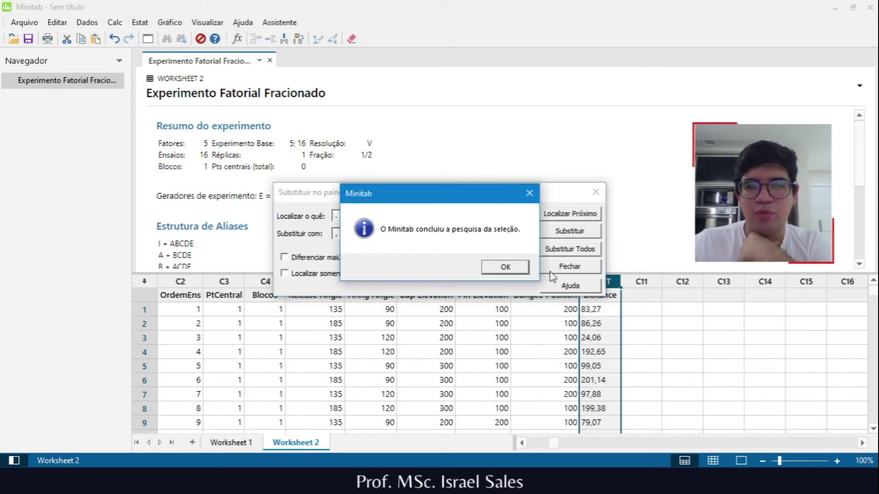
pyautogui.click(503, 268)
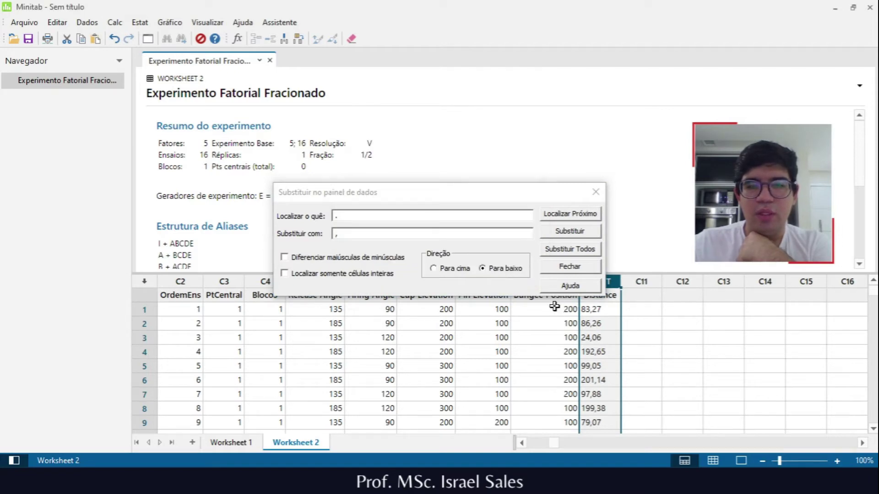
pyautogui.click(596, 192)
# Step: Check the Distance values and format the column as fixed decimal (Decimal fixo) with 2 decimal places
pyautogui.press('Right')
pyautogui.scroll(-3, 641, 339)
pyautogui.scroll(3, 635, 353)
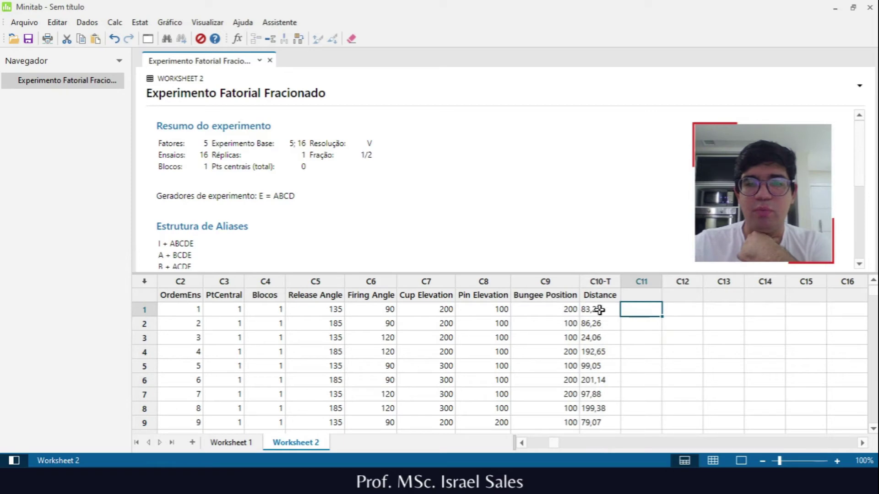
pyautogui.scroll(-3, 603, 339)
pyautogui.scroll(3, 606, 352)
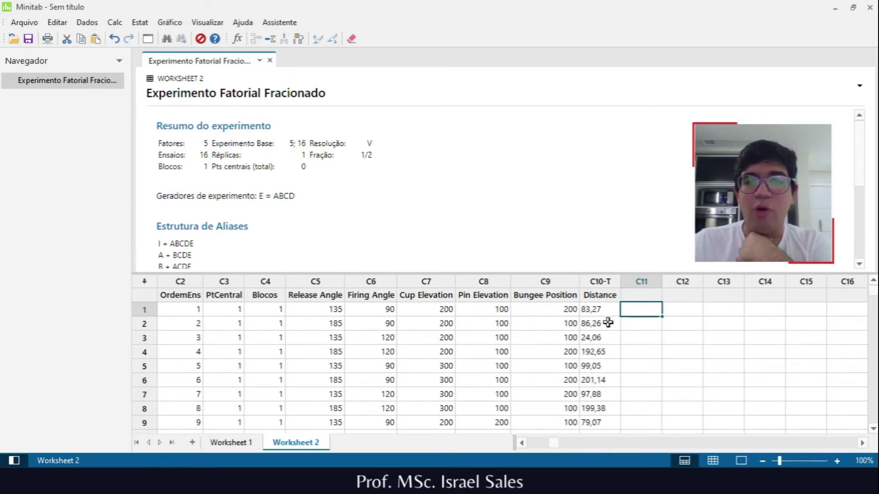
pyautogui.click(611, 282)
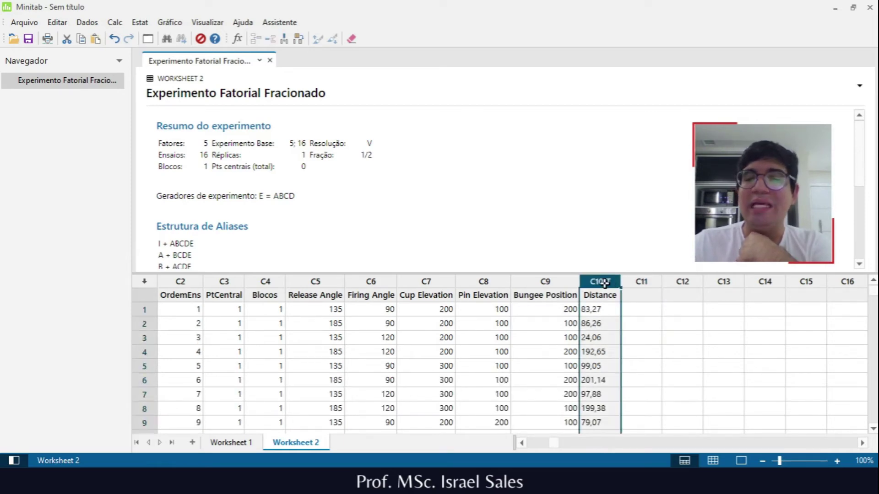
pyautogui.rightClick(604, 281)
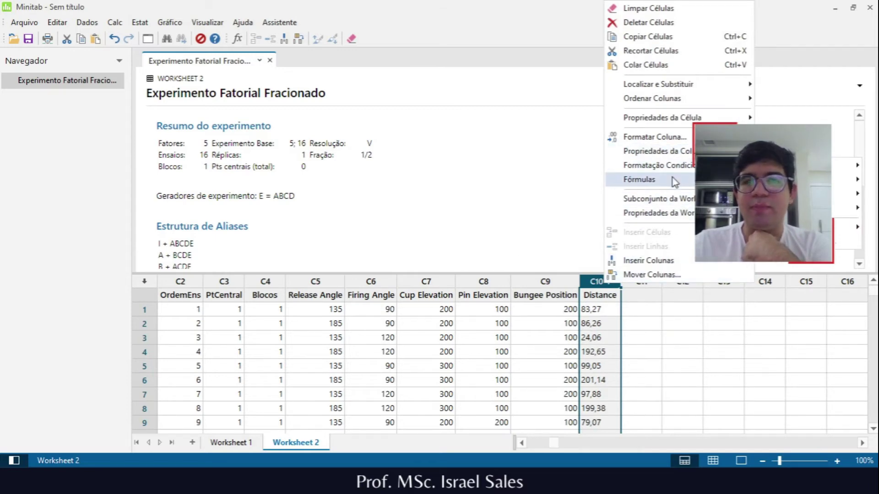
pyautogui.click(671, 141)
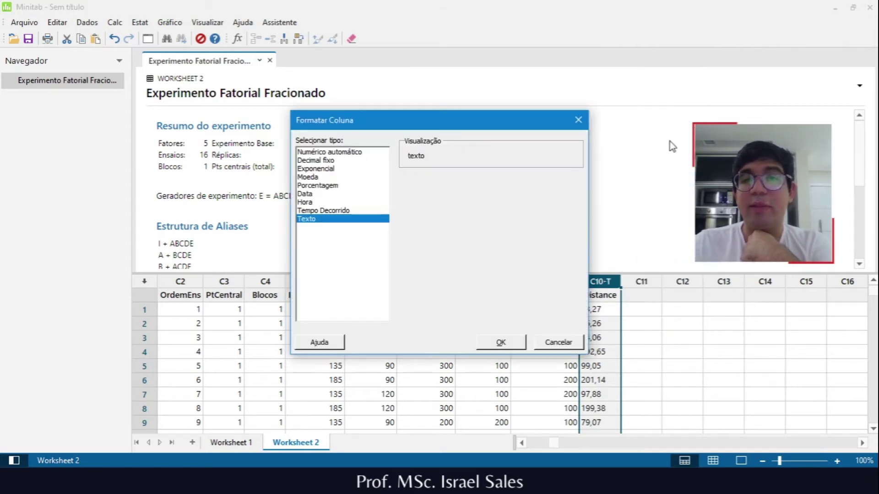
pyautogui.click(340, 160)
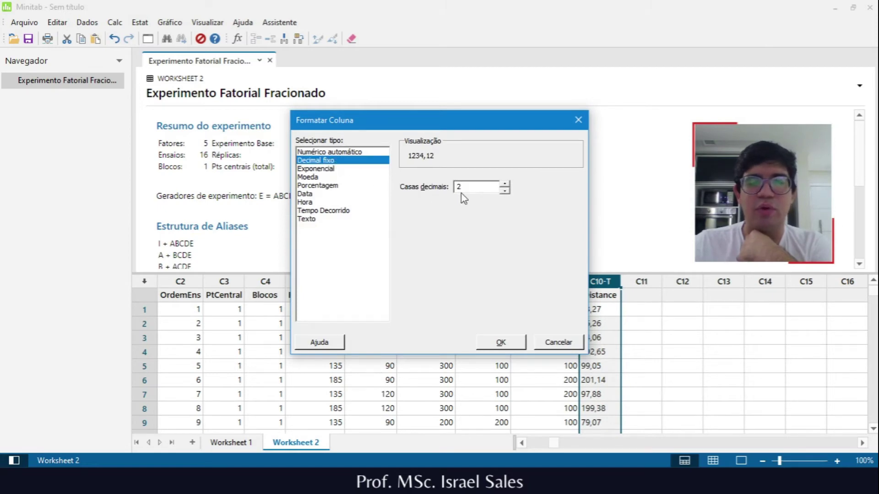
pyautogui.click(501, 343)
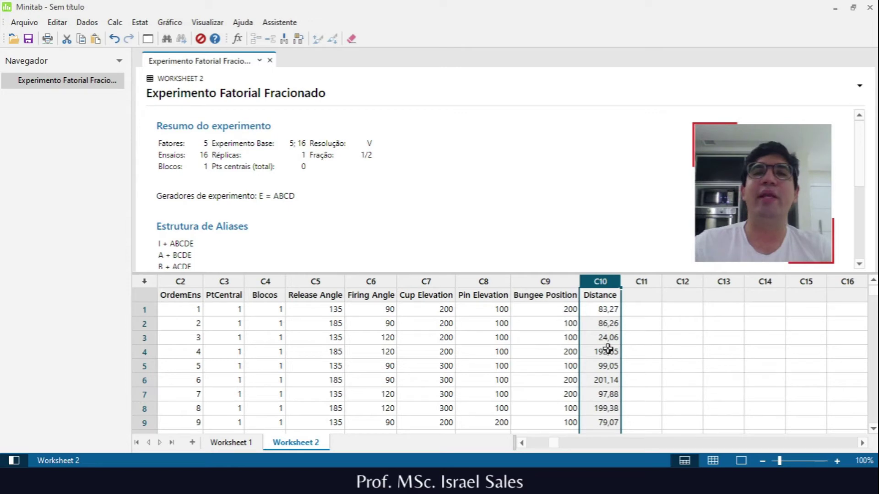
# Step: Run a factorial design analysis (Análise de Experimento Fatorial) with Distance as the response
pyautogui.scroll(-4, 607, 349)
pyautogui.scroll(4, 607, 349)
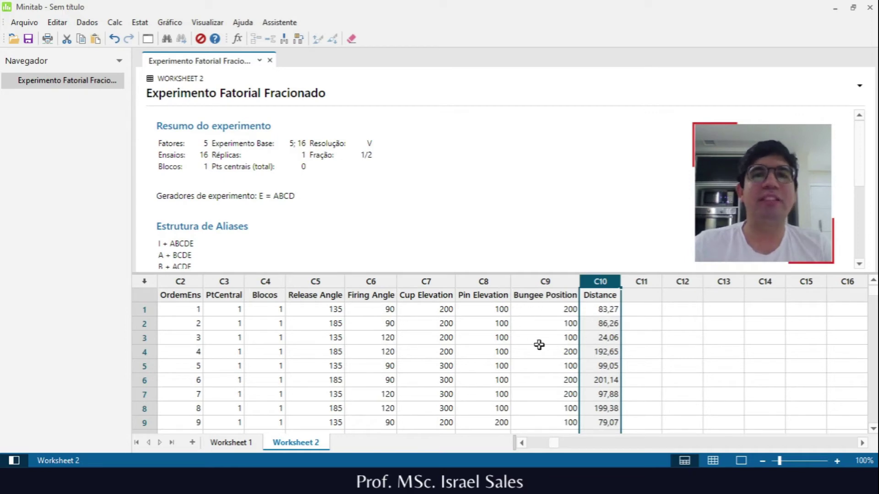
pyautogui.click(139, 23)
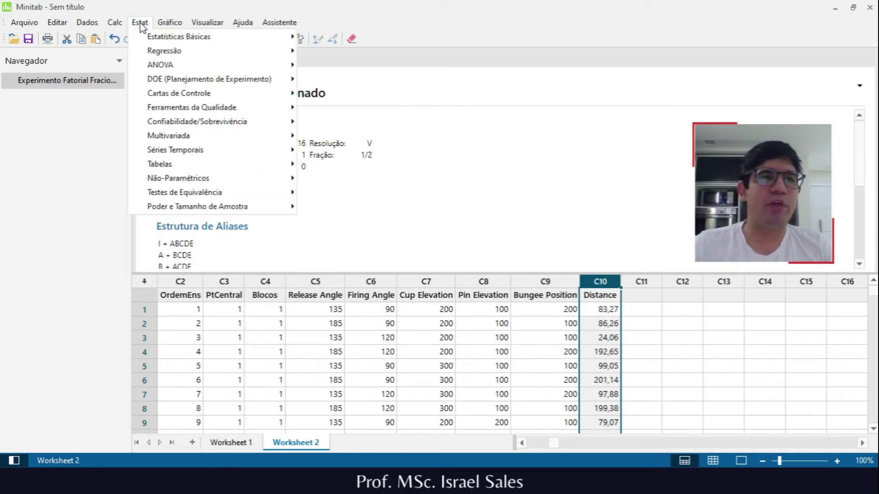
pyautogui.moveTo(183, 79)
pyautogui.moveTo(347, 93)
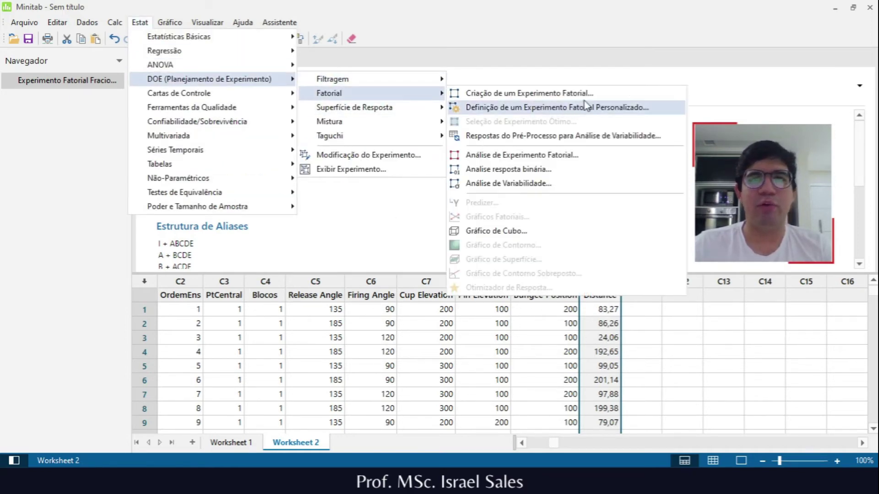
pyautogui.click(548, 157)
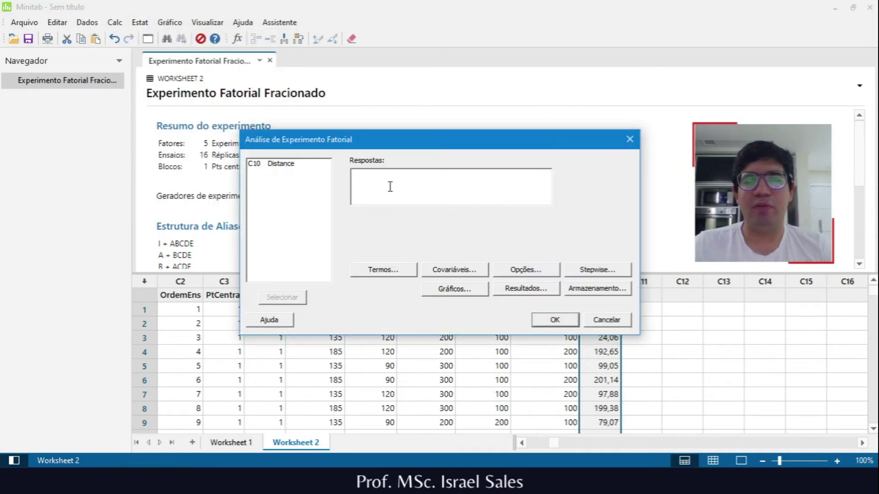
pyautogui.doubleClick(284, 167)
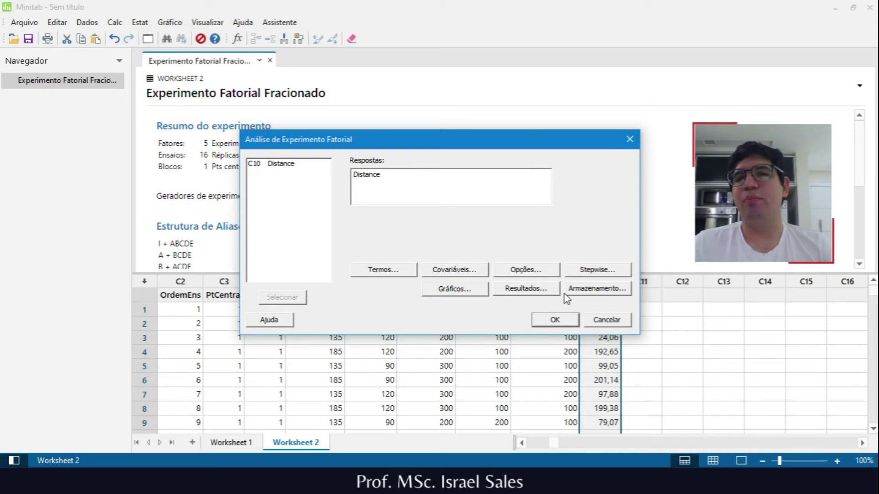
pyautogui.click(545, 322)
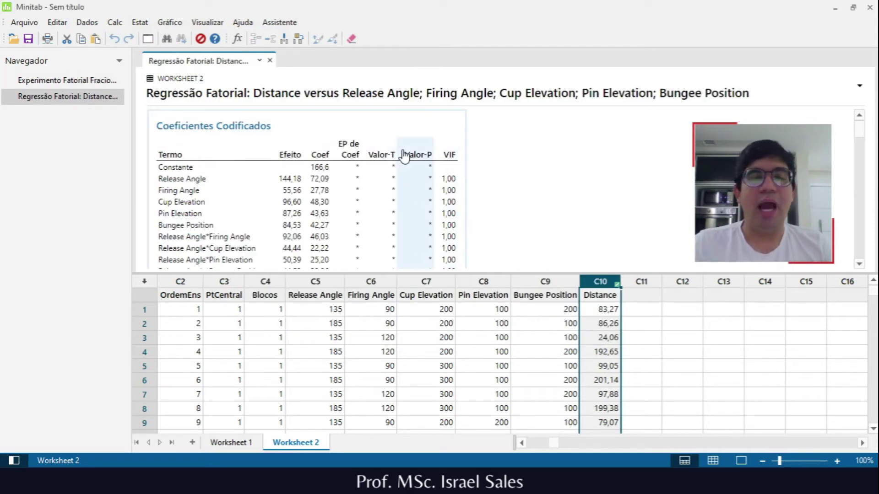
# Step: Show only the output with the navigator hidden and enlarge the results to 160%
pyautogui.click(741, 461)
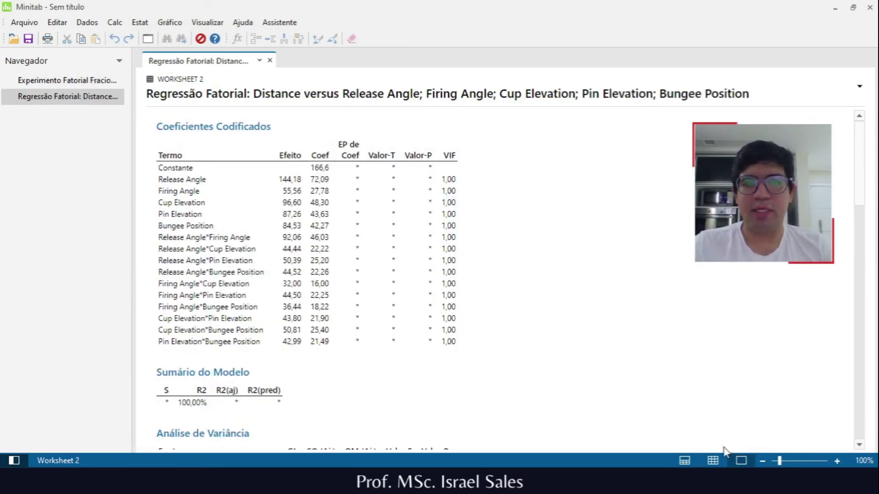
pyautogui.click(14, 461)
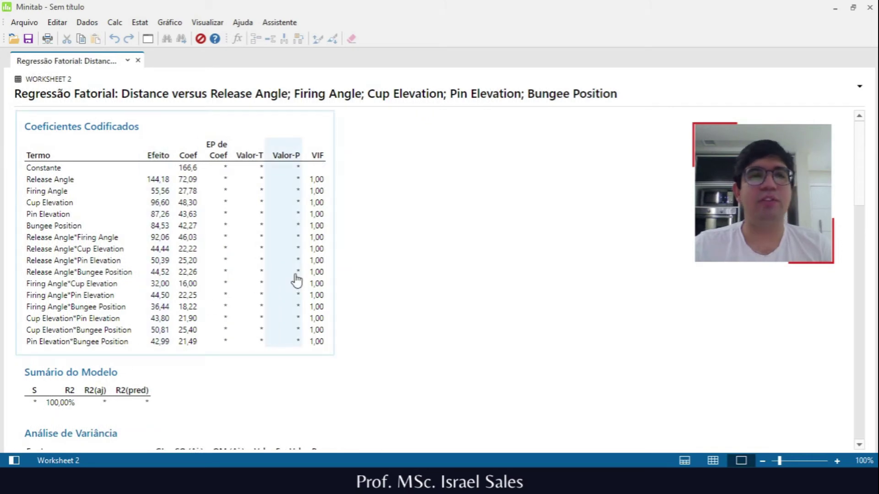
pyautogui.scroll(3, 126, 247)
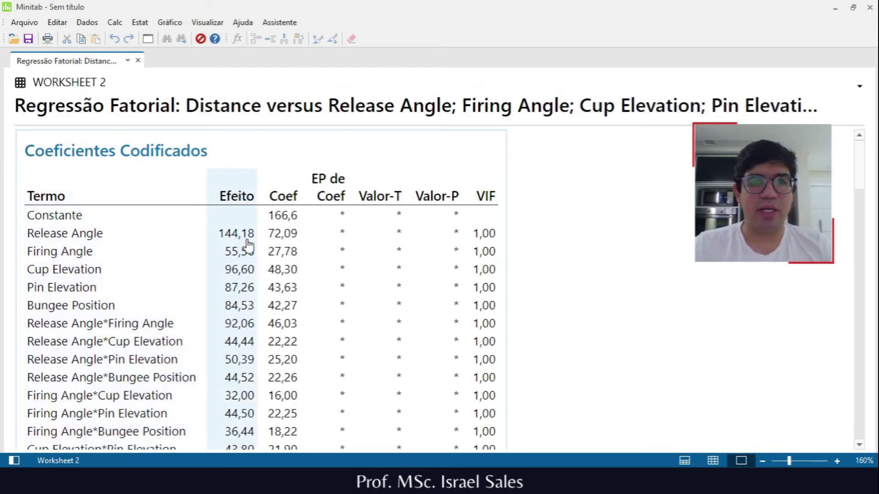
# Step: Examine the effects, coefficients, P-values and VIF of each term in the coded coefficients table
pyautogui.scroll(-3, 265, 239)
pyautogui.scroll(3, 264, 239)
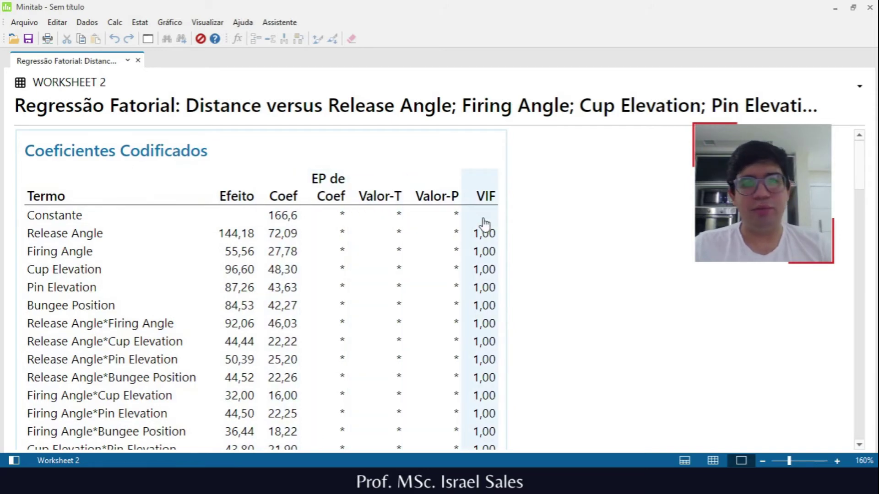
pyautogui.scroll(-3, 485, 220)
pyautogui.scroll(-8, 484, 187)
pyautogui.scroll(10, 485, 216)
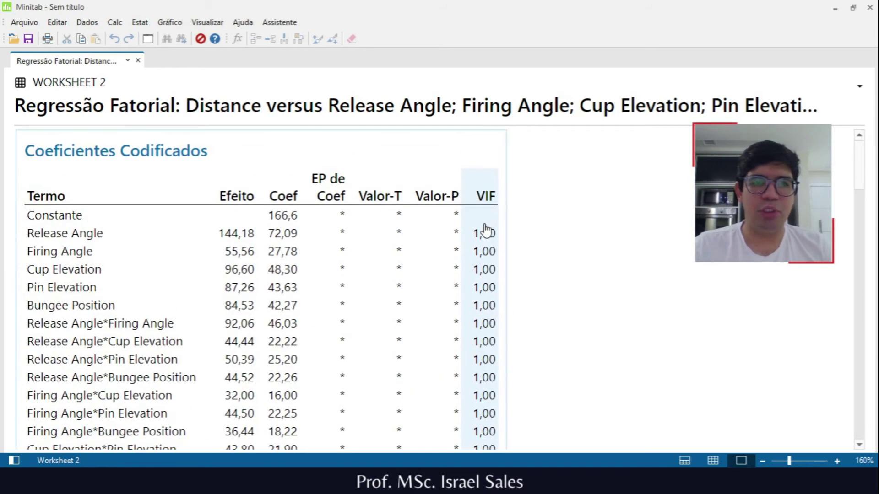
pyautogui.scroll(-3, 302, 238)
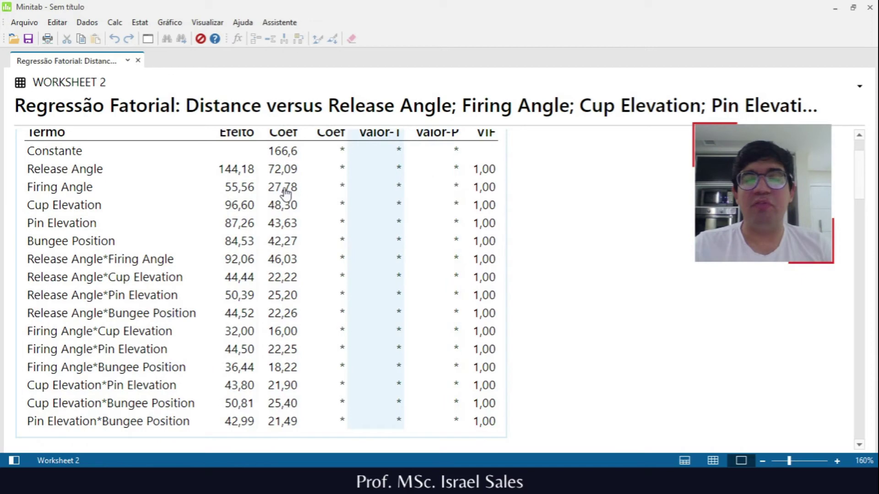
# Step: Examine the R2 values in the model summary and the F-values, P-values and error row in the analysis of variance
pyautogui.scroll(-15, 256, 223)
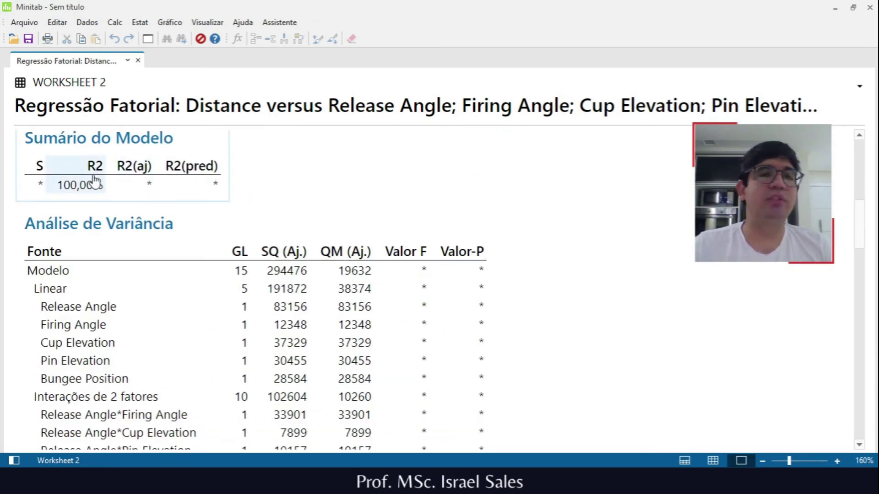
pyautogui.scroll(-3, 93, 179)
pyautogui.scroll(-3, 314, 190)
pyautogui.scroll(3, 455, 210)
pyautogui.scroll(-3, 431, 222)
pyautogui.scroll(4, 431, 222)
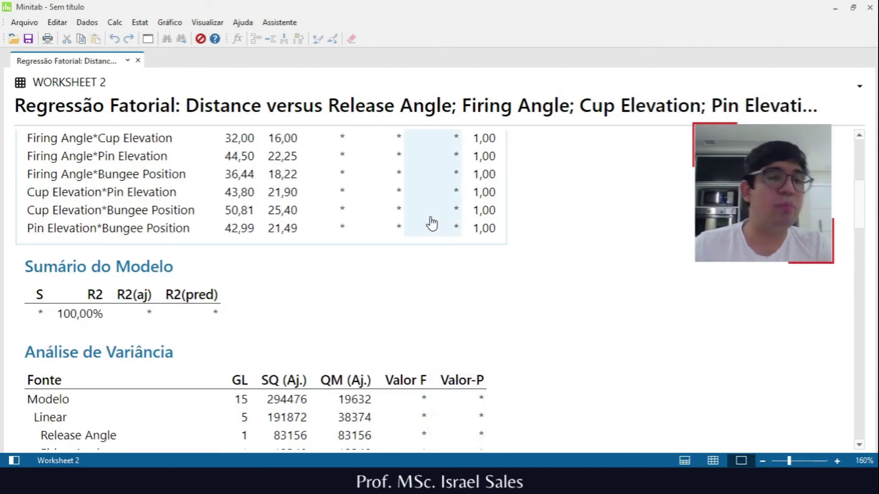
pyautogui.scroll(-3, 431, 222)
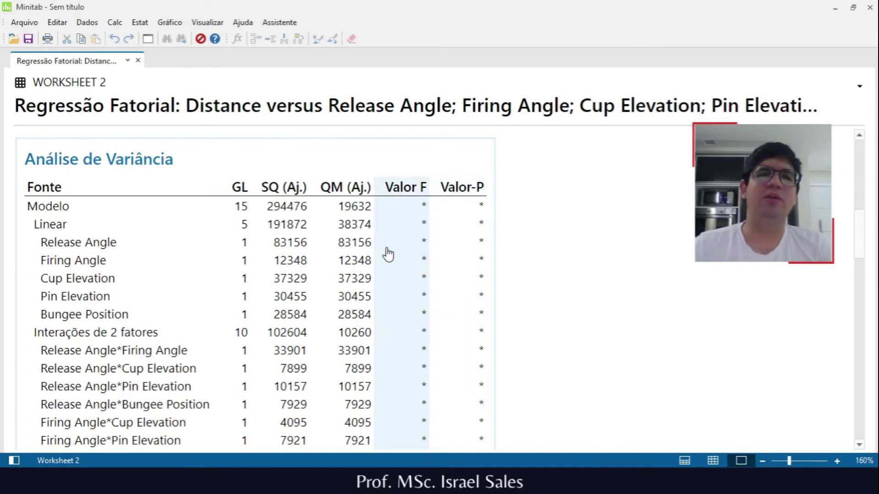
pyautogui.scroll(-3, 388, 254)
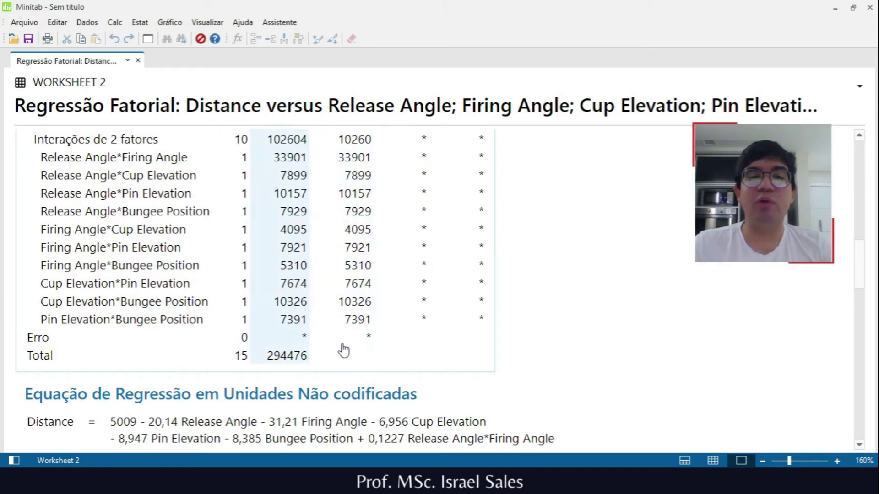
pyautogui.scroll(6, 343, 351)
pyautogui.scroll(-2, 338, 350)
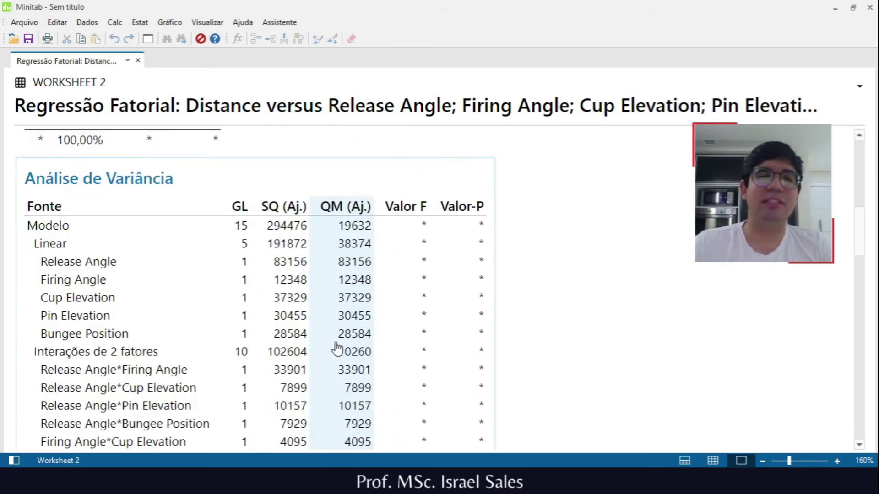
pyautogui.scroll(-1, 337, 350)
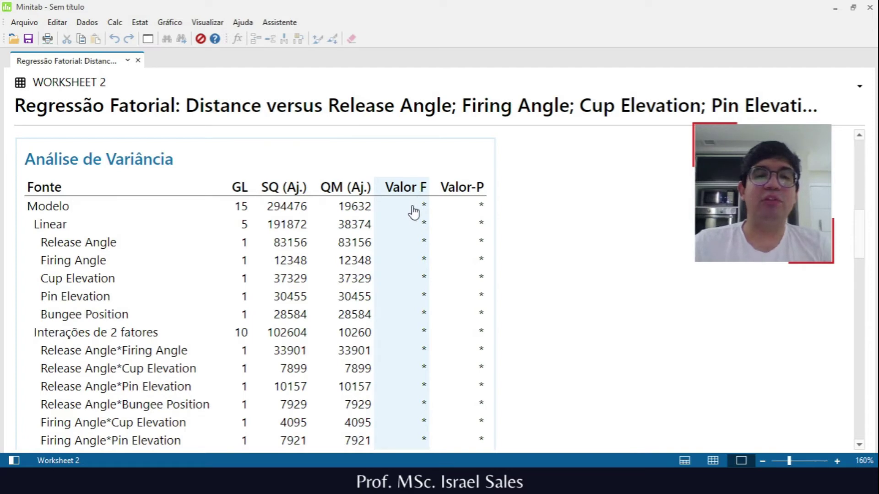
pyautogui.scroll(-5, 385, 194)
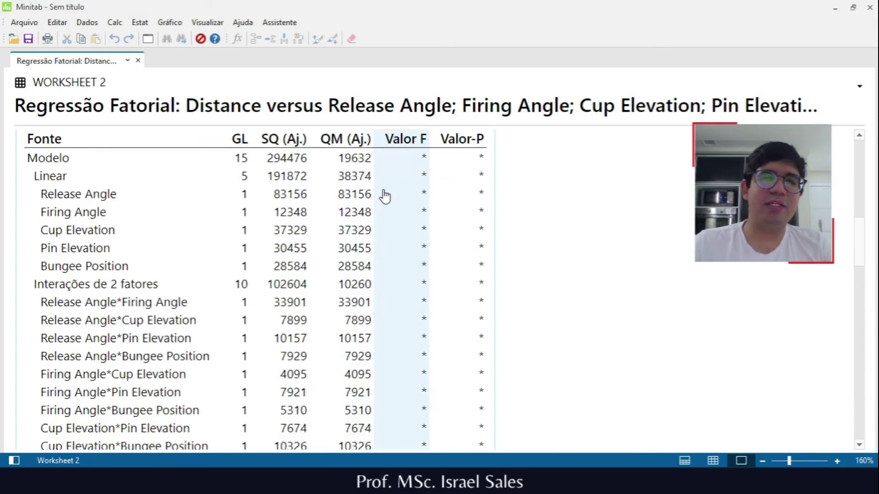
pyautogui.scroll(7, 196, 275)
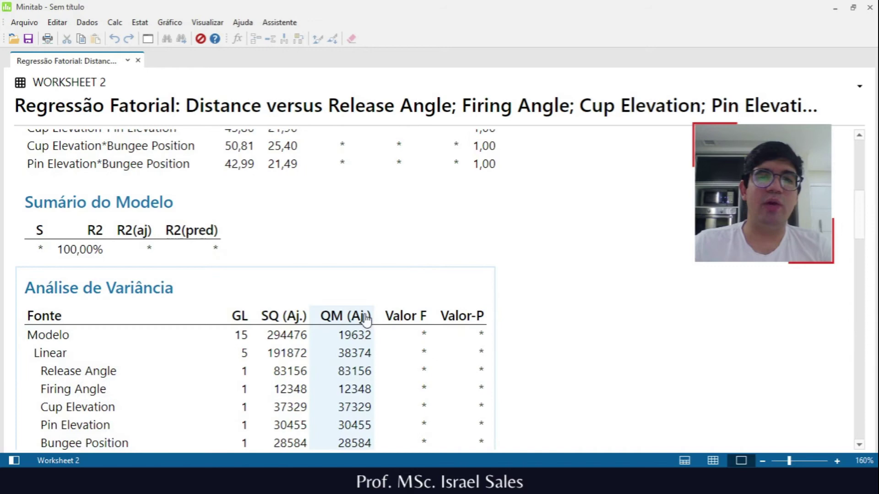
pyautogui.scroll(-1, 422, 284)
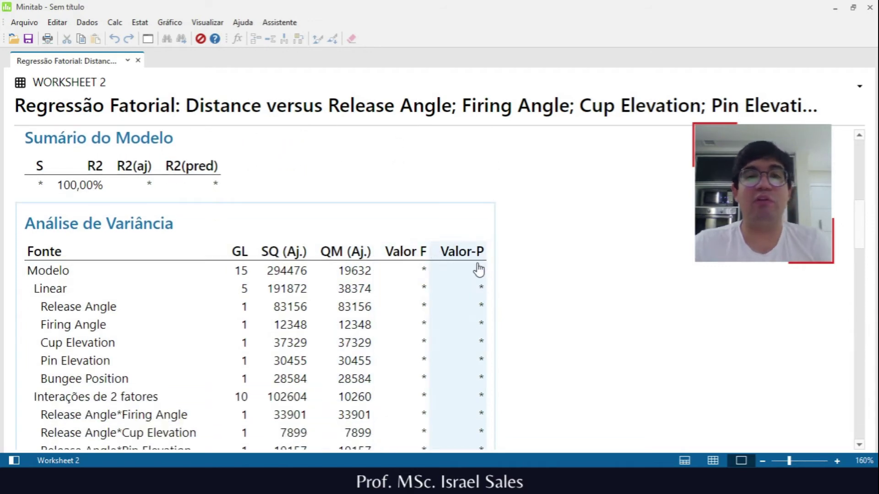
pyautogui.scroll(-6, 417, 270)
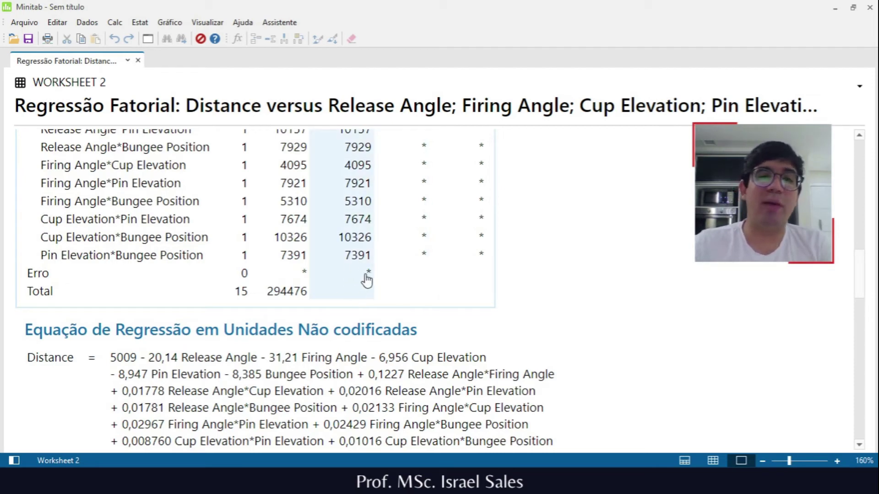
pyautogui.scroll(6, 364, 285)
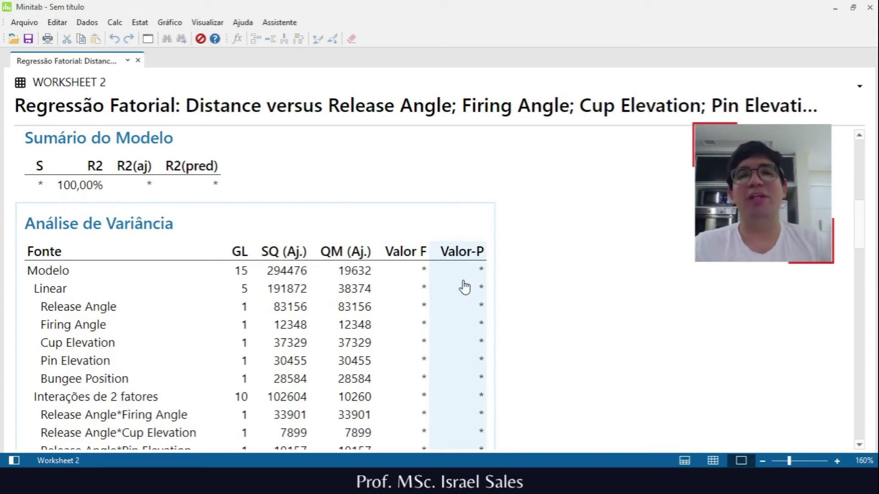
# Step: Review the regression equation in uncoded units and the alias structure of the five factors
pyautogui.scroll(-8, 465, 287)
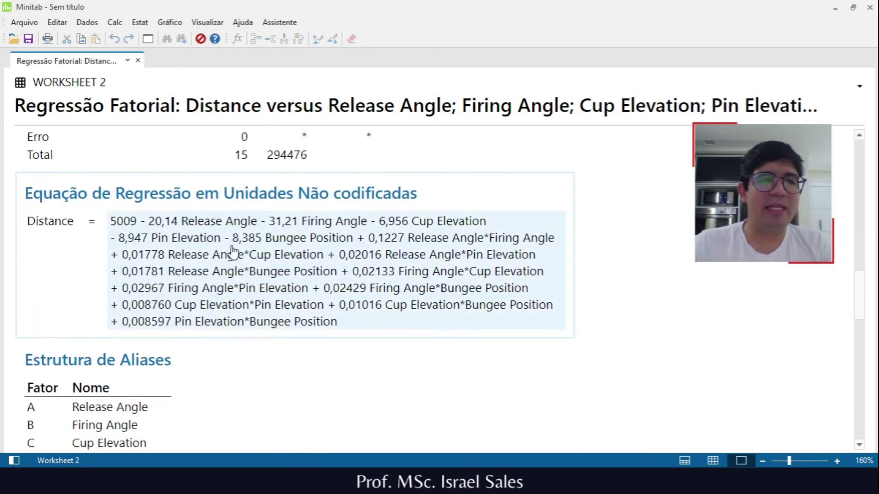
pyautogui.scroll(-10, 216, 233)
pyautogui.scroll(7, 215, 234)
pyautogui.scroll(-5, 92, 288)
pyautogui.scroll(4, 51, 280)
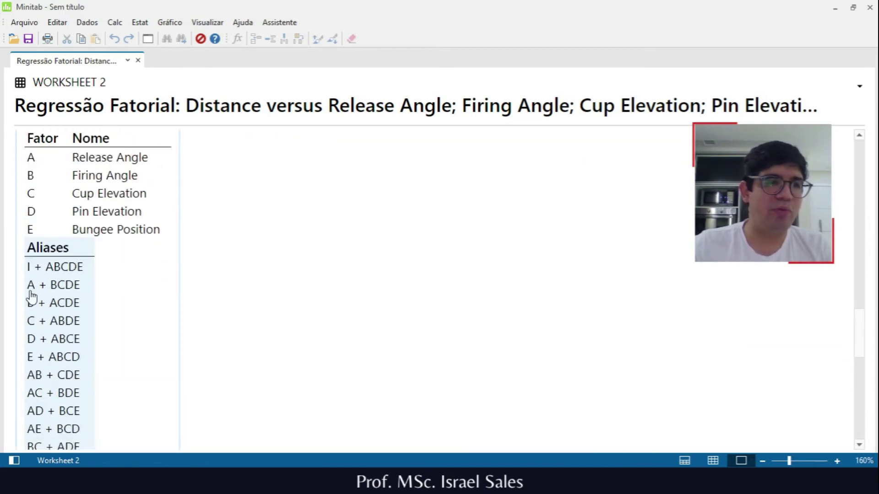
pyautogui.scroll(-1, 31, 297)
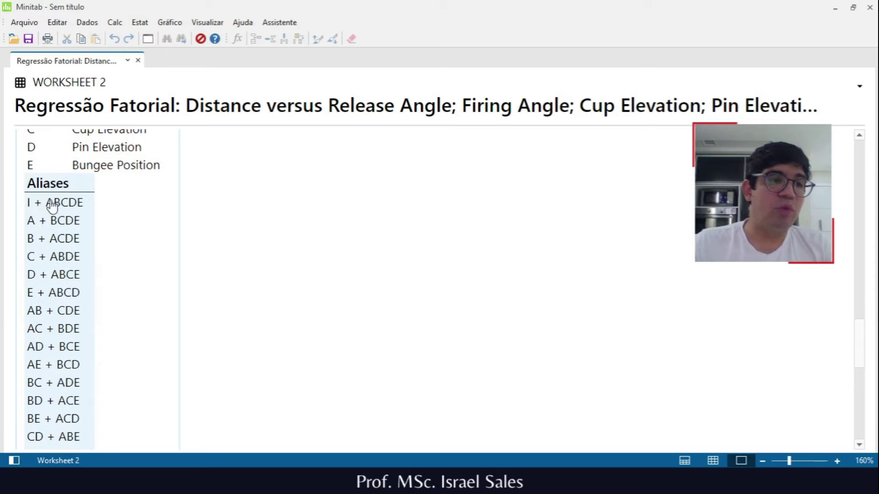
pyautogui.scroll(-1, 51, 238)
# Step: Examine the Pareto chart of effects for Distance, comparing the terms with the reference line and Lenth's PSE
pyautogui.scroll(-4, 66, 316)
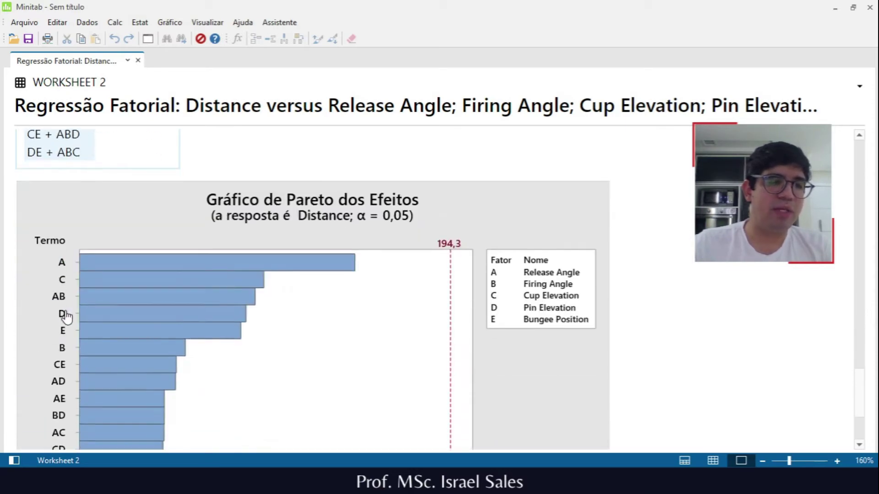
pyautogui.moveTo(268, 257)
pyautogui.scroll(-3, 268, 257)
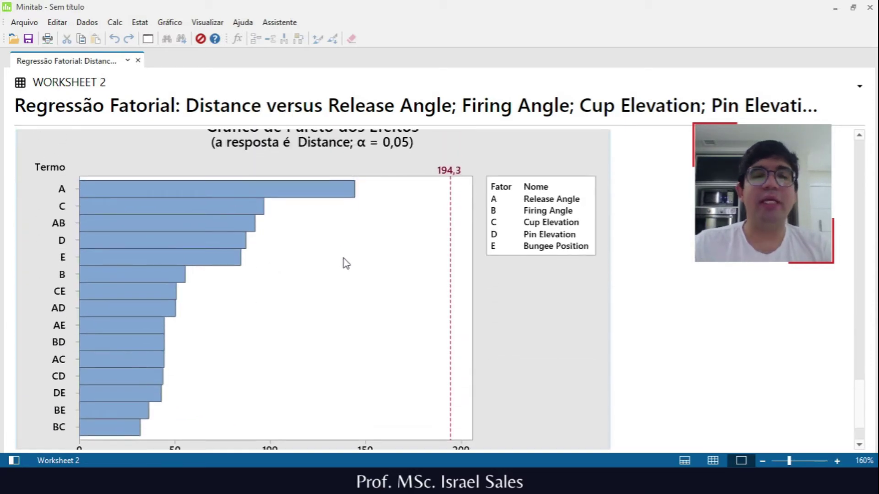
pyautogui.scroll(-2, 344, 261)
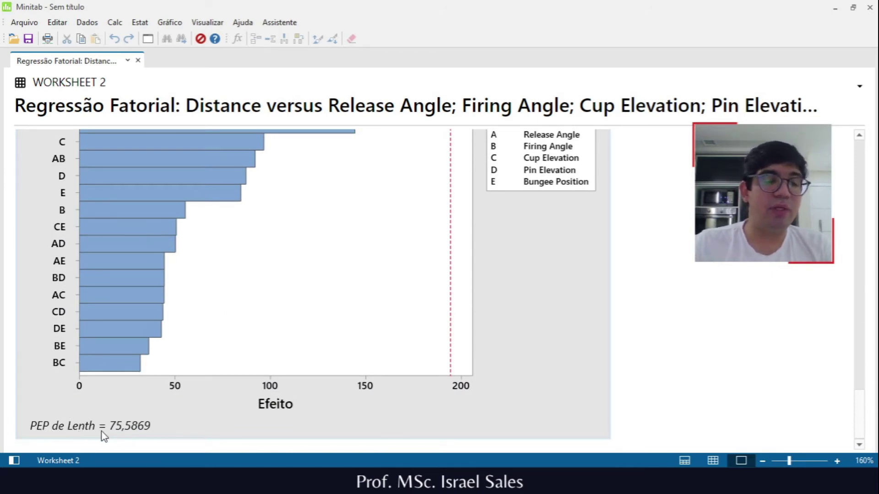
pyautogui.scroll(2, 239, 322)
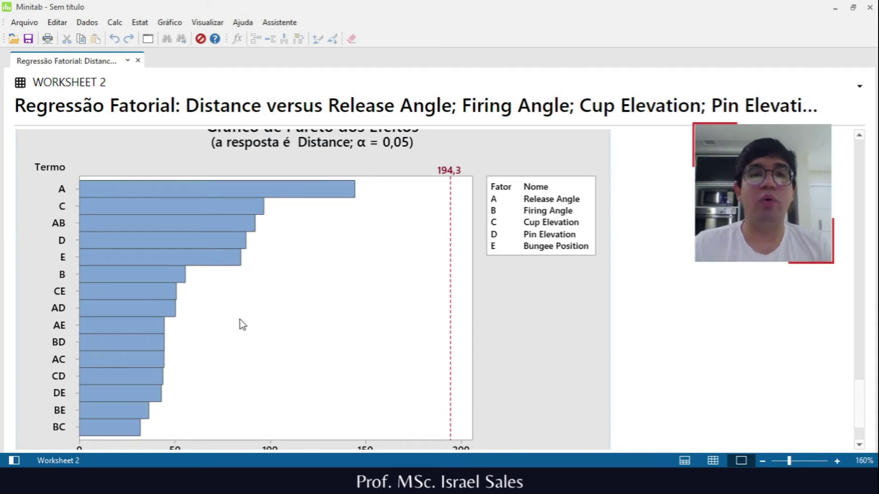
pyautogui.scroll(-2, 241, 321)
pyautogui.scroll(4, 240, 320)
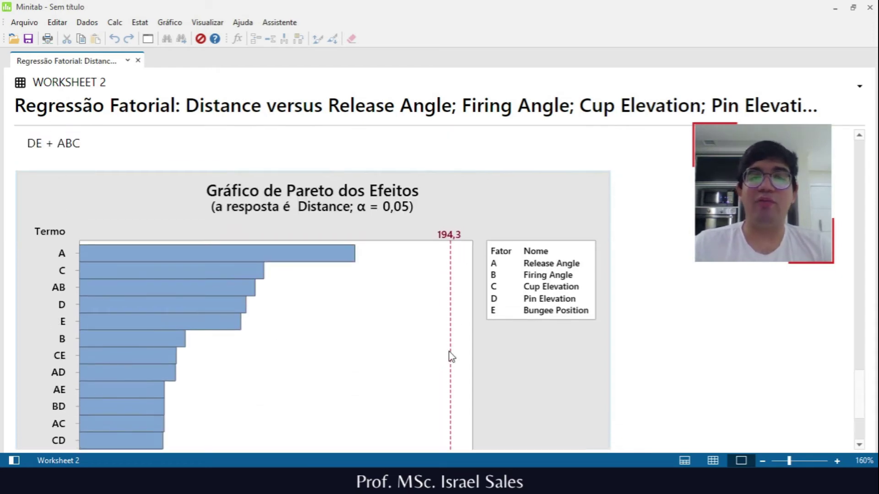
pyautogui.scroll(-3, 405, 317)
pyautogui.scroll(-1, 405, 316)
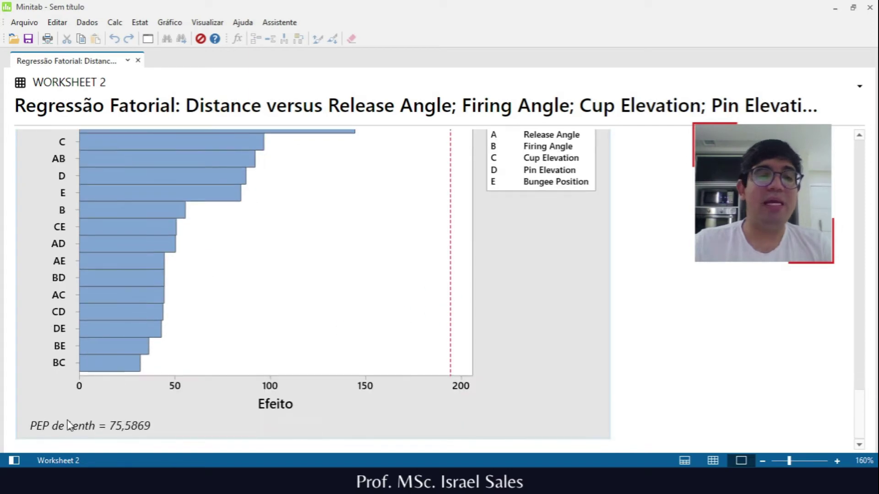
pyautogui.scroll(2, 83, 422)
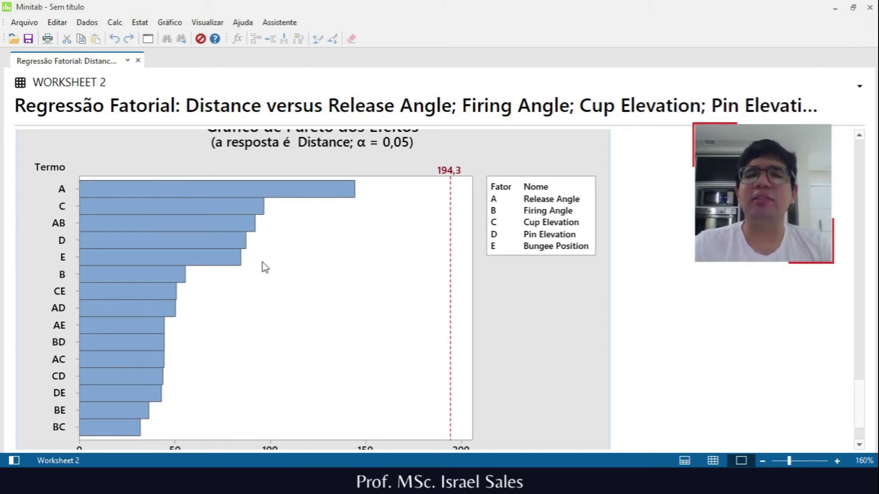
pyautogui.moveTo(86, 189)
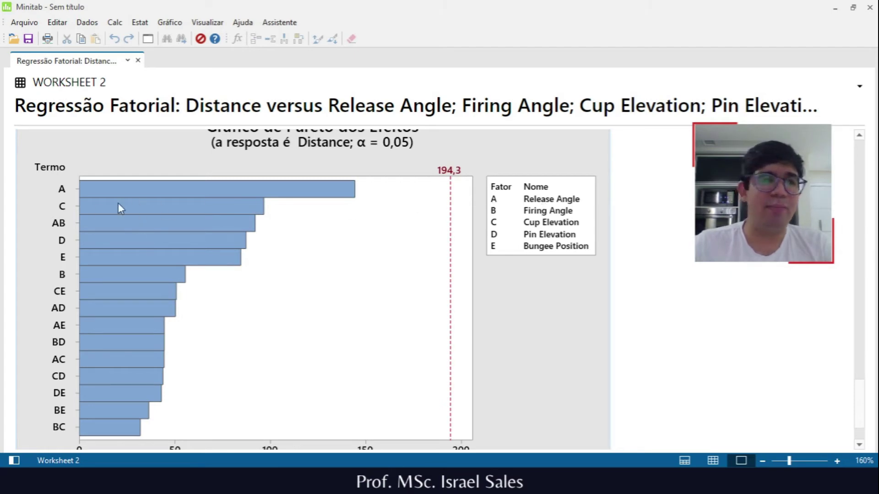
pyautogui.moveTo(123, 258)
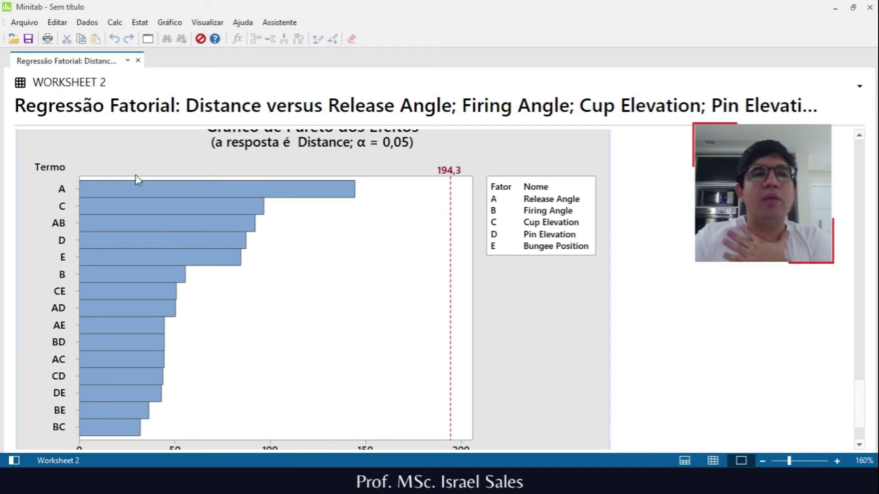
pyautogui.scroll(1, 192, 229)
pyautogui.scroll(-1, 316, 213)
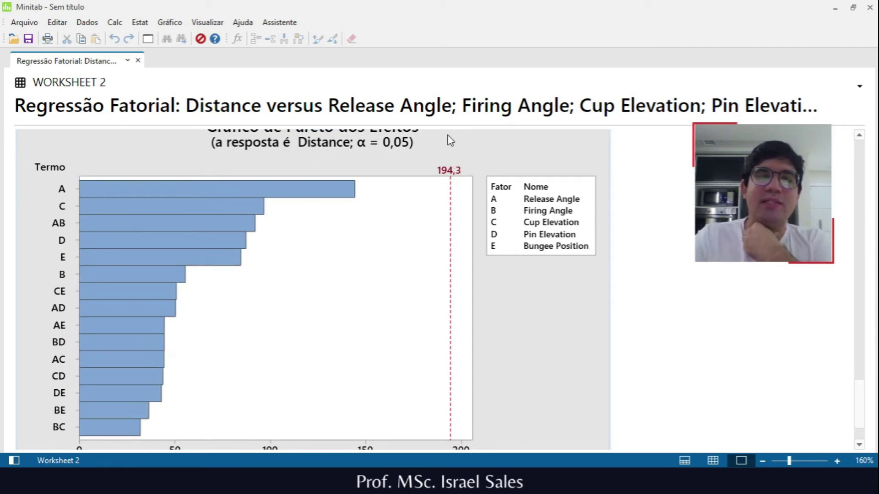
pyautogui.moveTo(259, 214)
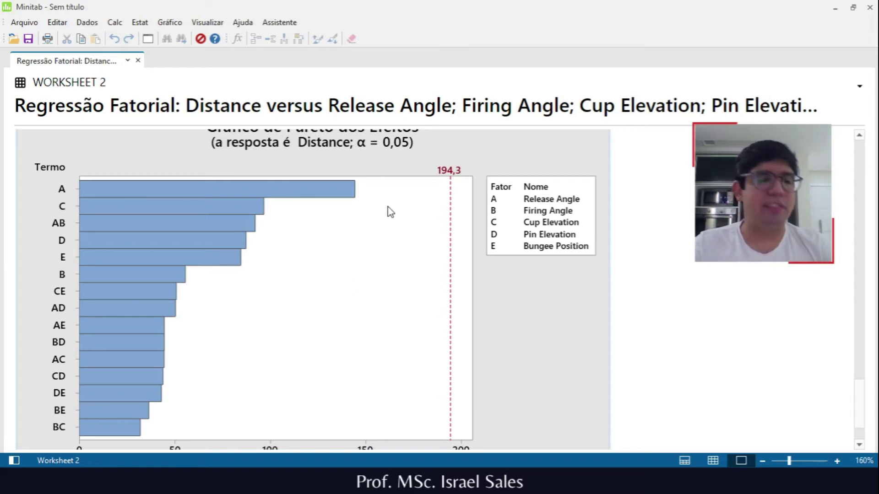
pyautogui.hotkey('ctrl', 'e')
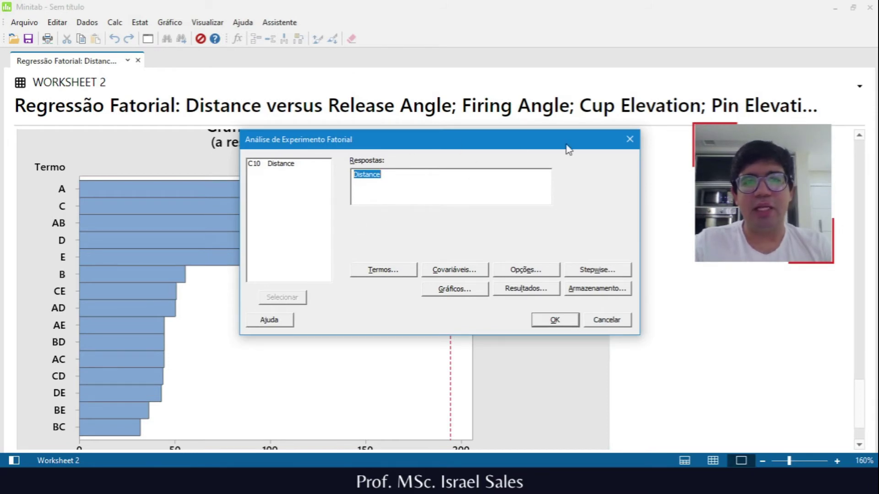
pyautogui.click(621, 323)
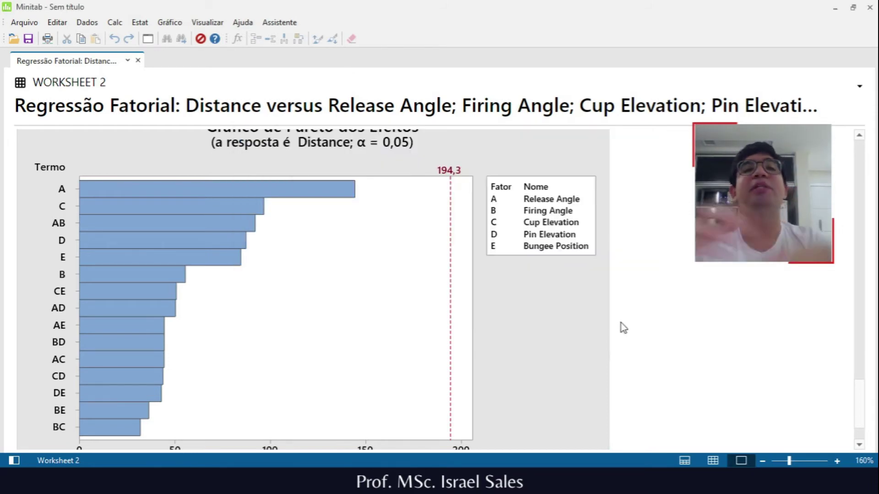
# Step: Bring up the list of factorial commands for design of experiments (DOE)
pyautogui.click(139, 22)
pyautogui.moveTo(228, 78)
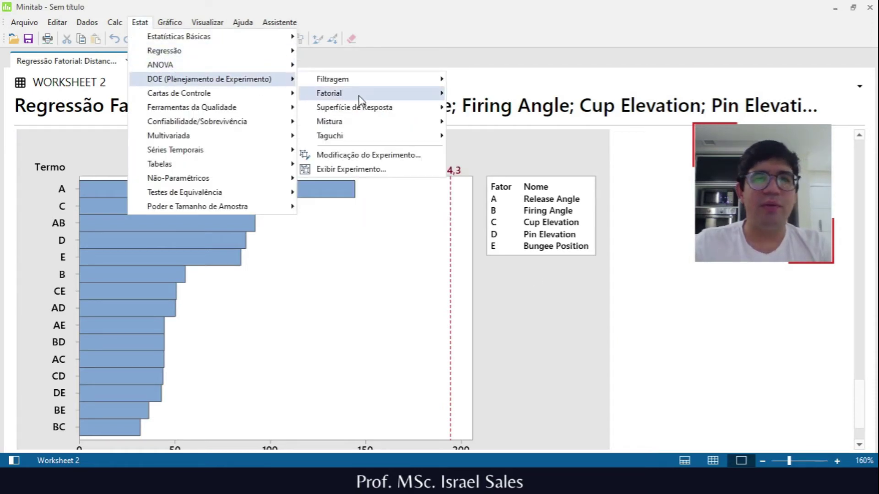
pyautogui.moveTo(359, 100)
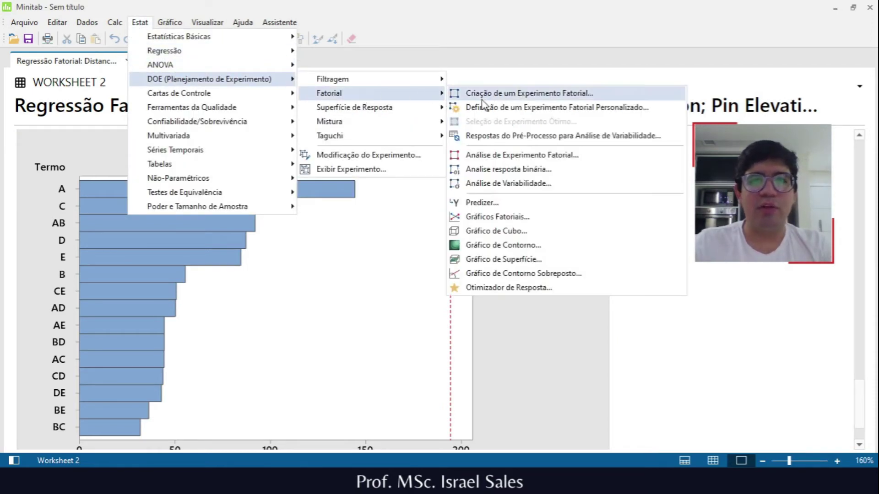
pyautogui.click(516, 158)
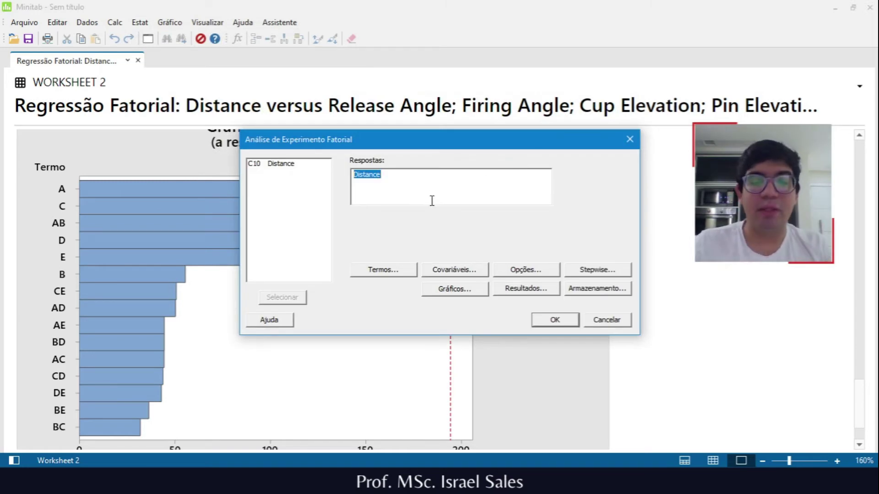
pyautogui.click(600, 273)
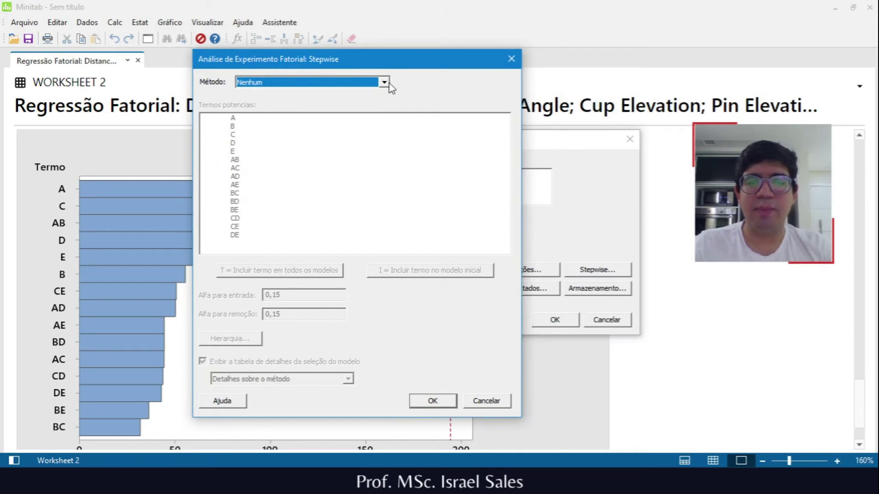
pyautogui.click(358, 82)
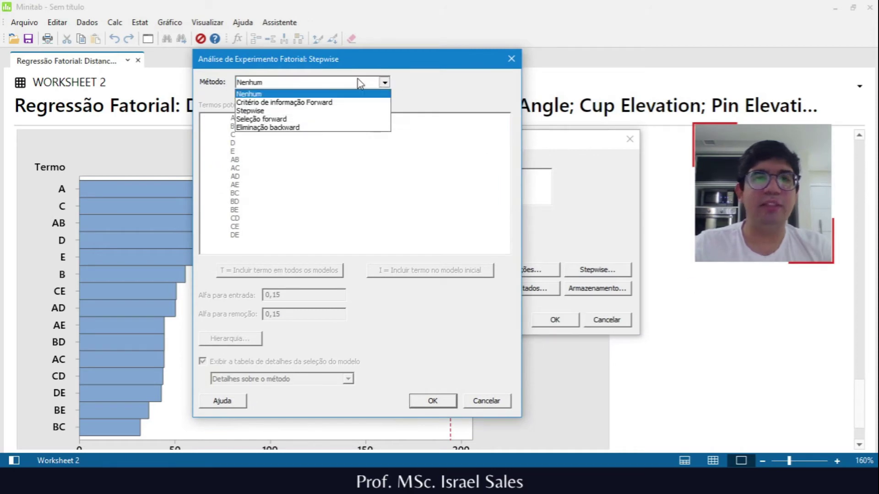
pyautogui.click(306, 130)
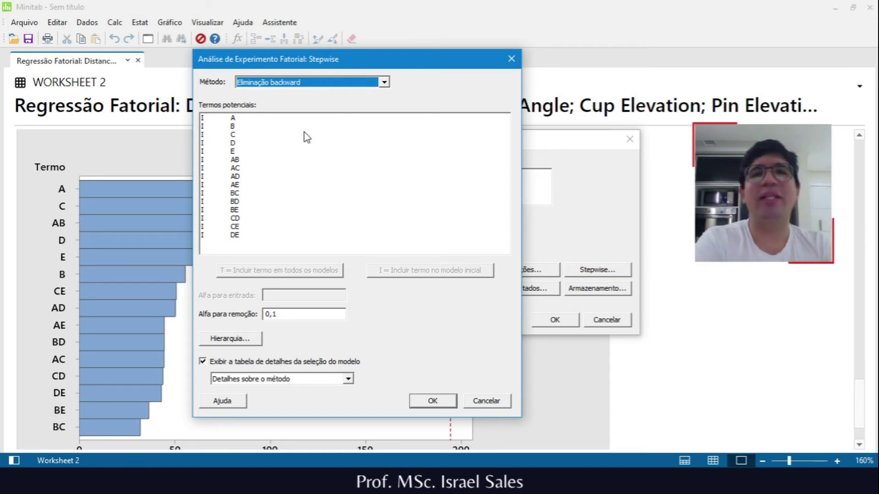
pyautogui.click(477, 398)
pyautogui.click(604, 320)
# Step: Examine the full model's analysis of variance, error degrees of freedom and coded coefficients
pyautogui.scroll(15, 448, 342)
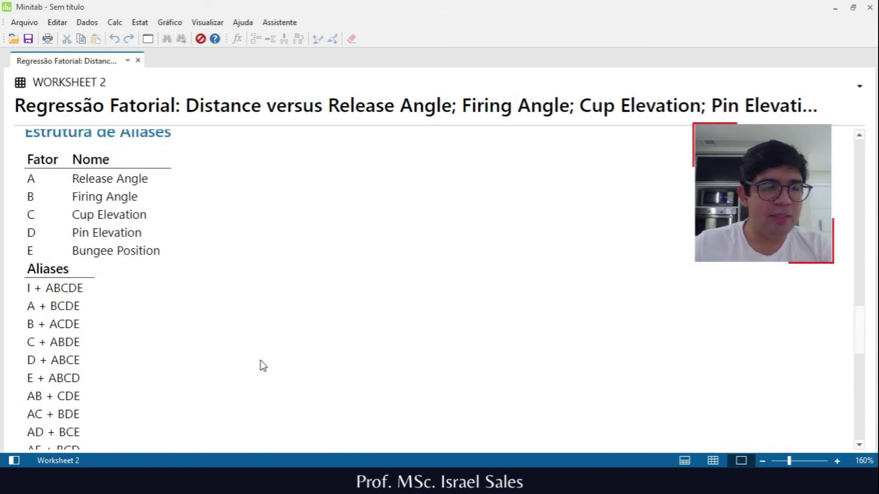
pyautogui.scroll(10, 251, 355)
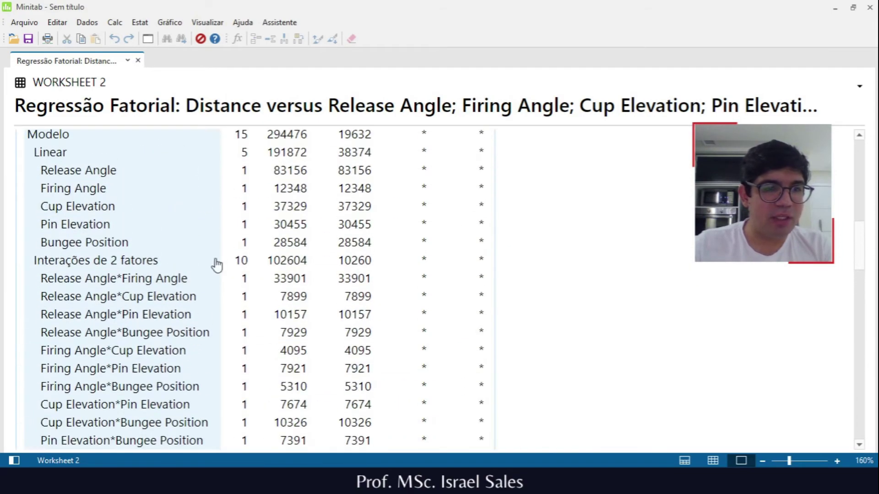
pyautogui.scroll(-10, 233, 275)
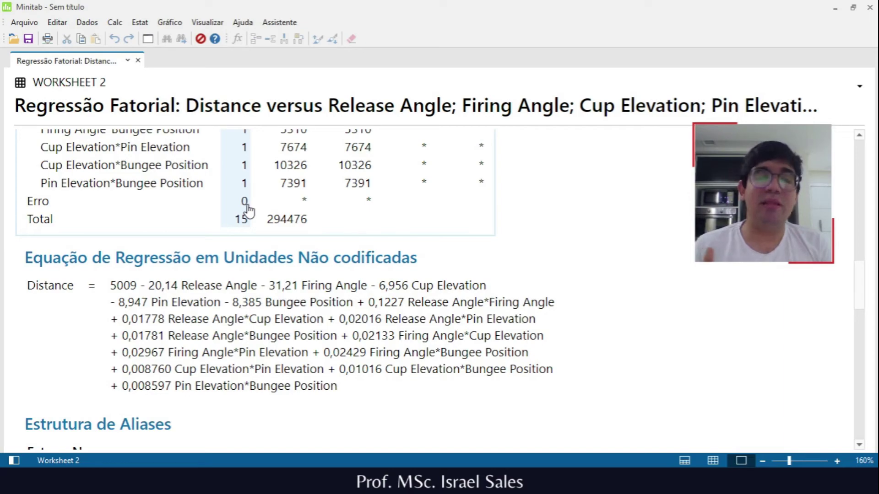
pyautogui.scroll(12, 247, 210)
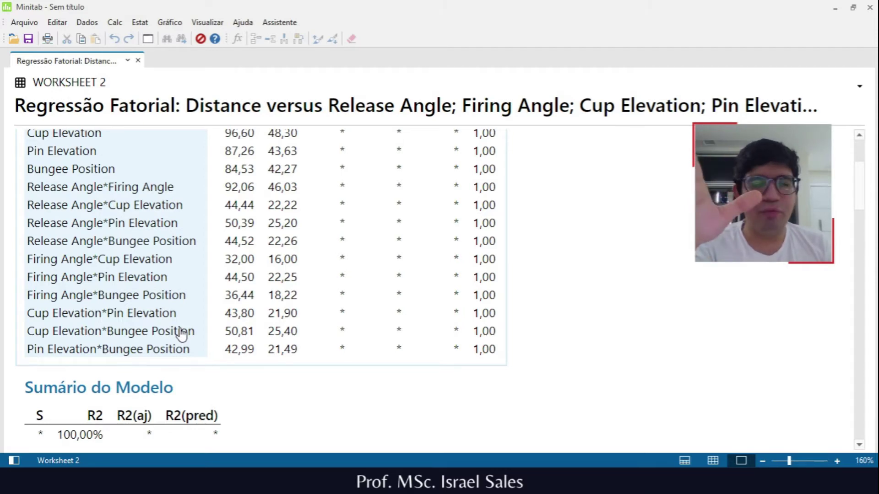
# Step: Rerun the factorial design analysis for Distance with backward elimination (Eliminação backward) as the stepwise method
pyautogui.hotkey('ctrl', 'e')
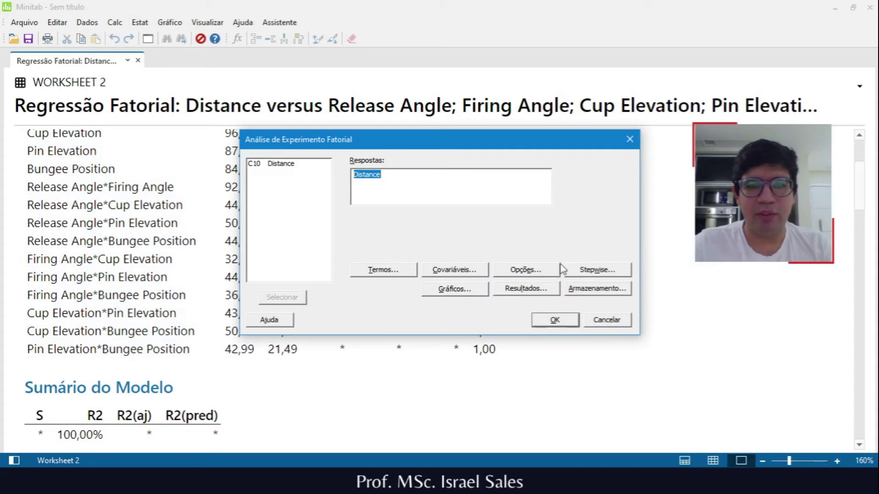
pyautogui.click(591, 271)
pyautogui.click(381, 88)
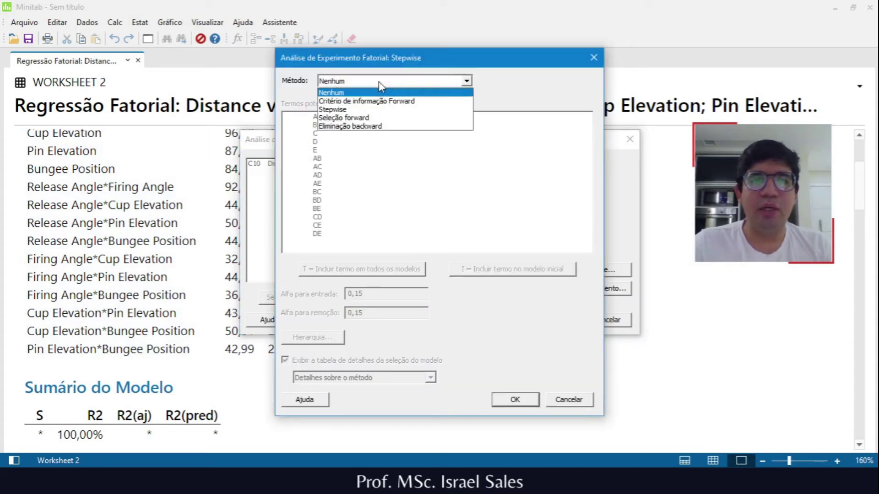
pyautogui.click(362, 126)
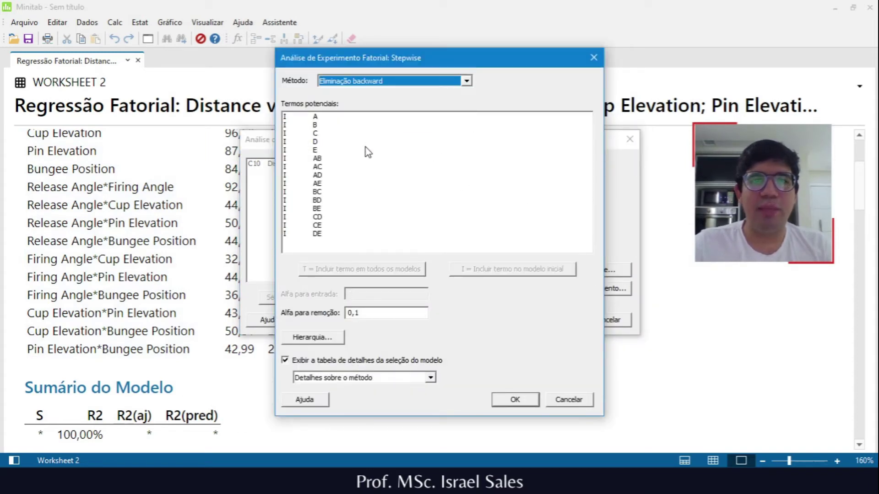
pyautogui.click(521, 405)
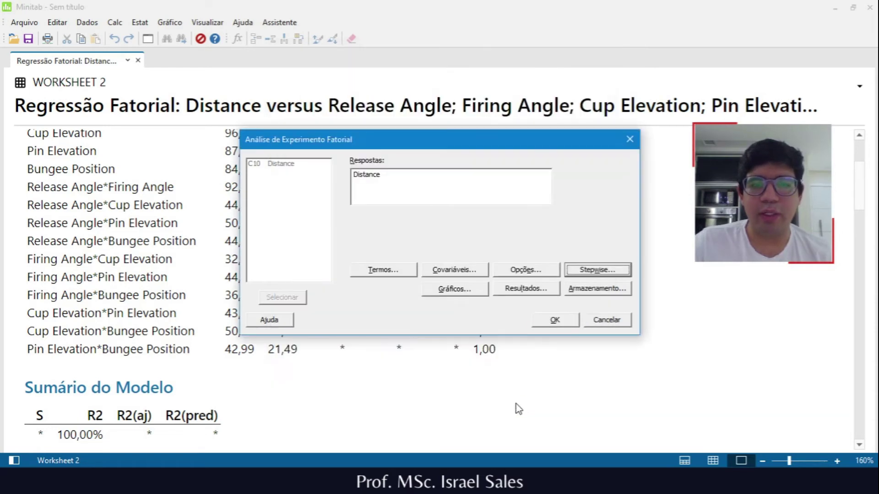
pyautogui.click(548, 321)
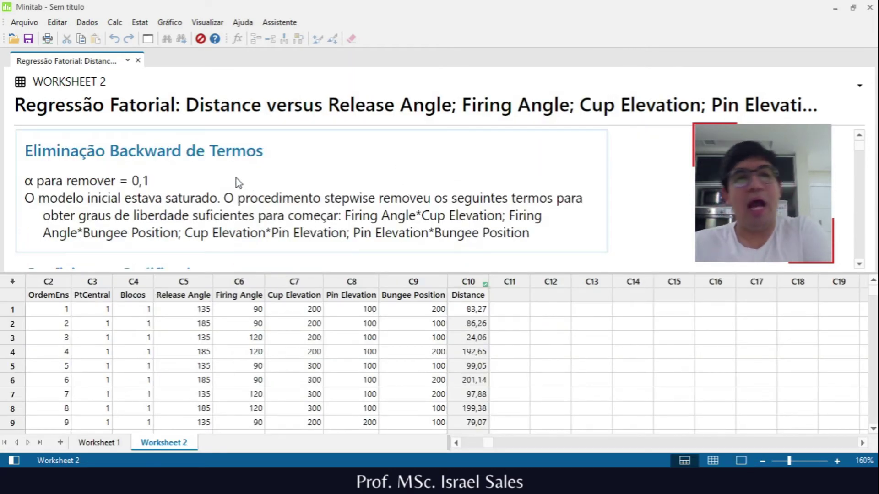
# Step: Show only the output and examine the reduced model's coded coefficients and model summary
pyautogui.click(685, 461)
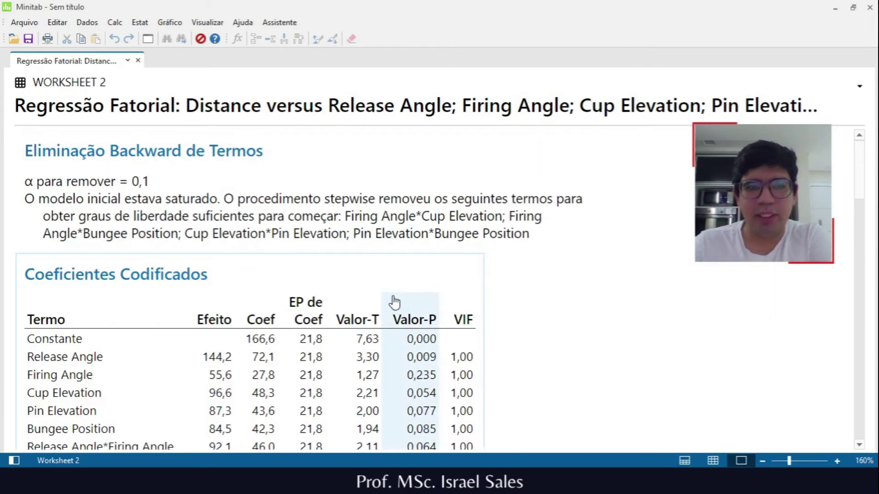
pyautogui.scroll(-4, 412, 303)
pyautogui.scroll(1, 438, 297)
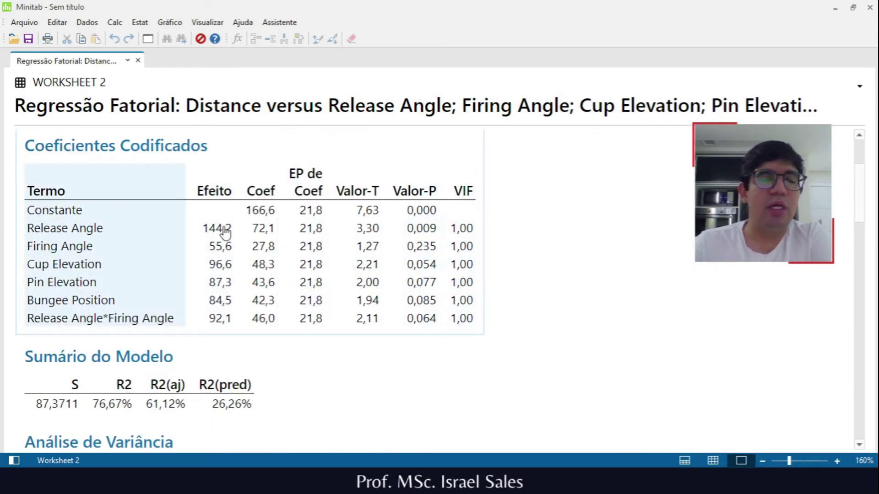
pyautogui.scroll(-2, 263, 268)
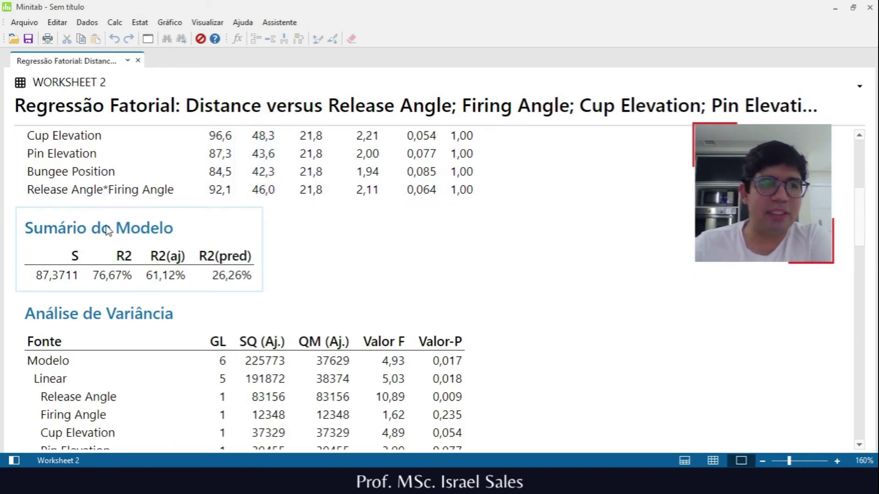
pyautogui.scroll(-1, 151, 238)
pyautogui.scroll(-1, 280, 261)
pyautogui.scroll(1, 267, 269)
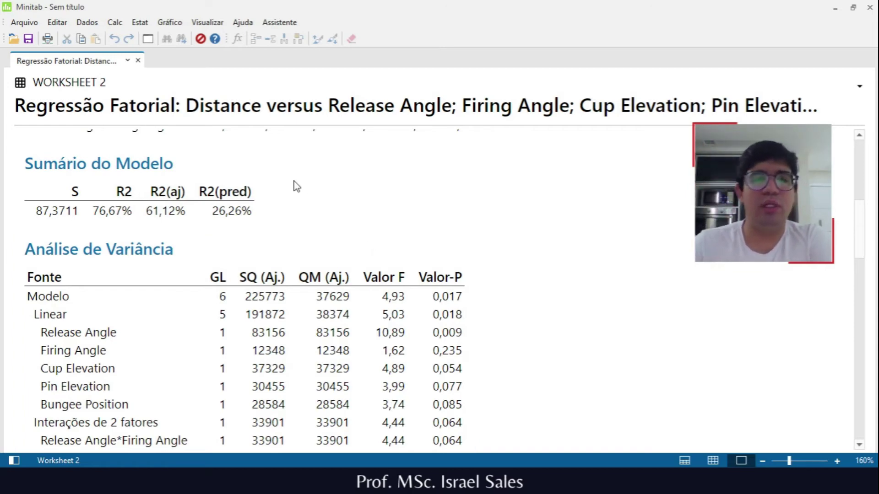
# Step: Examine the reduced model's analysis of variance, regression equation, unusual-observation diagnostics and Pareto chart of standardized effects
pyautogui.scroll(-3, 402, 273)
pyautogui.scroll(-3, 232, 304)
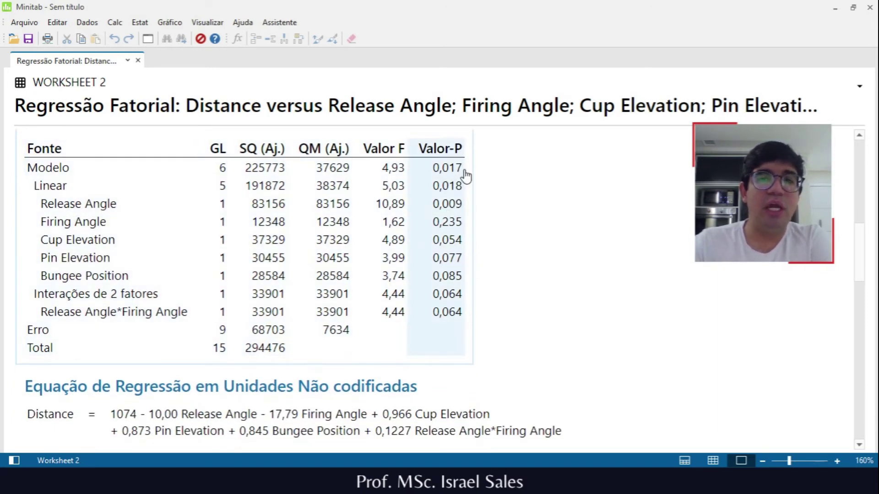
pyautogui.scroll(-5, 437, 213)
pyautogui.scroll(2, 437, 212)
pyautogui.scroll(-5, 321, 229)
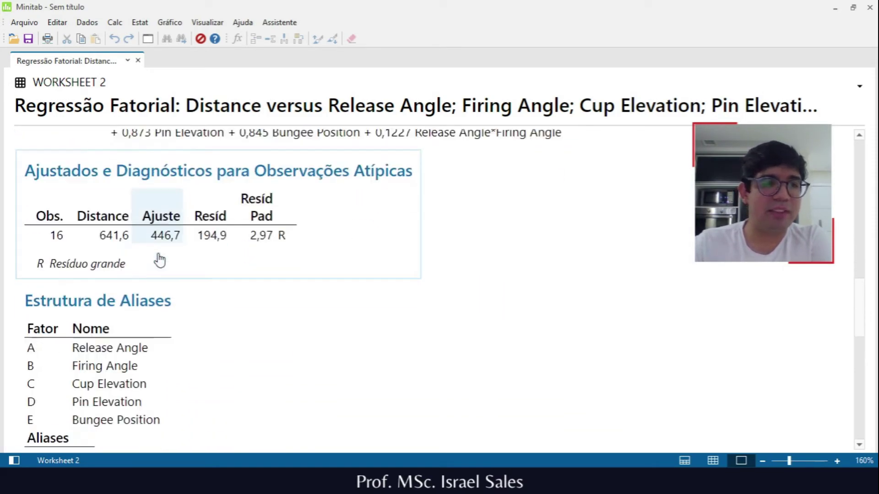
pyautogui.scroll(-10, 206, 229)
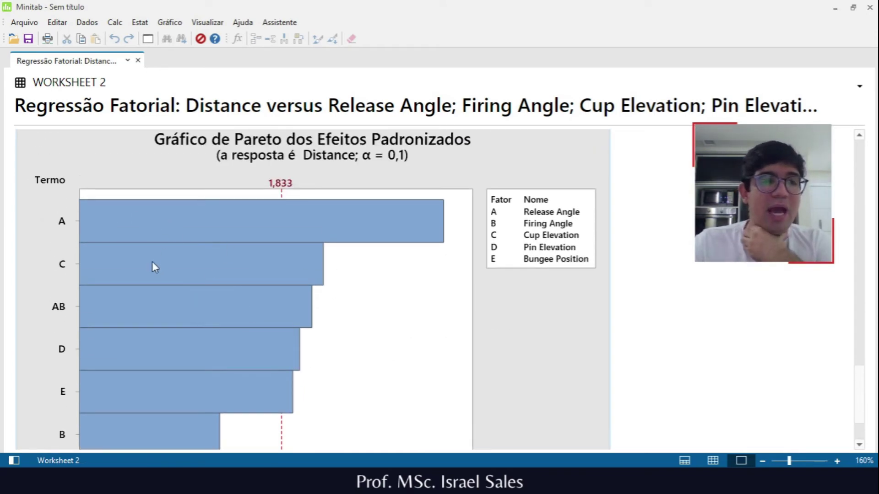
pyautogui.scroll(-2, 182, 265)
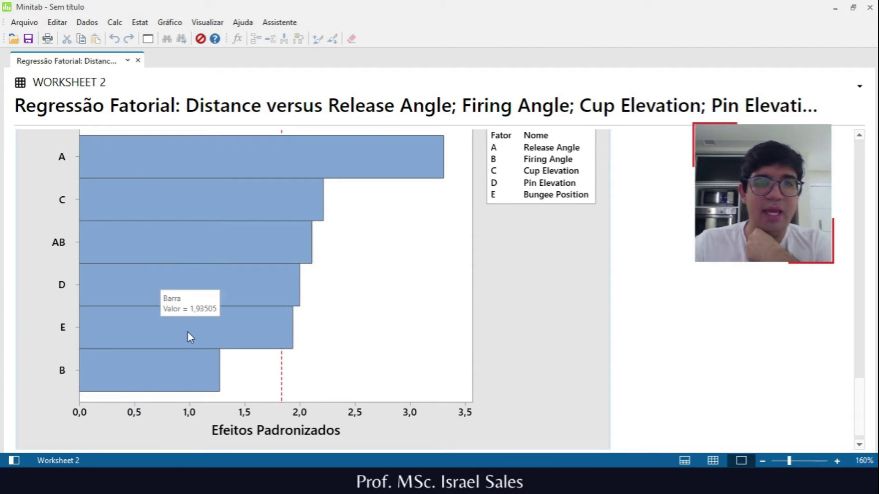
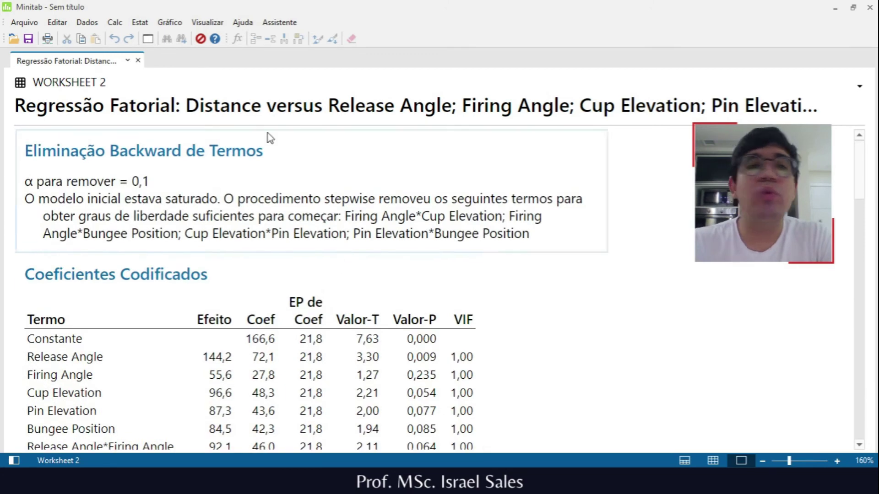
# Step: Start the factorial Response Optimizer and set the goal for Distance to a target value (Alvo)
pyautogui.click(140, 22)
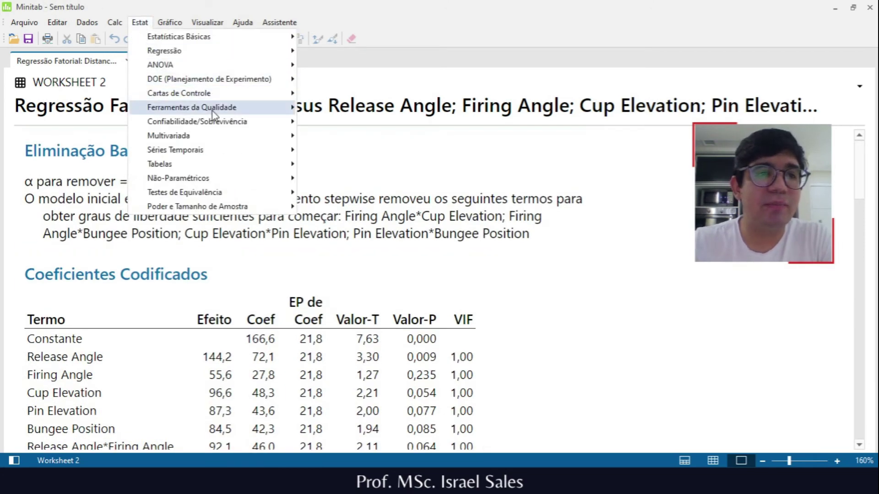
pyautogui.moveTo(234, 83)
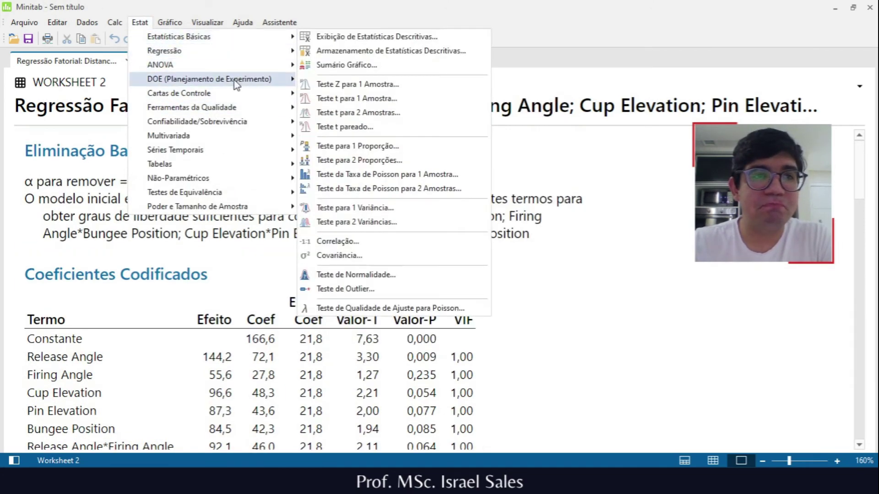
pyautogui.moveTo(362, 94)
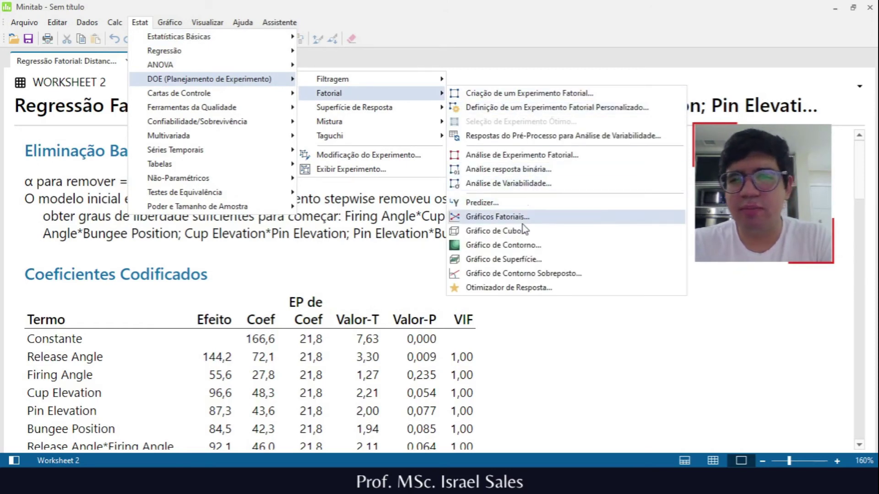
pyautogui.click(524, 288)
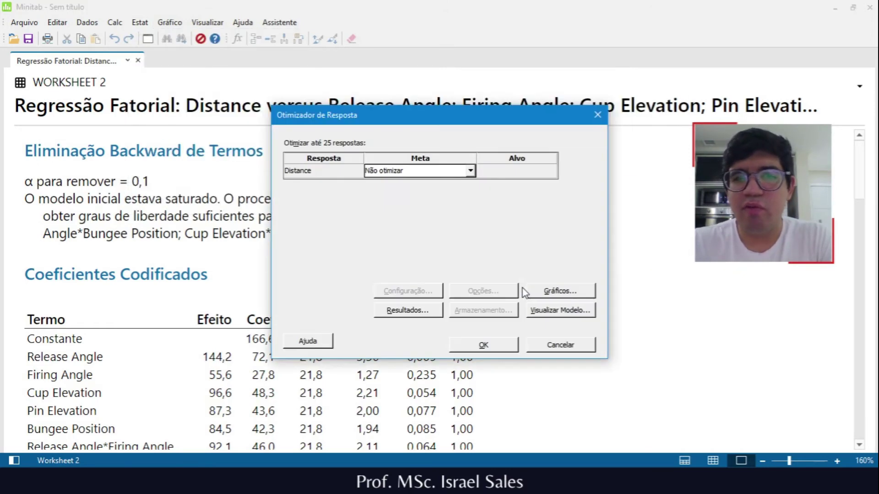
pyautogui.click(470, 171)
pyautogui.click(422, 199)
pyautogui.click(515, 175)
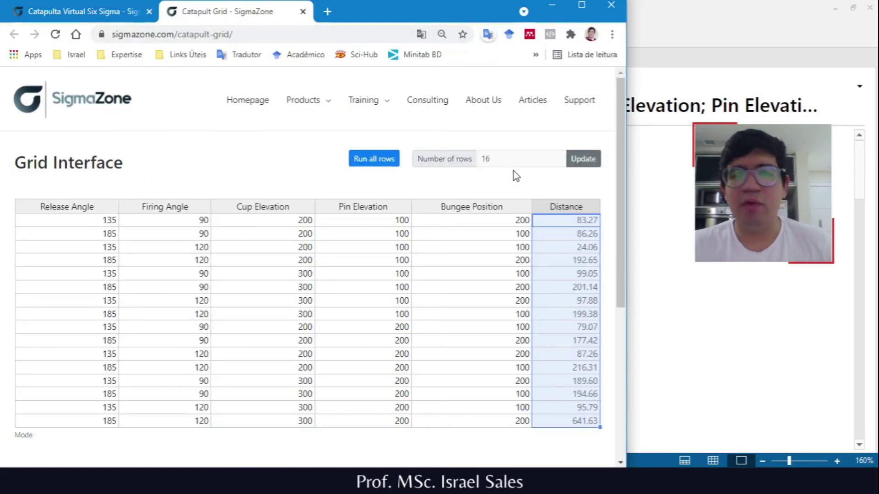
# Step: Switch to the browser, check the Catapulta Virtual Six Sigma page, and return to Minitab
pyautogui.hotkey('alt', 'Tab')
pyautogui.click(582, 4)
pyautogui.click(121, 10)
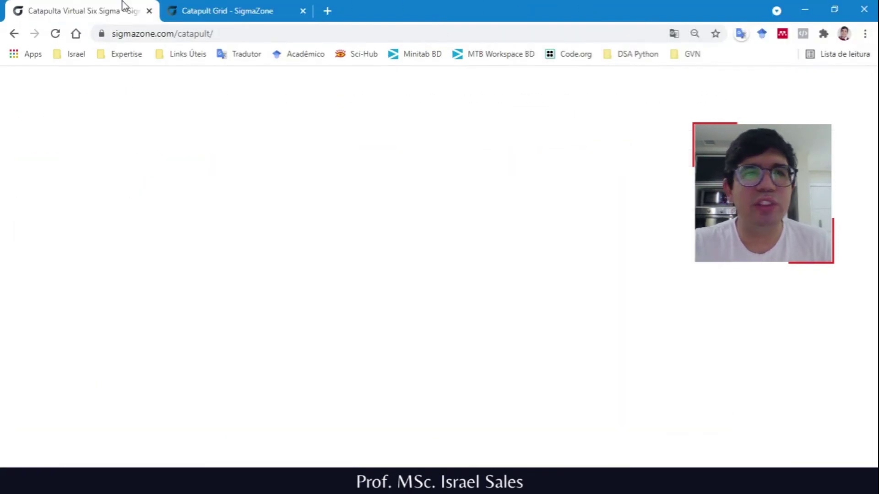
pyautogui.hotkey('alt', 'Tab')
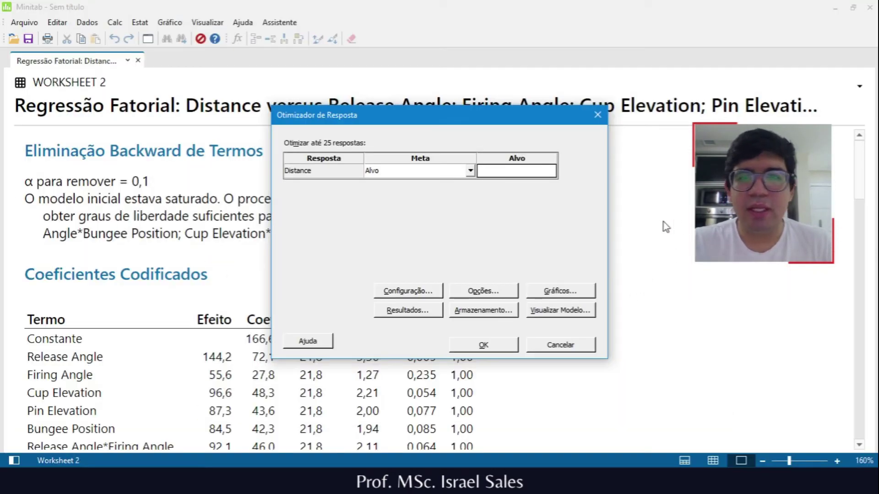
# Step: Run the optimization with a Distance target of 250, a lower limit of 200 and an upper limit of 300
pyautogui.click(525, 176)
pyautogui.write('250')
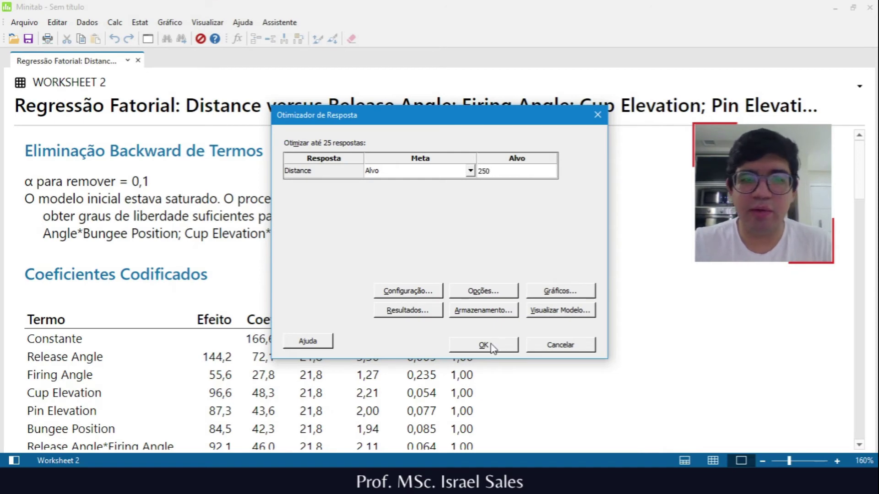
pyautogui.click(422, 291)
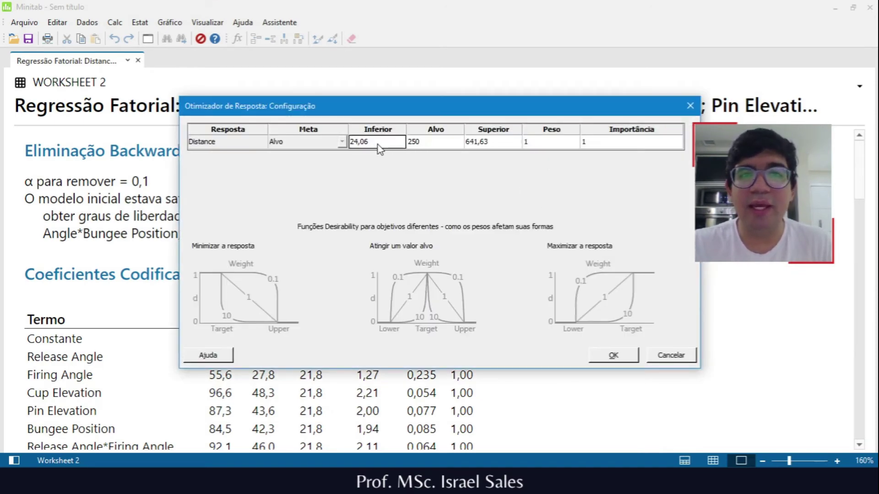
pyautogui.write('200')
pyautogui.press('Tab')
pyautogui.press('Tab')
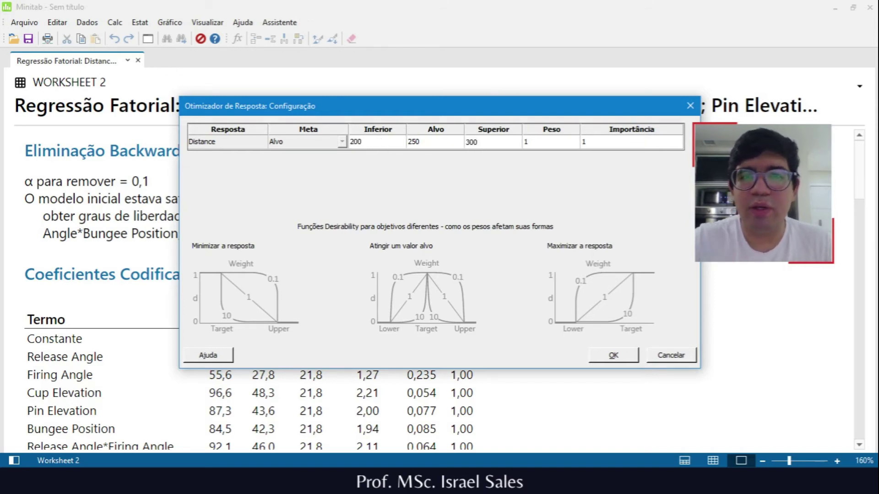
pyautogui.click(617, 355)
pyautogui.click(484, 345)
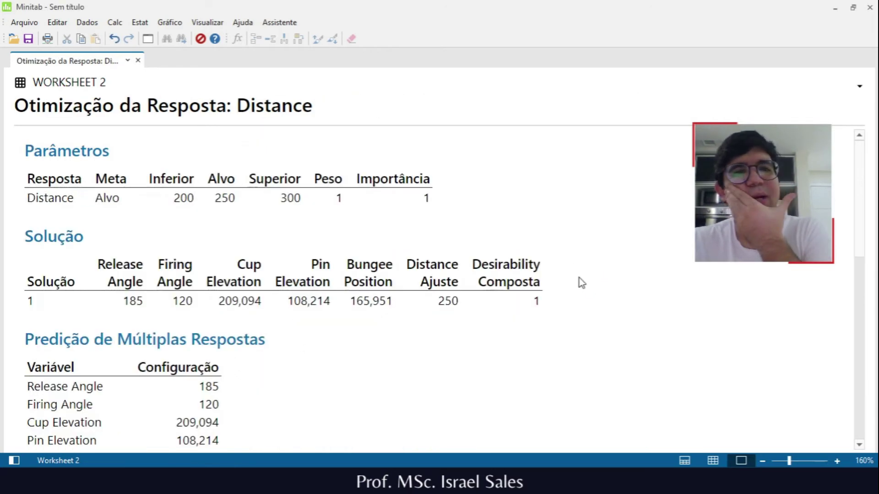
# Step: Review the optimization plot's factor settings and set the virtual catapult's Firing Angle to 120 in the browser, returning to Minitab
pyautogui.scroll(-1, 480, 313)
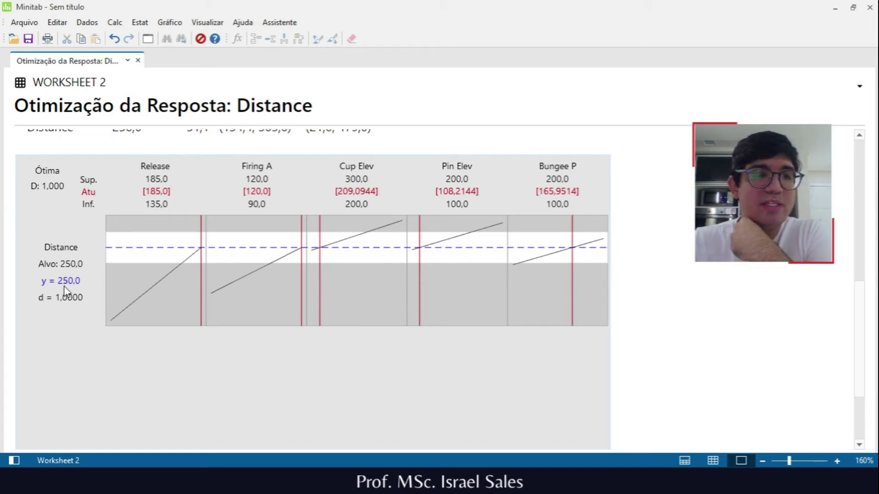
pyautogui.click(157, 194)
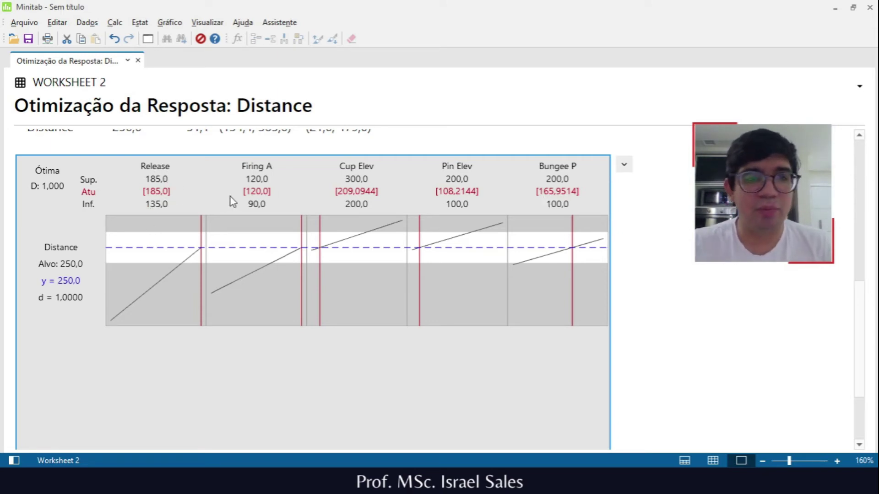
pyautogui.hotkey('alt', 'Tab')
pyautogui.moveTo(262, 312); pyautogui.dragTo(236, 311)
pyautogui.hotkey('alt', 'Tab')
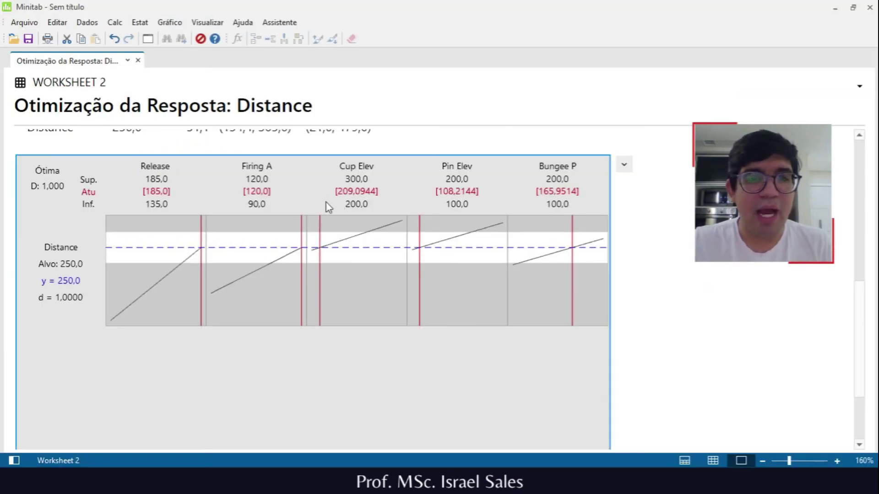
# Step: Check the optimal settings, switch to the browser, and set the catapult's Cup Elevation to 209, Pin Elevation to 108 and Bungee Position to 165
pyautogui.scroll(2, 369, 203)
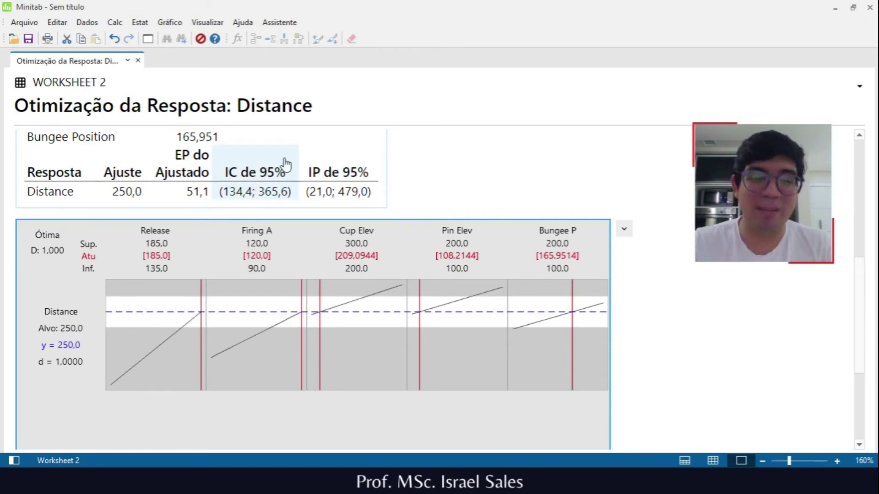
pyautogui.hotkey('alt', 'Tab')
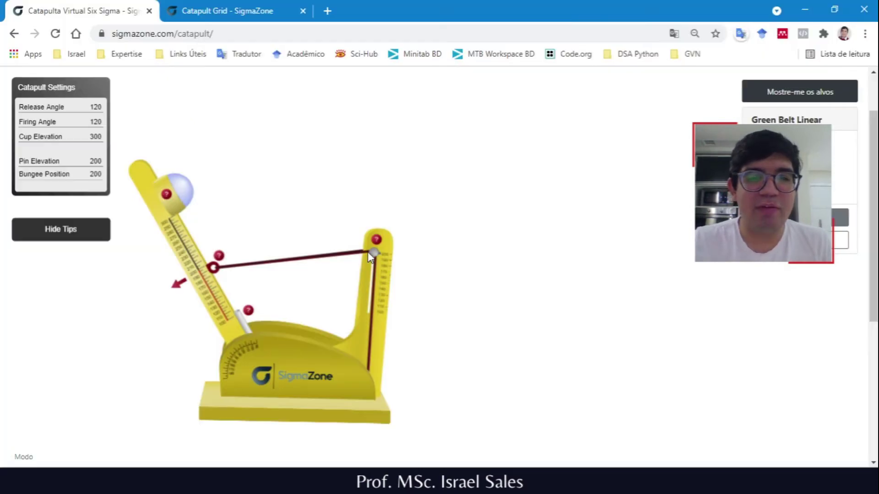
pyautogui.moveTo(180, 192); pyautogui.dragTo(208, 268)
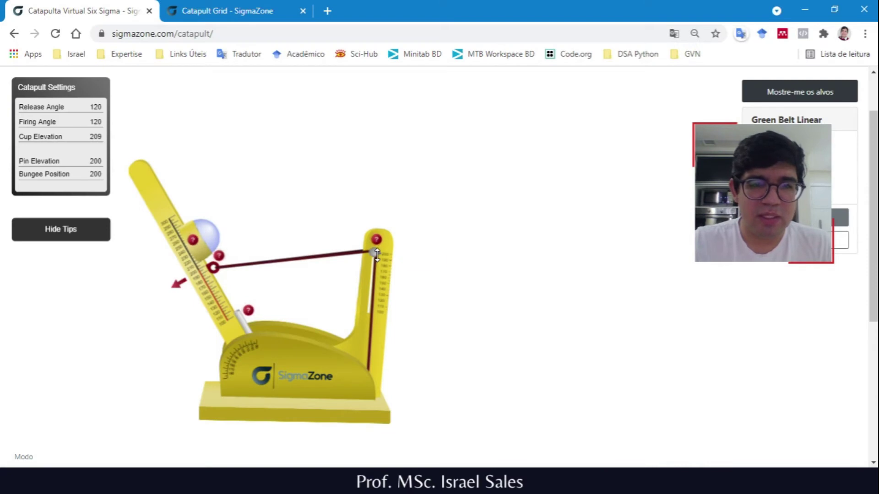
pyautogui.moveTo(376, 255)
pyautogui.moveTo(376, 255); pyautogui.dragTo(369, 305)
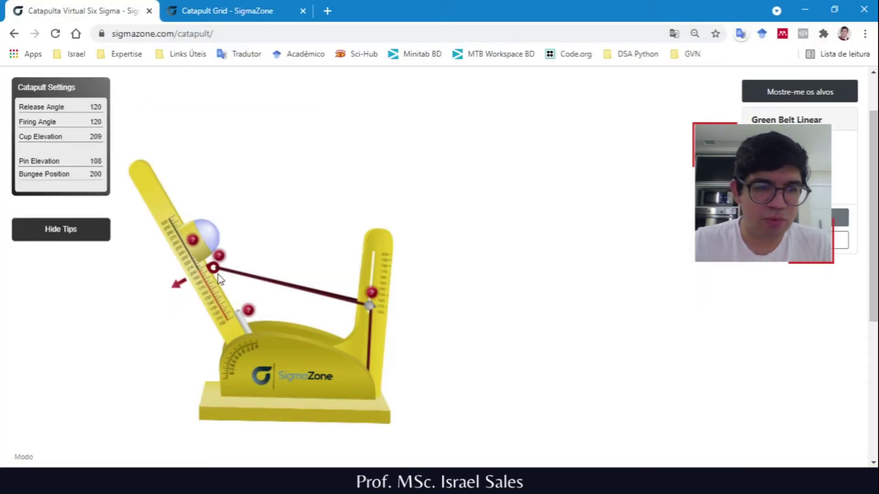
pyautogui.moveTo(217, 273); pyautogui.dragTo(229, 289)
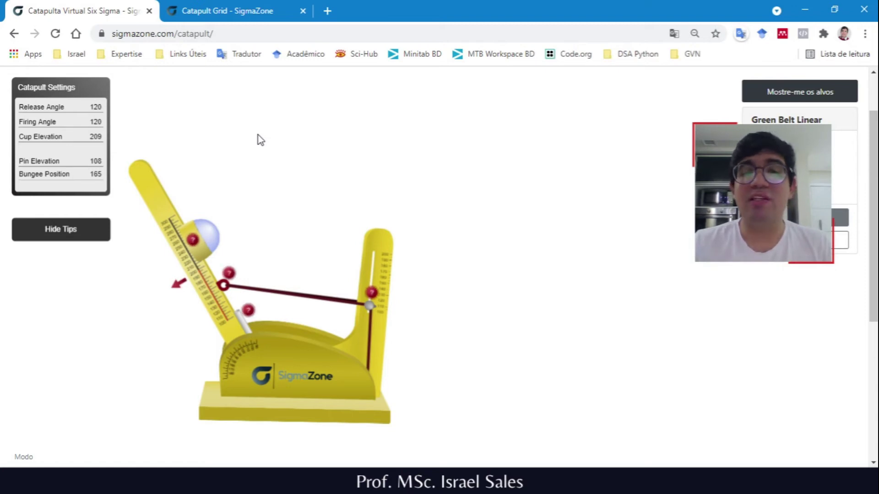
# Step: Compare the catapult settings with the Minitab solution and fire the virtual catapult from a Release Angle of 185
pyautogui.hotkey('alt', 'Tab')
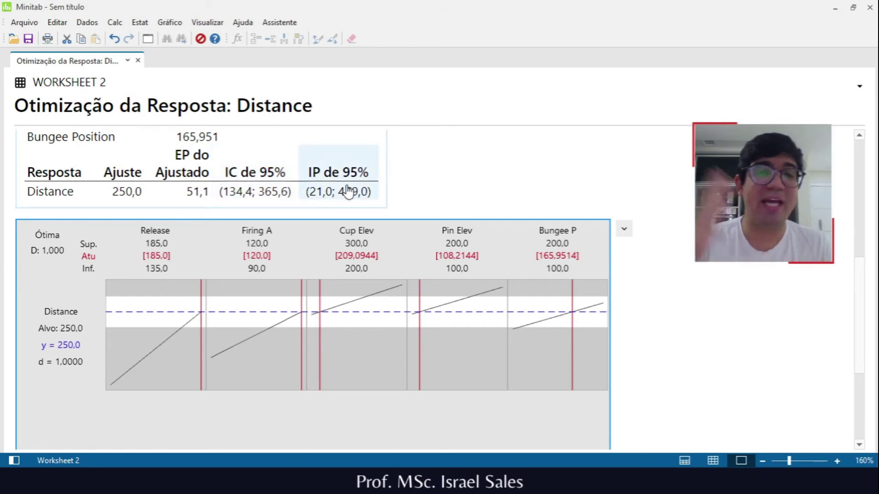
pyautogui.hotkey('alt', 'Tab')
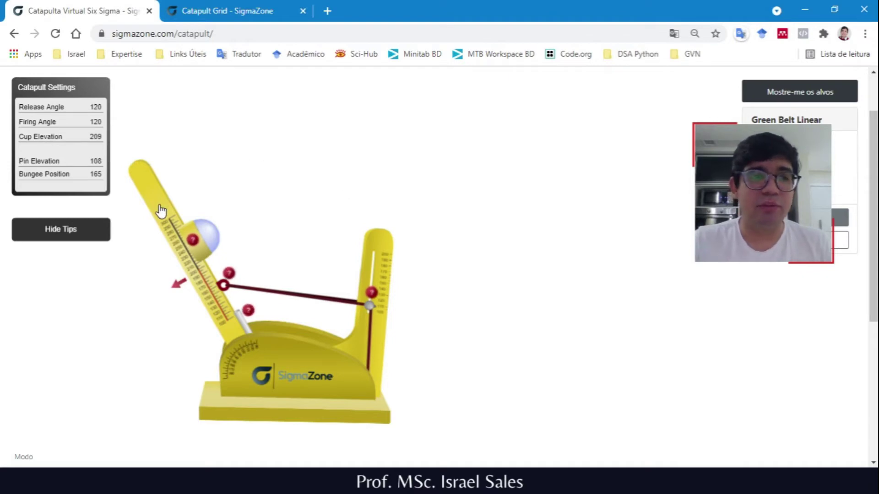
pyautogui.hotkey('alt', 'Tab')
pyautogui.hotkey('alt', 'Tab')
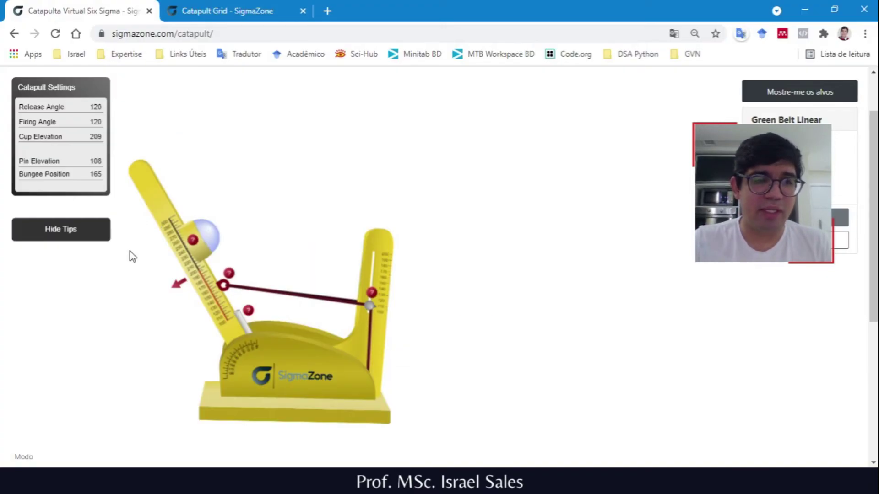
pyautogui.moveTo(148, 204); pyautogui.dragTo(116, 419)
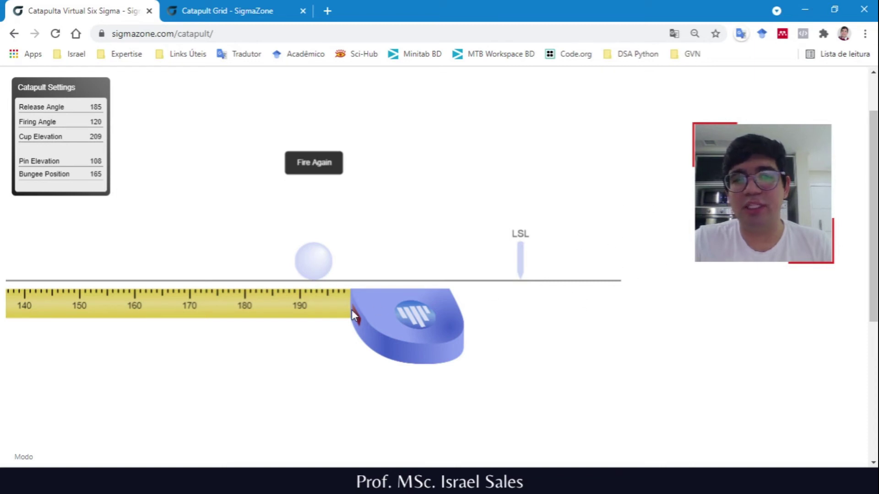
# Step: Check the 95% confidence interval in Minitab, fire the virtual catapult again with the same settings, and return to Minitab
pyautogui.hotkey('alt', 'Tab')
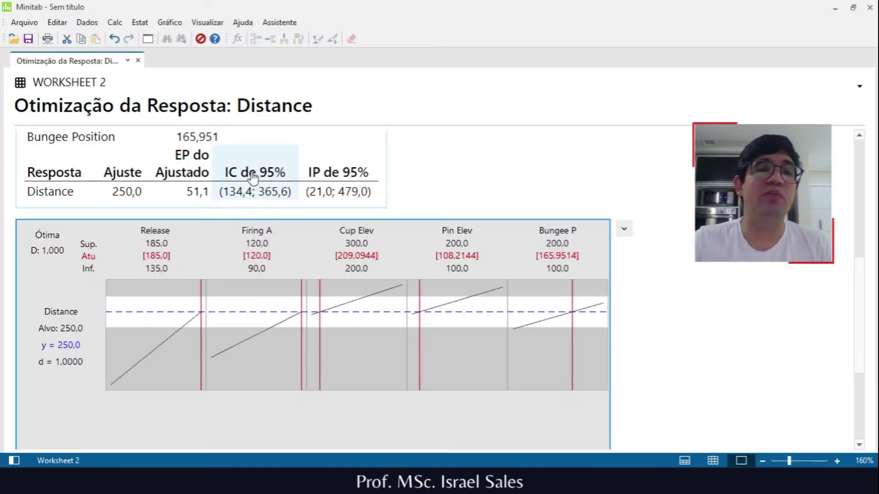
pyautogui.hotkey('alt', 'Tab')
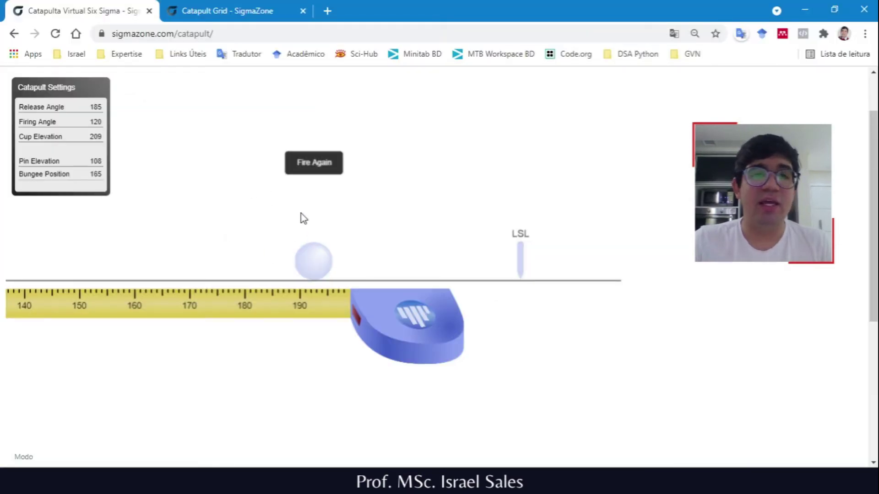
pyautogui.click(315, 170)
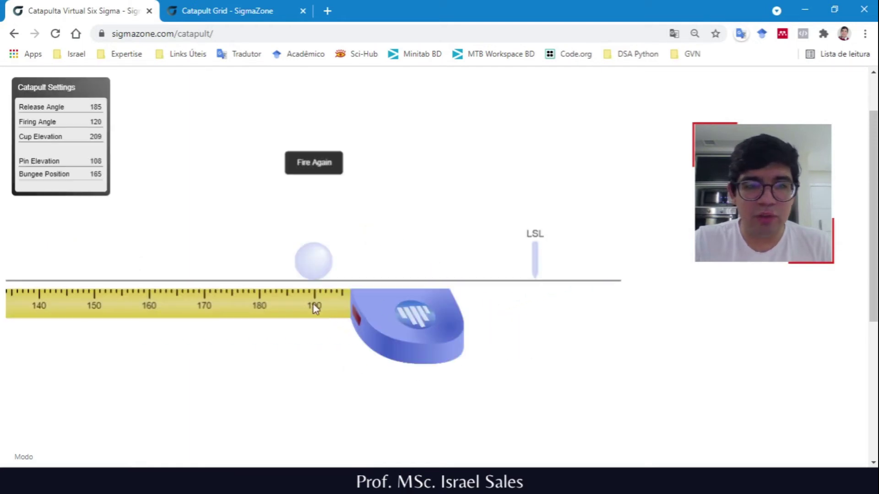
pyautogui.hotkey('alt', 'Tab')
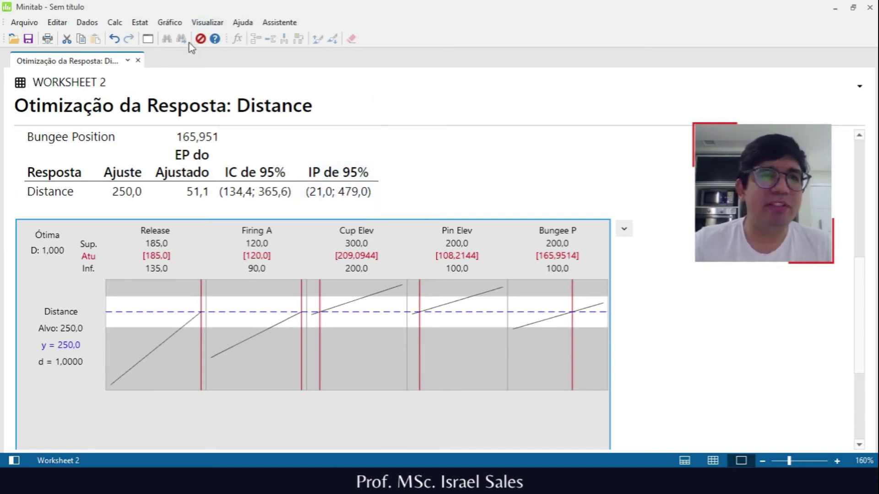
# Step: Start a factorial contour plot of Distance for Release Angle against Firing Angle and move its dialog clear of the optimization results
pyautogui.click(140, 22)
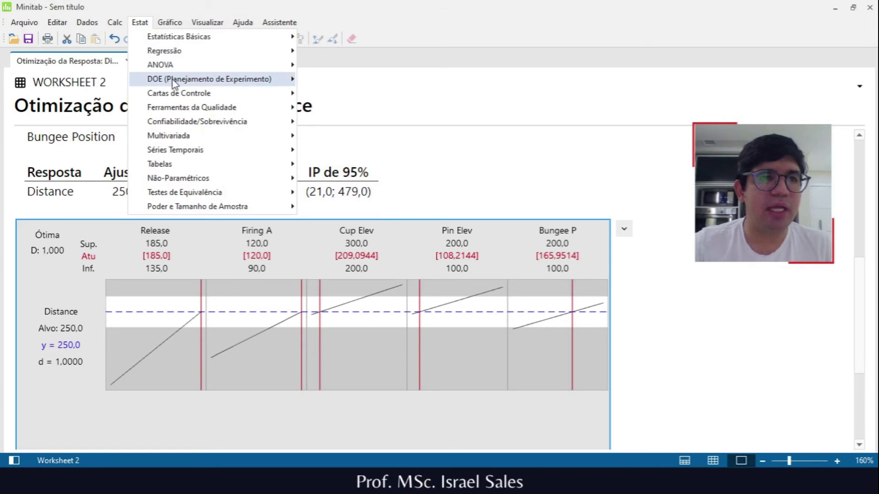
pyautogui.moveTo(203, 80)
pyautogui.moveTo(339, 93)
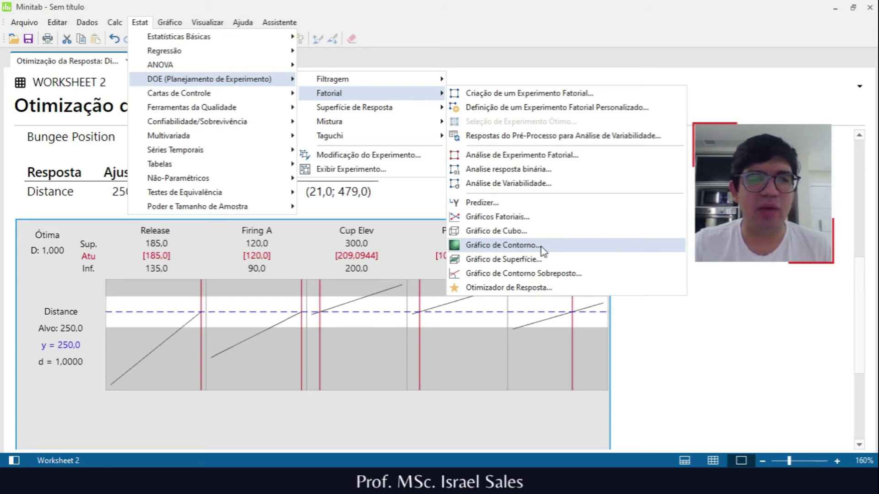
pyautogui.click(512, 249)
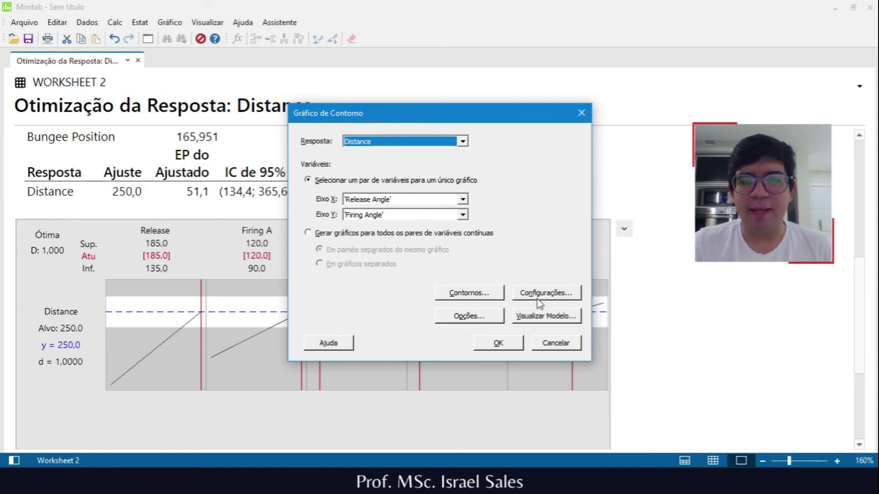
pyautogui.click(491, 316)
pyautogui.click(575, 258)
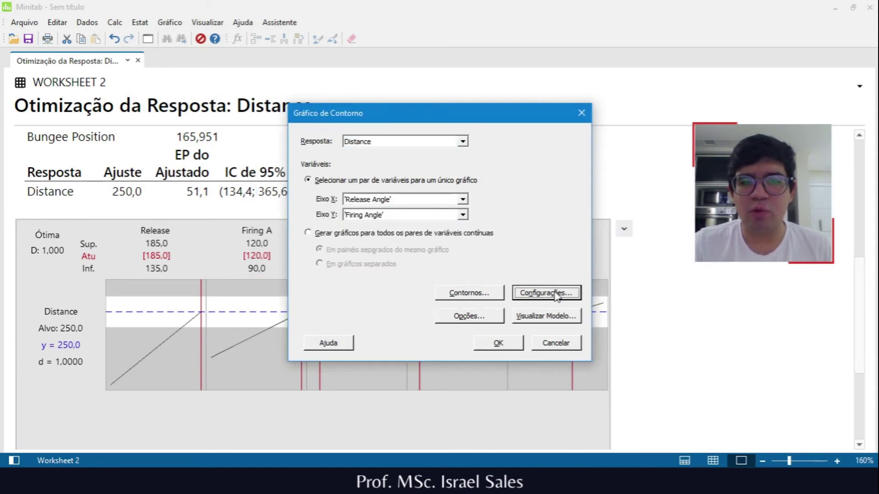
pyautogui.click(555, 293)
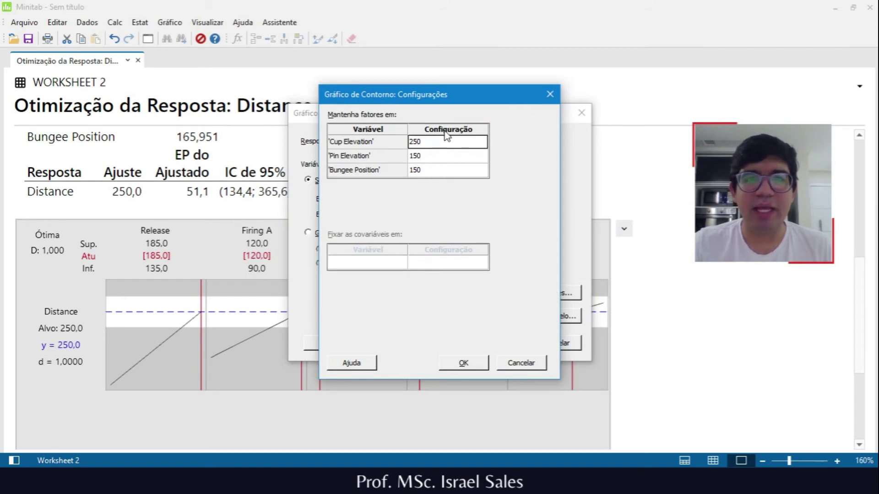
pyautogui.moveTo(455, 95); pyautogui.dragTo(677, 99)
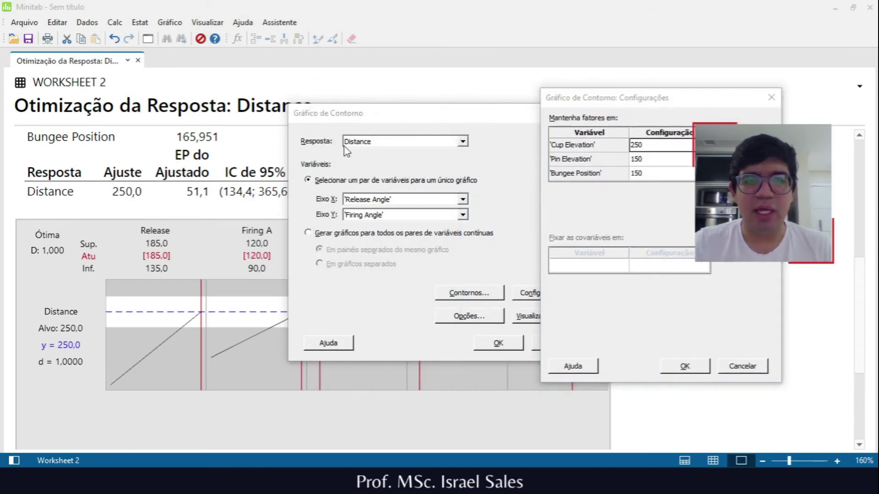
pyautogui.click(742, 367)
pyautogui.moveTo(502, 109); pyautogui.dragTo(792, 196)
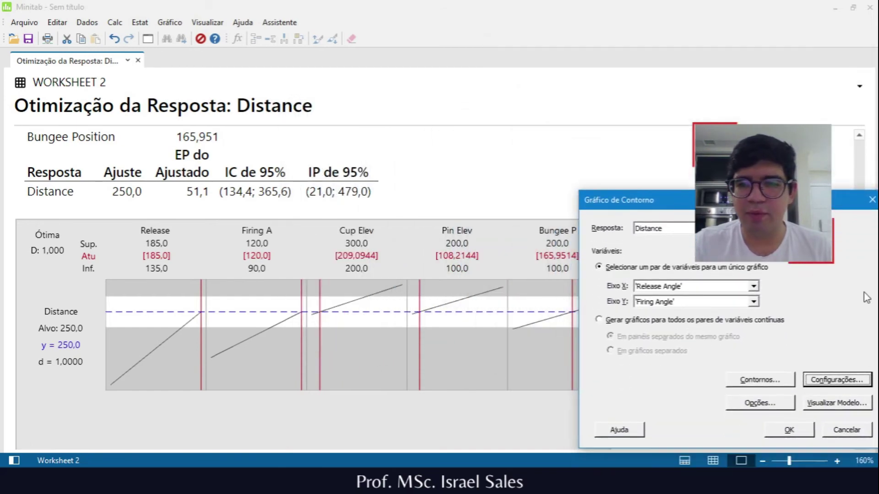
# Step: Hold Cup Elevation at 209,09, Pin Elevation at 108,21 and Bungee Position at 165,95, and generate the Distance contour plot
pyautogui.click(847, 382)
pyautogui.moveTo(664, 170); pyautogui.dragTo(650, 69)
pyautogui.write('250')
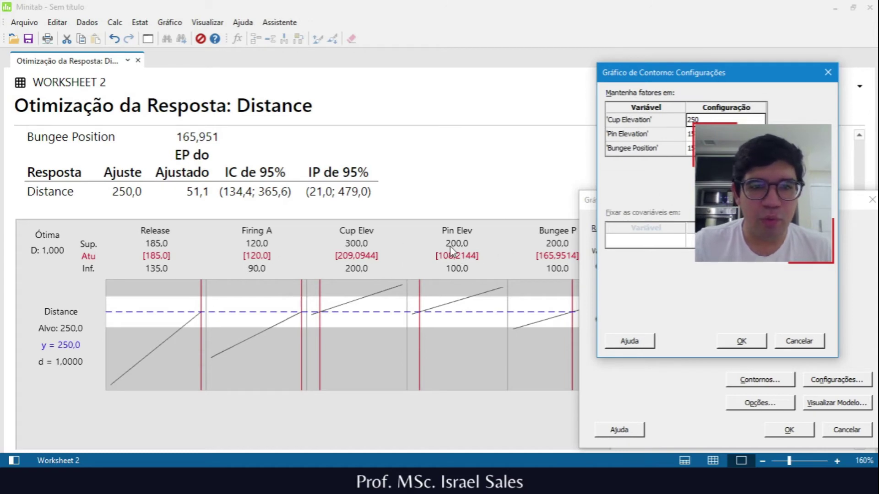
pyautogui.doubleClick(708, 120)
pyautogui.write('209,09')
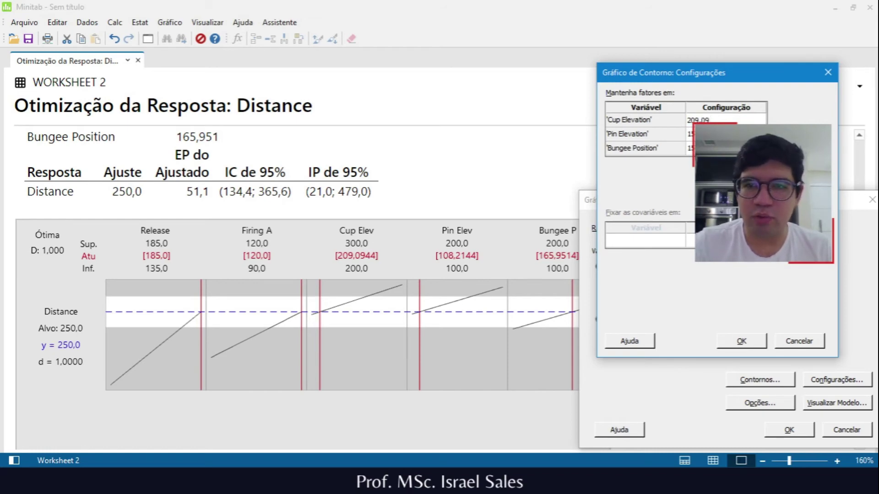
pyautogui.write('1')
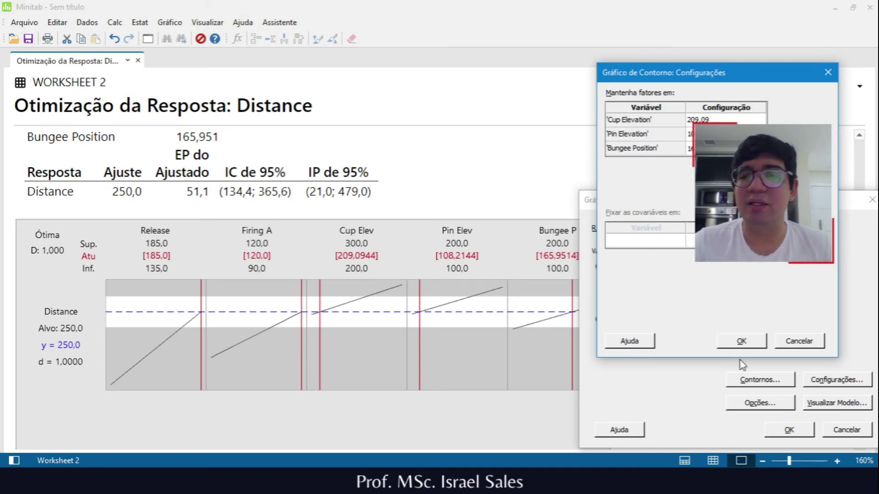
pyautogui.click(741, 341)
pyautogui.click(789, 430)
pyautogui.scroll(-2, 434, 311)
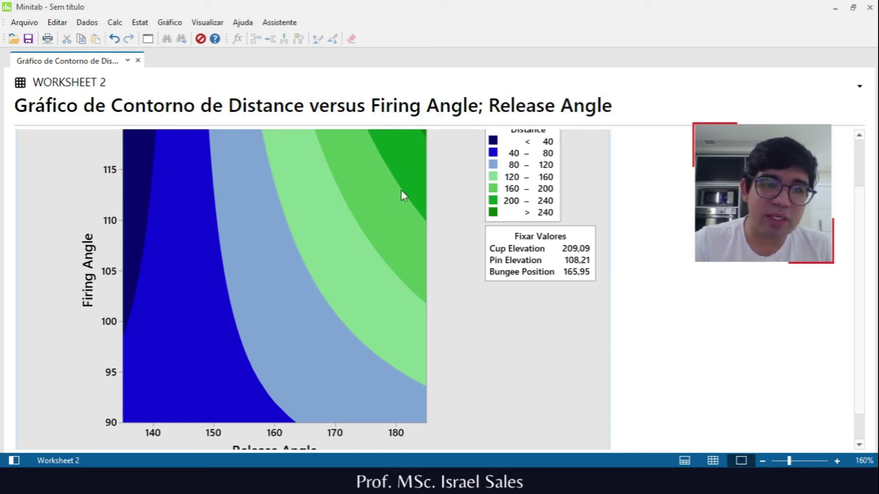
pyautogui.scroll(-1, 307, 371)
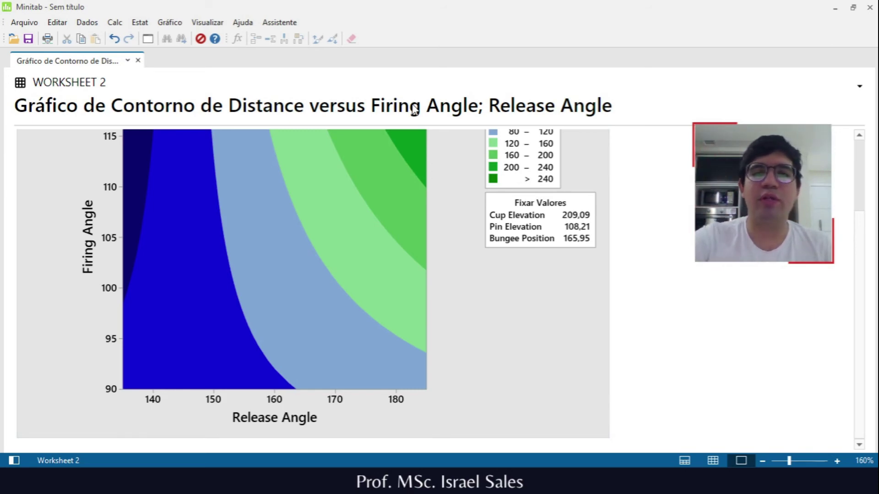
# Step: Generate factorial plots for Distance with all five factors, model terms only, including the main effects and interaction plots
pyautogui.click(139, 23)
pyautogui.moveTo(226, 81)
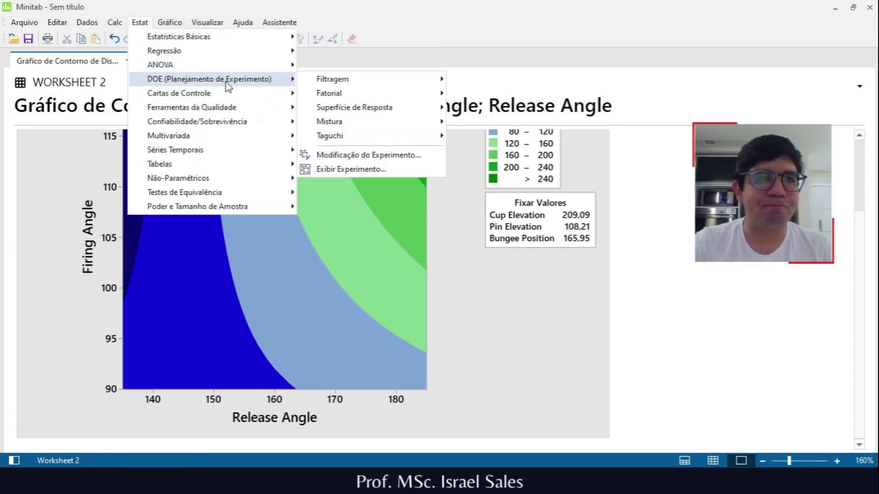
pyautogui.moveTo(330, 93)
pyautogui.click(537, 225)
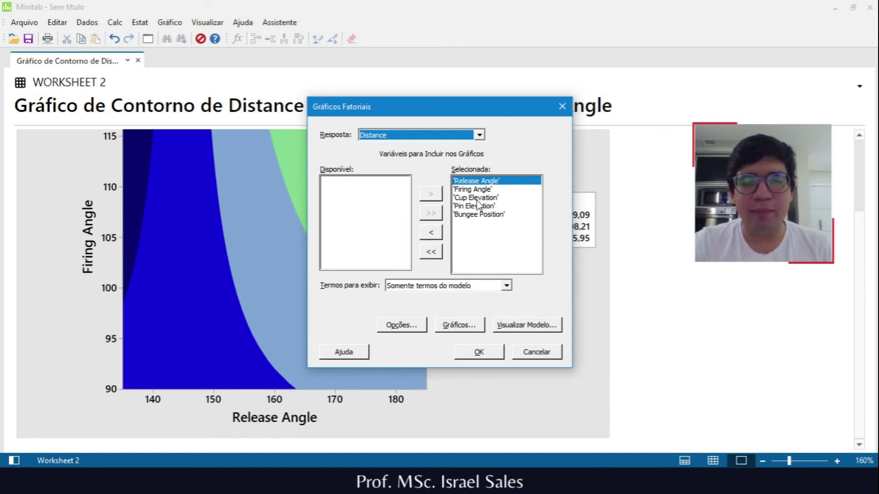
pyautogui.click(468, 327)
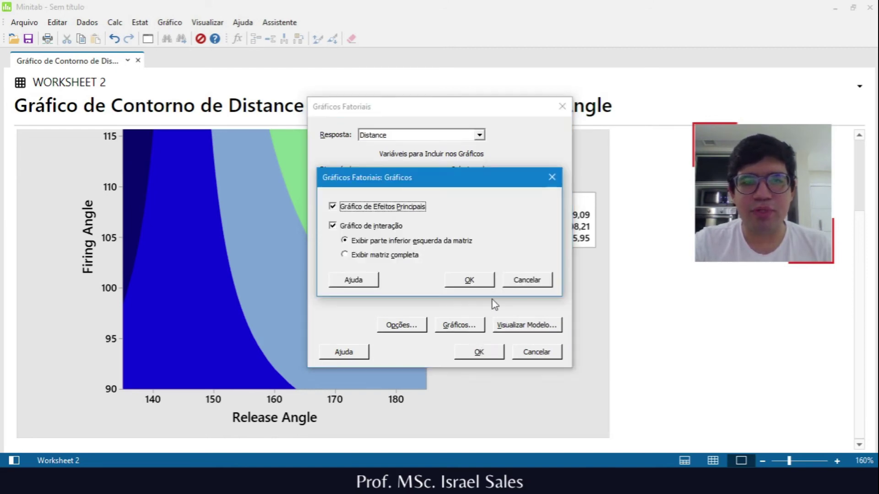
pyautogui.click(508, 280)
pyautogui.click(481, 353)
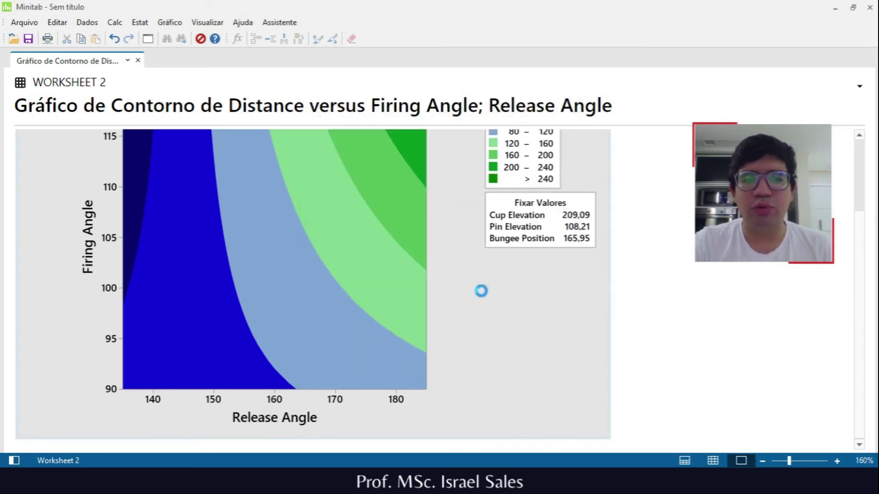
# Step: Examine the factorial plots for Distance, focusing on the interaction between Release Angle and Firing Angle
pyautogui.scroll(-6, 394, 204)
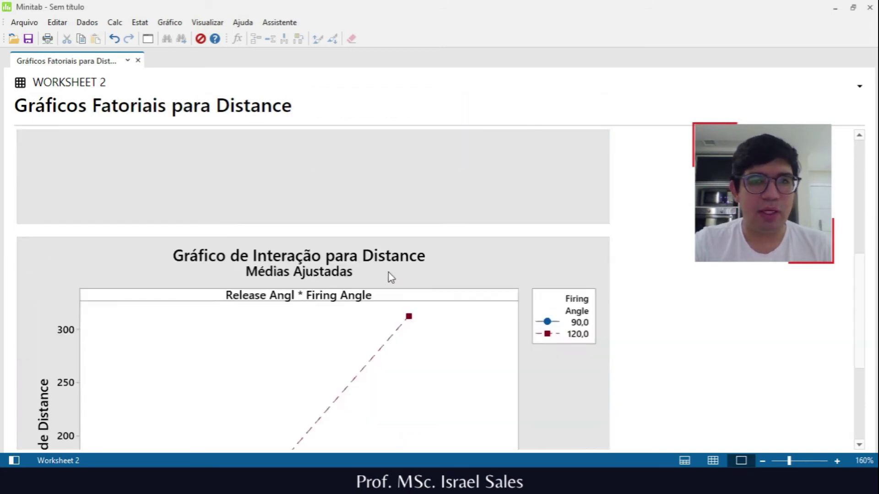
pyautogui.scroll(2, 388, 276)
pyautogui.scroll(-6, 389, 276)
pyautogui.scroll(2, 391, 277)
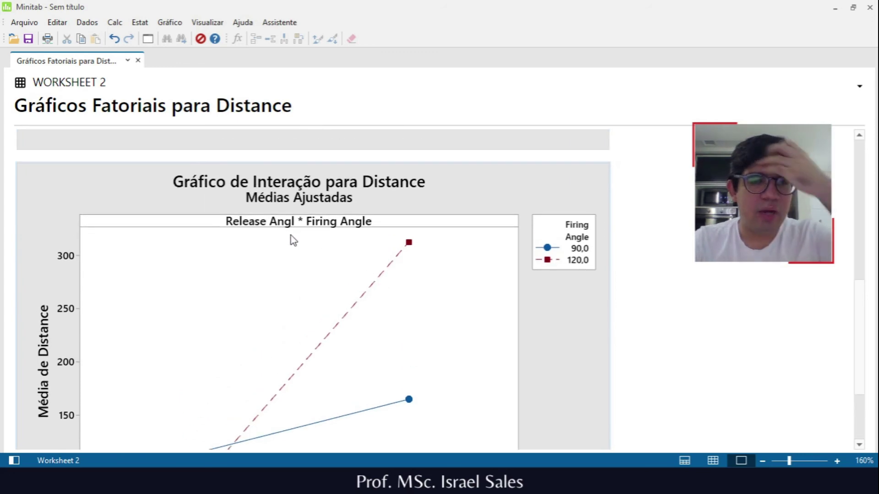
pyautogui.scroll(-6, 359, 245)
pyautogui.scroll(6, 369, 249)
pyautogui.scroll(-3, 387, 255)
pyautogui.scroll(-3, 419, 302)
pyautogui.scroll(3, 378, 317)
pyautogui.scroll(-2, 365, 328)
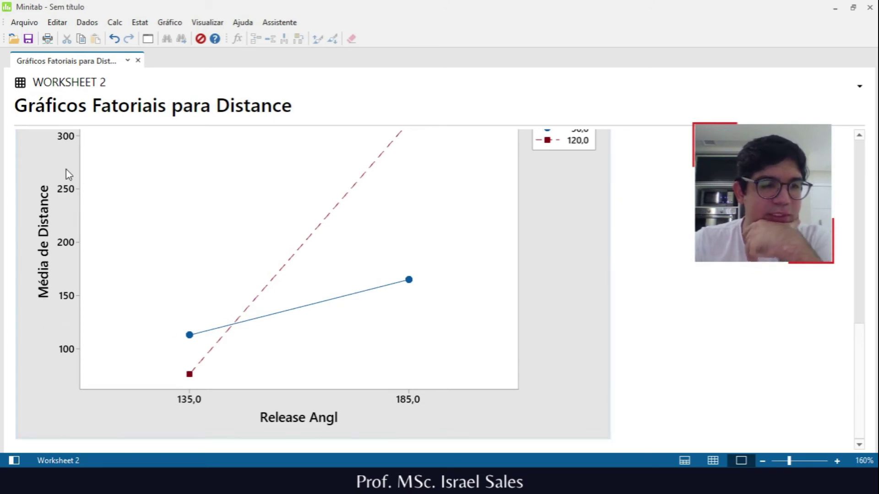
# Step: Examine the Release Angle by Firing Angle interaction plot, comparing how Distance responds at Firing Angle 90 and 120
pyautogui.scroll(2, 69, 211)
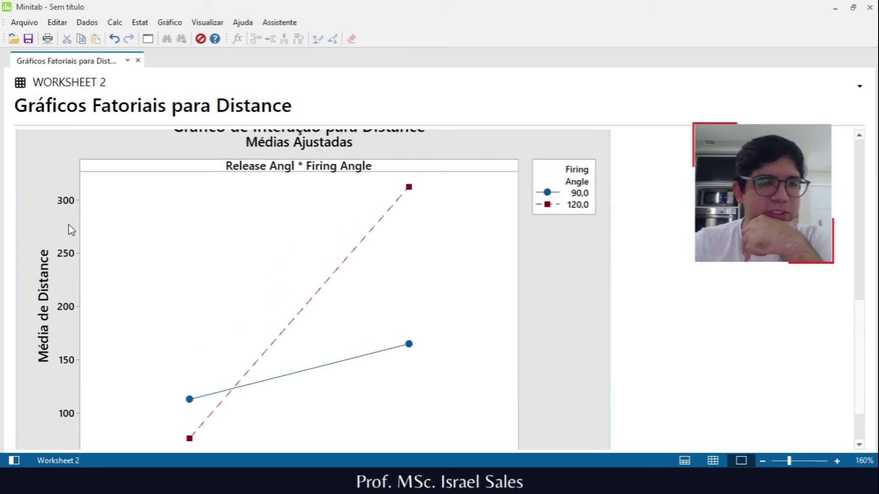
pyautogui.scroll(-2, 68, 225)
pyautogui.click(89, 197)
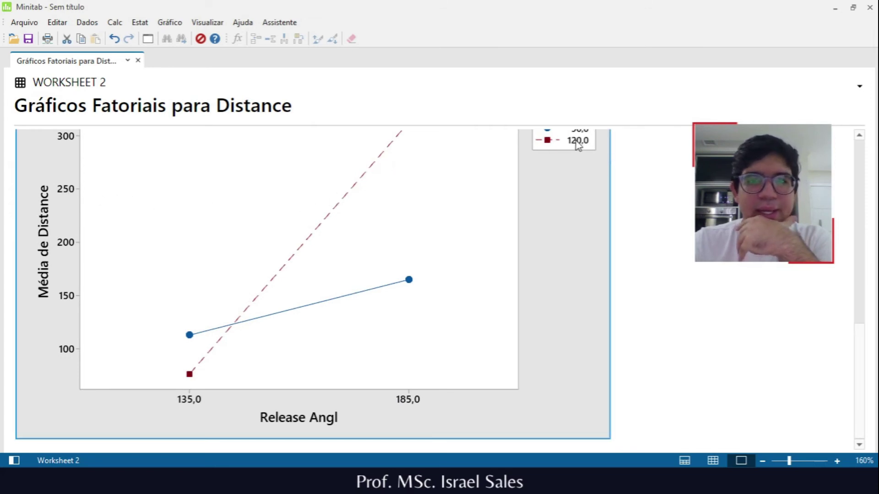
pyautogui.scroll(1, 575, 172)
pyautogui.scroll(-1, 580, 212)
pyautogui.scroll(1, 568, 215)
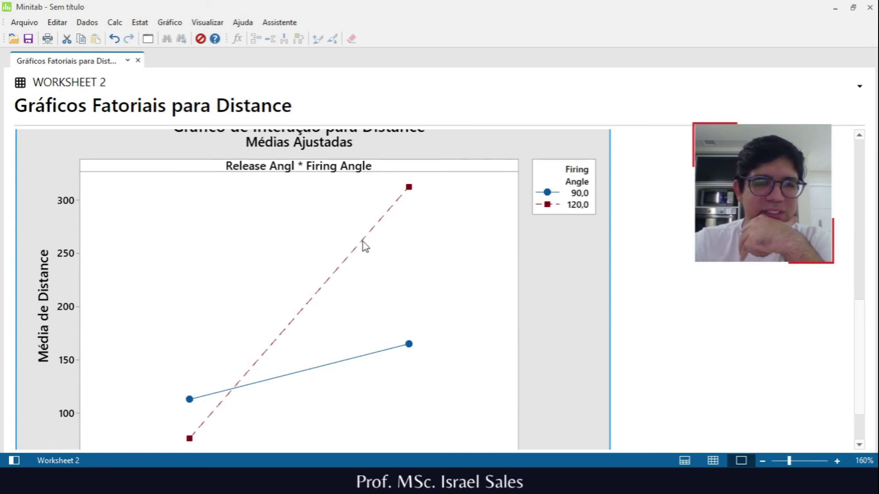
pyautogui.scroll(-2, 361, 247)
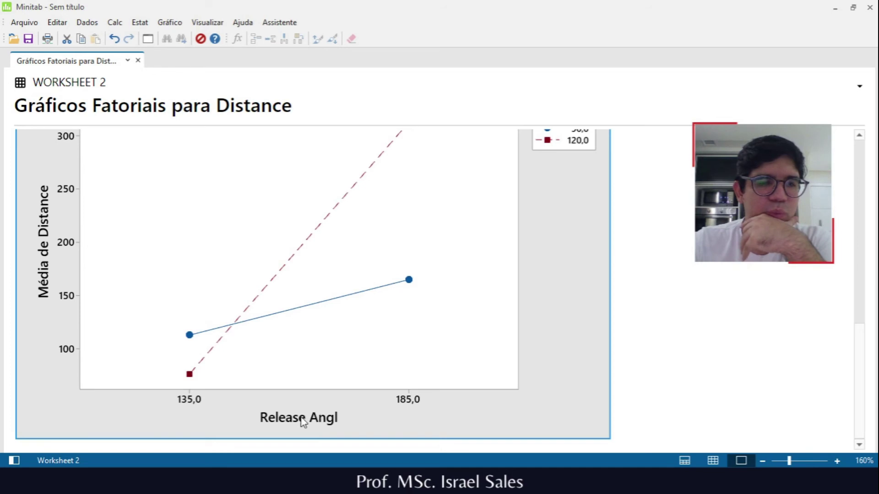
pyautogui.scroll(2, 267, 276)
pyautogui.scroll(-1, 397, 284)
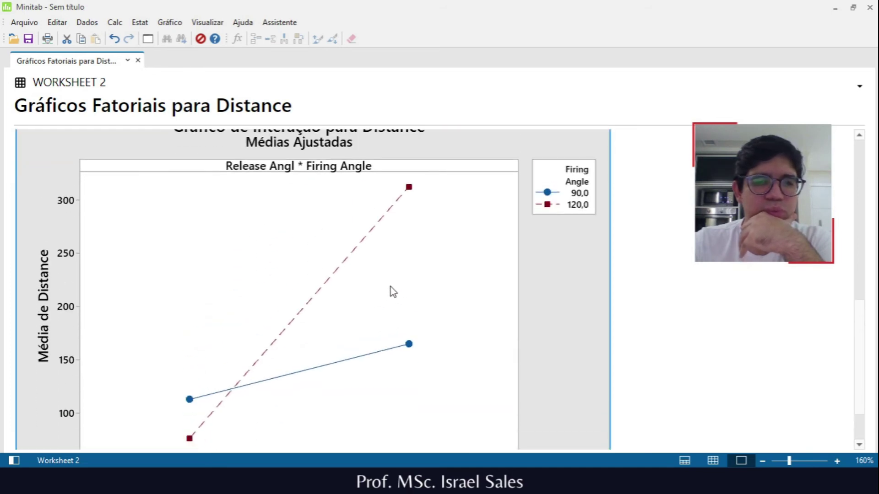
pyautogui.scroll(-2, 394, 297)
pyautogui.scroll(2, 394, 426)
pyautogui.scroll(-2, 403, 440)
pyautogui.scroll(2, 377, 195)
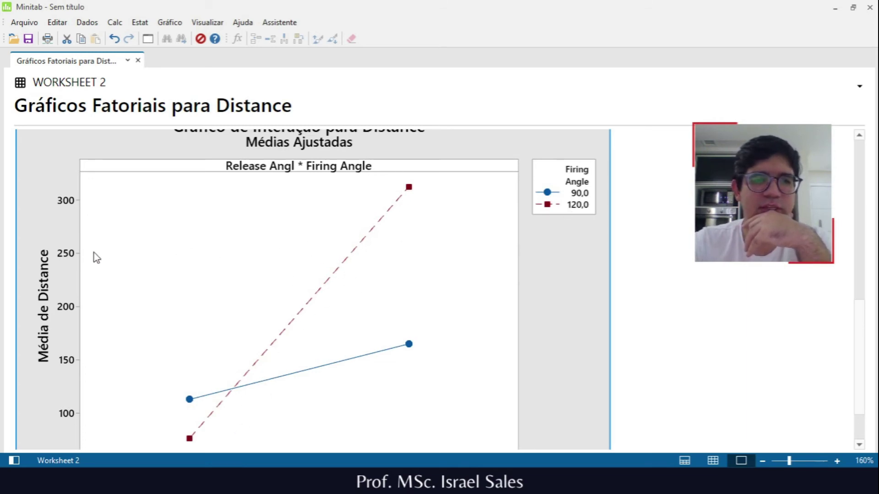
pyautogui.scroll(-3, 337, 261)
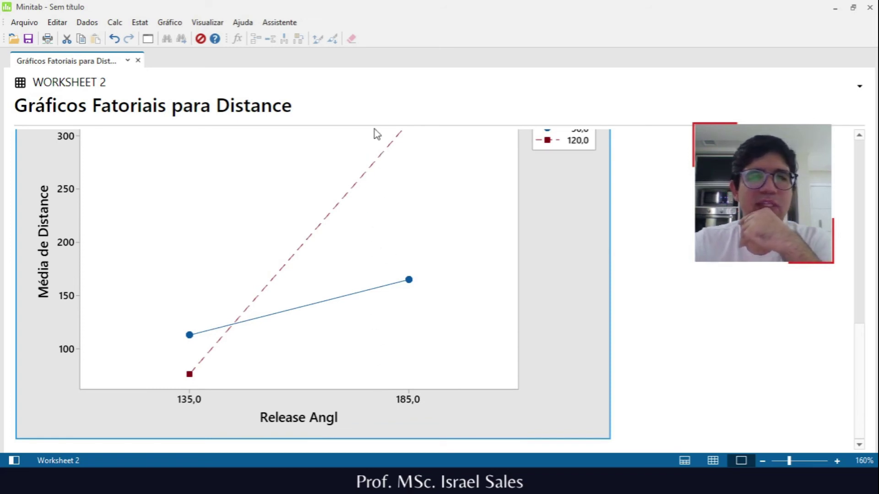
pyautogui.scroll(3, 374, 173)
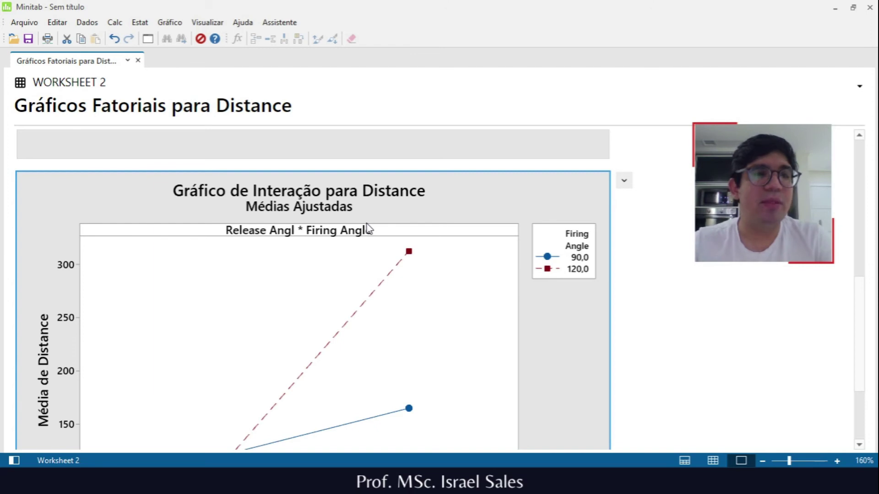
# Step: Start a new two-level factorial design with five factors and choose the full factorial with 32 base runs
pyautogui.click(141, 26)
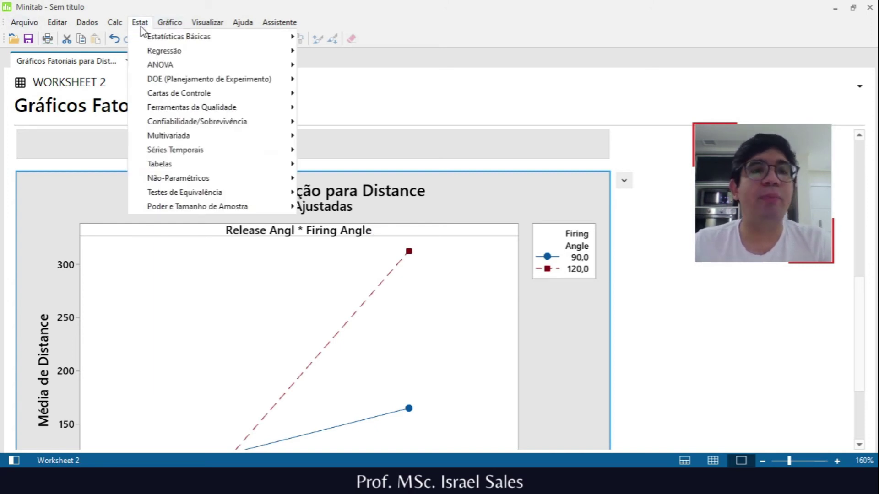
pyautogui.moveTo(214, 83)
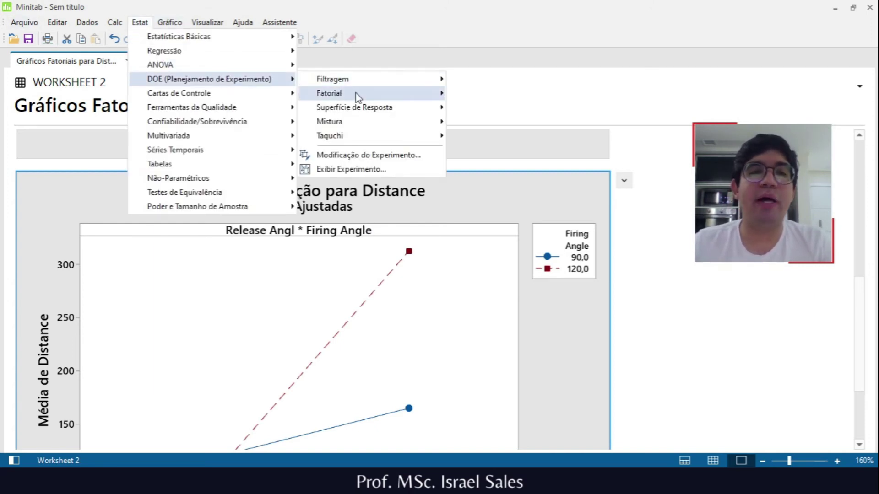
pyautogui.moveTo(359, 96)
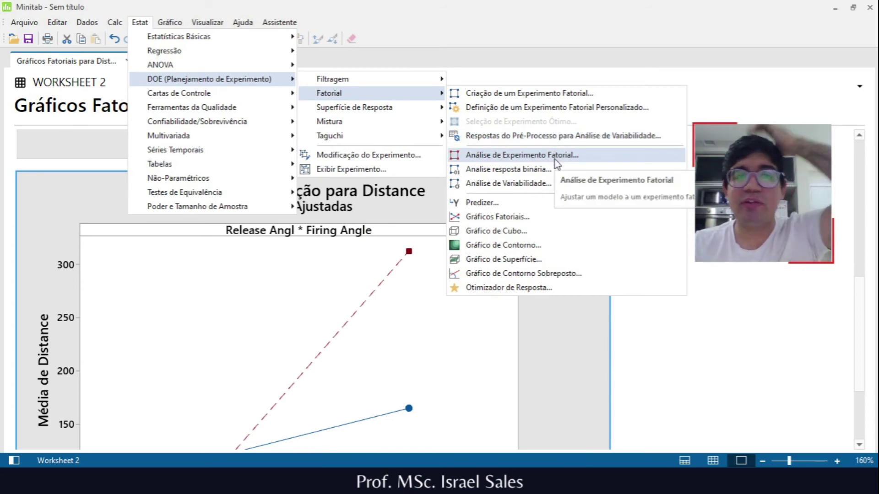
pyautogui.click(555, 94)
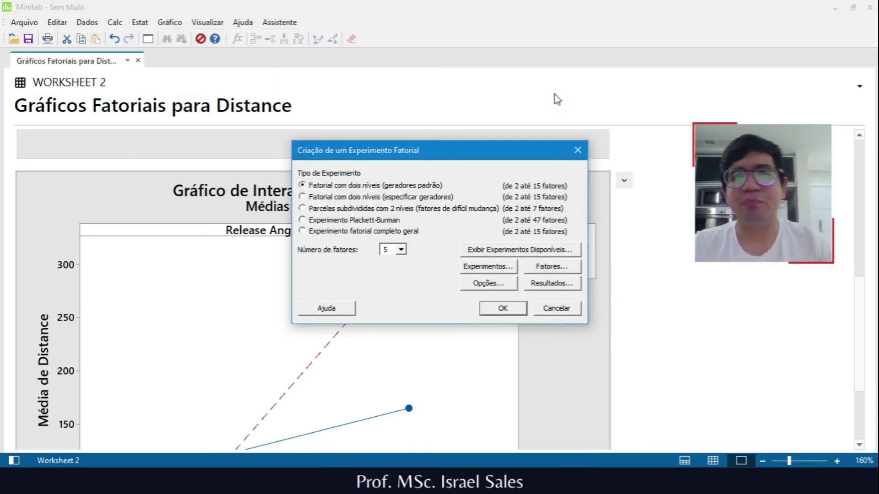
pyautogui.click(509, 271)
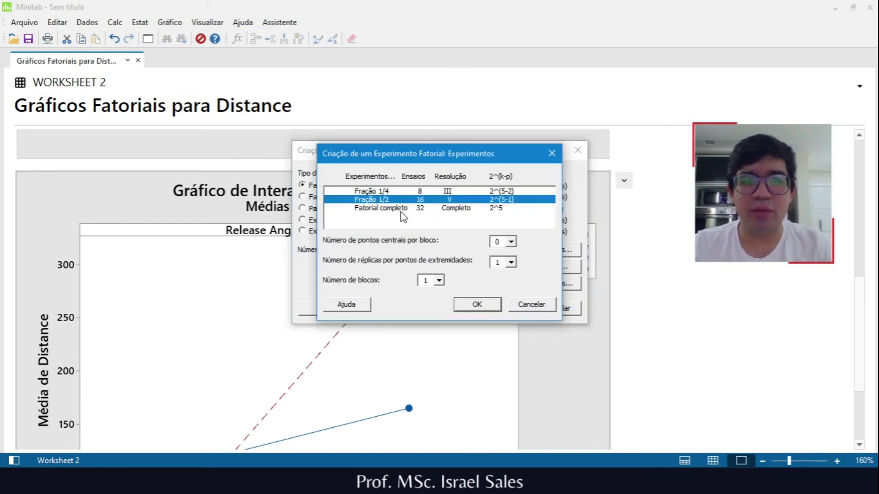
pyautogui.click(386, 209)
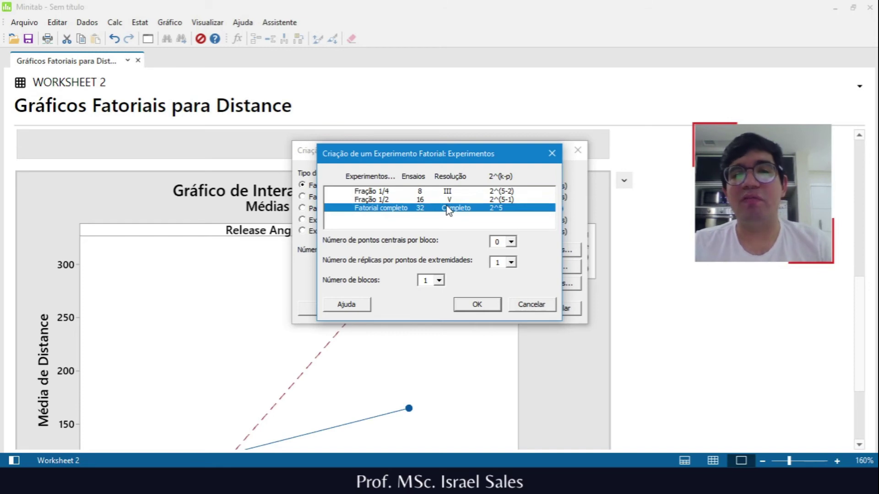
# Step: Set 3 center points per block and 2 replicates for corner points in the full factorial design
pyautogui.click(512, 263)
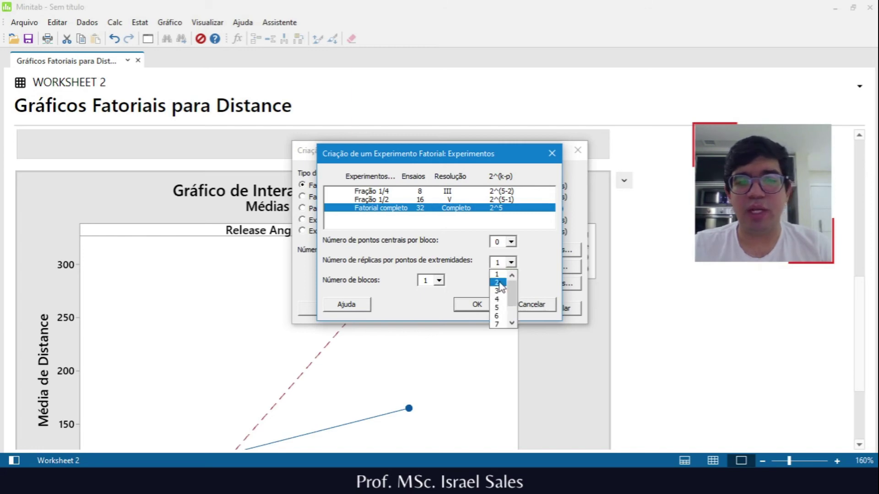
pyautogui.click(498, 283)
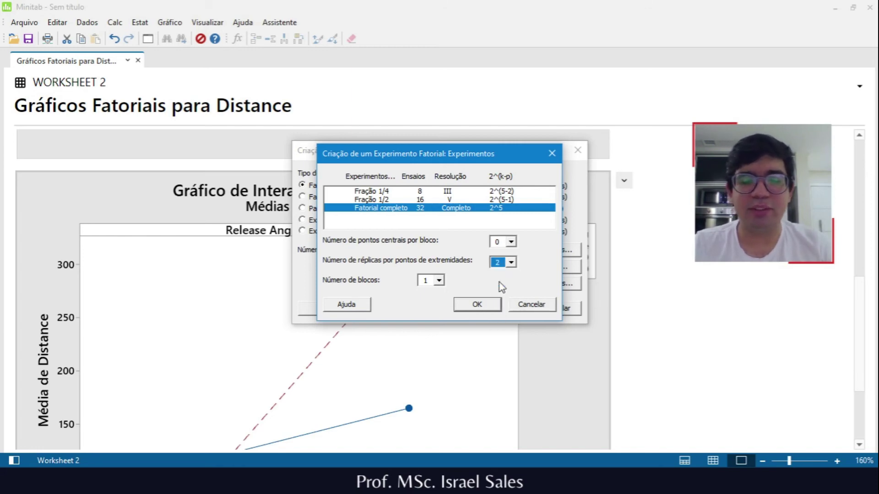
pyautogui.click(511, 243)
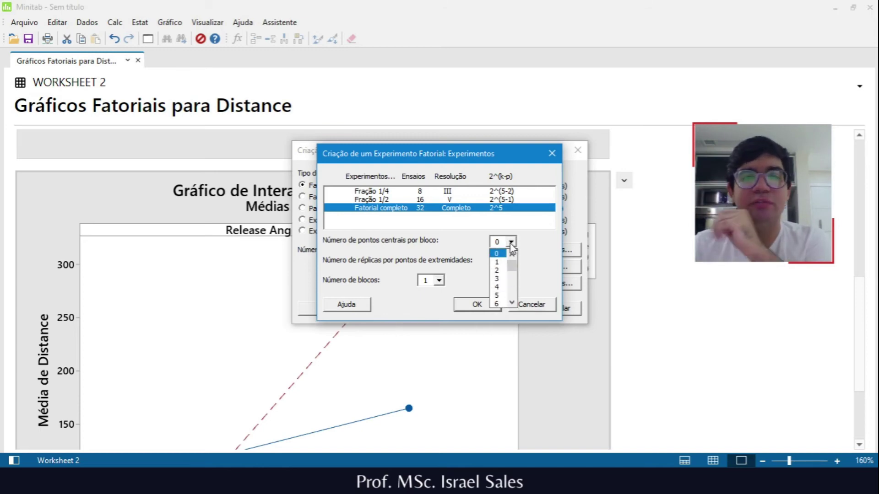
pyautogui.click(499, 279)
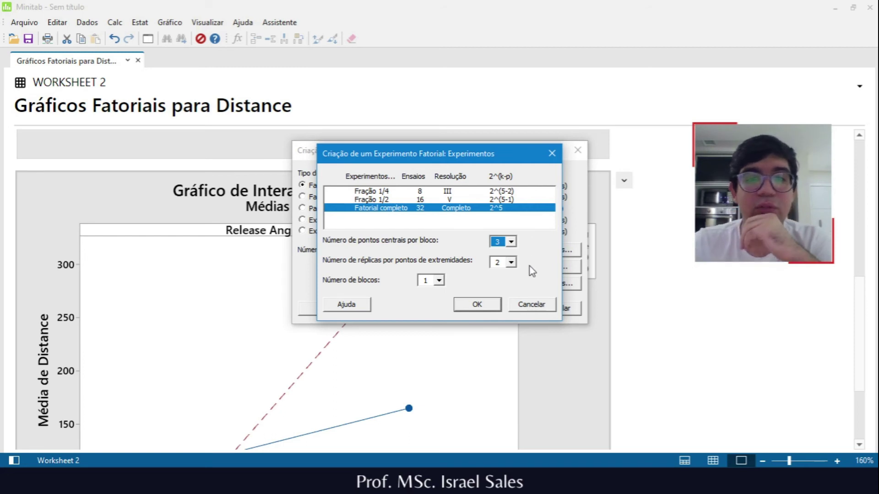
pyautogui.click(511, 262)
pyautogui.click(502, 286)
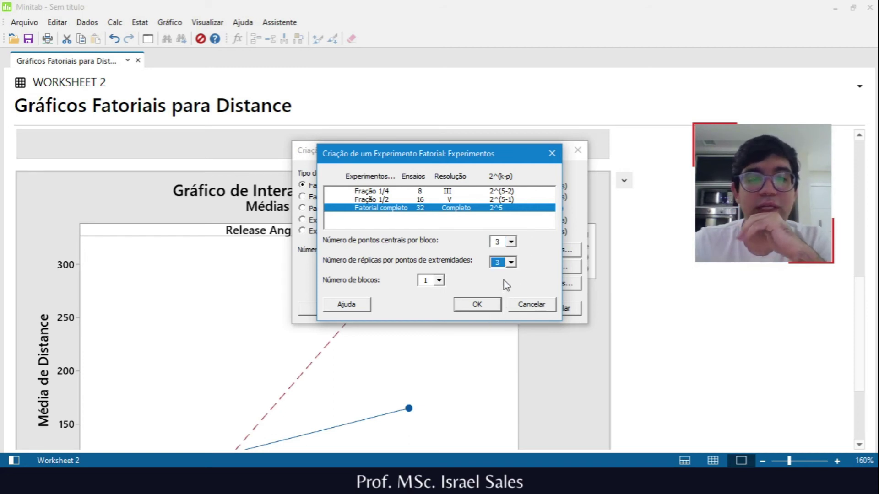
pyautogui.click(511, 262)
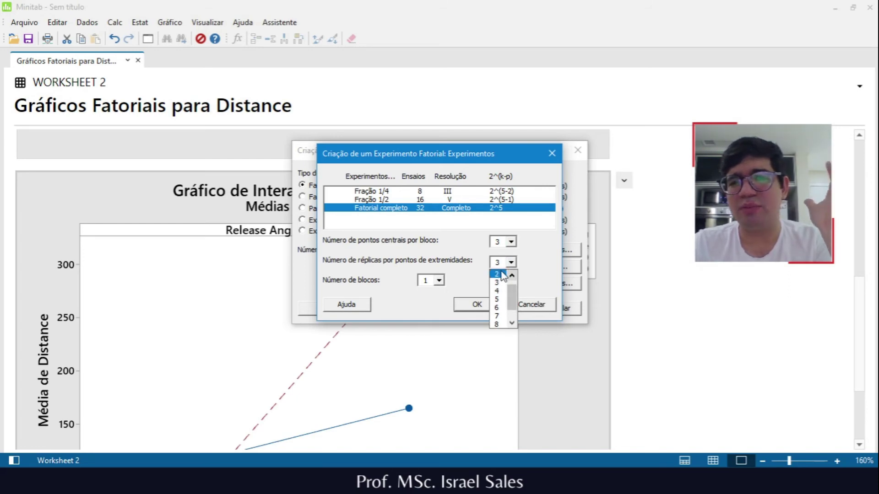
pyautogui.click(503, 275)
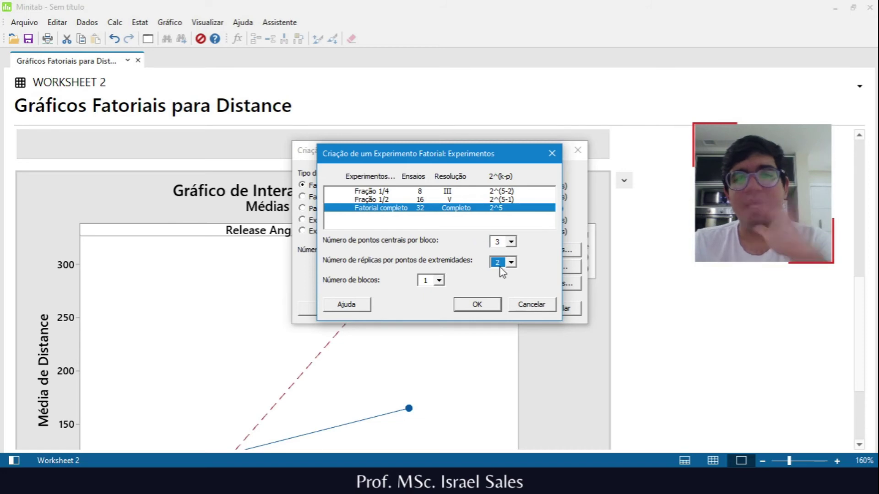
pyautogui.click(486, 310)
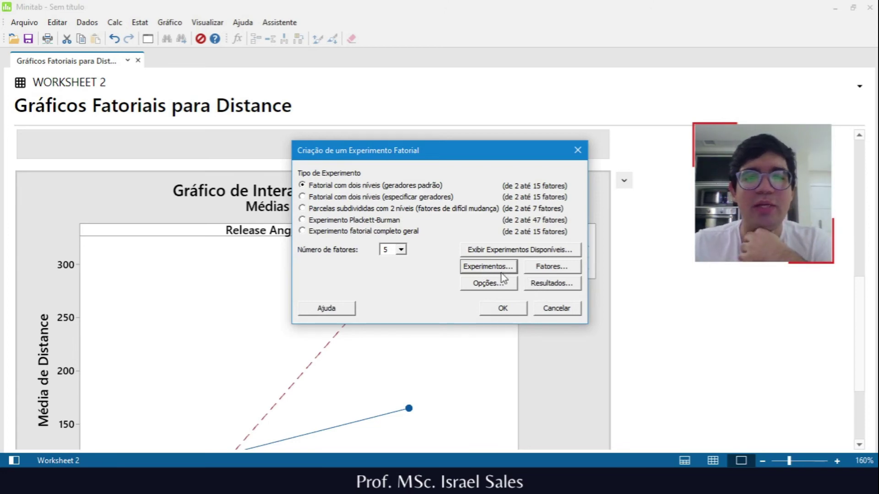
# Step: Set the high level of Firing Angle to 130 and the low level of Release Angle to 145
pyautogui.click(548, 267)
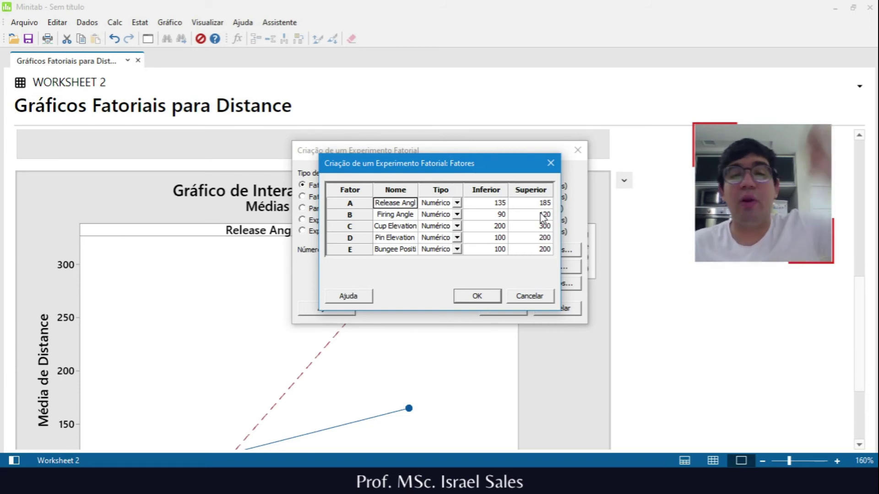
pyautogui.click(544, 215)
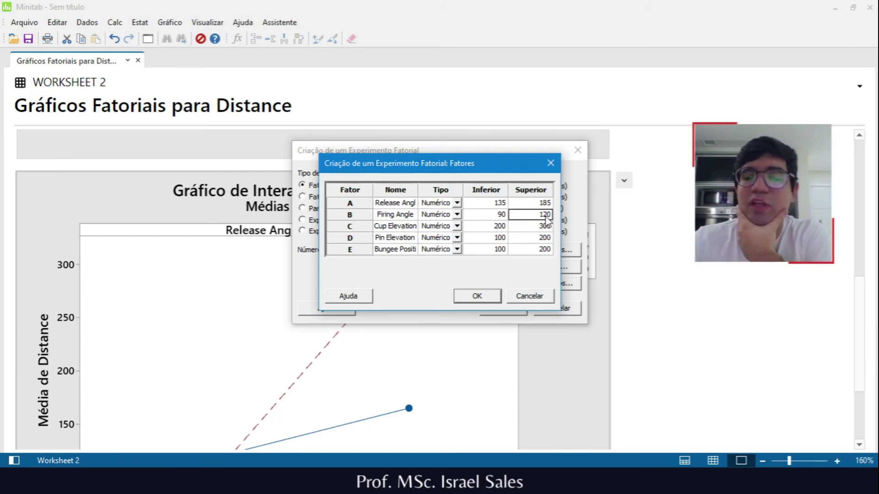
pyautogui.write('130')
pyautogui.click(500, 204)
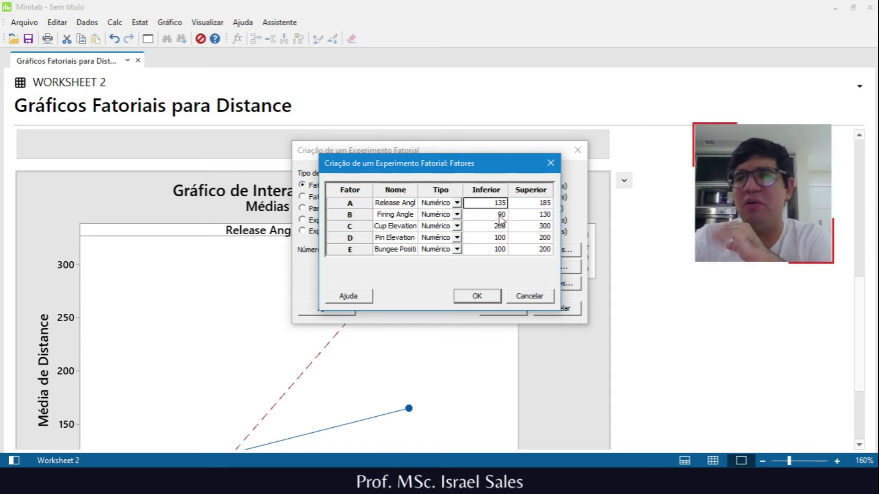
pyautogui.click(502, 203)
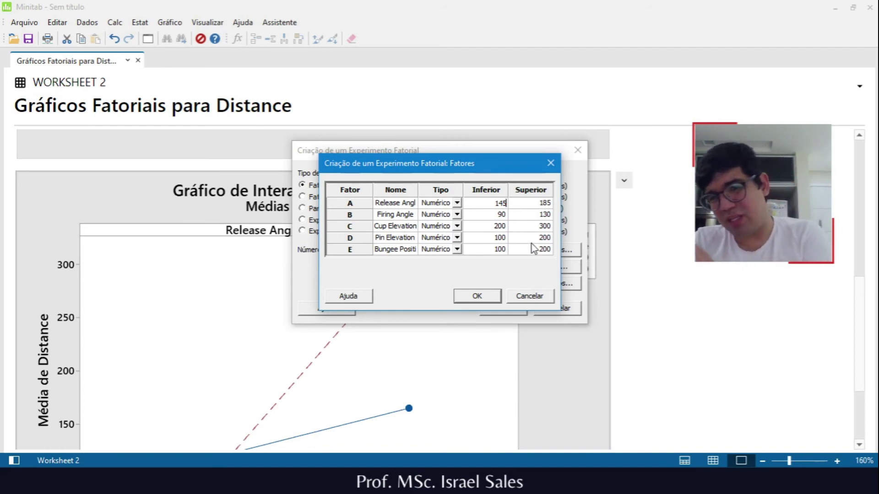
pyautogui.click(487, 297)
# Step: Review the design's options and its center point and replicate settings, and generate the full factorial experiment in a new worksheet
pyautogui.click(501, 285)
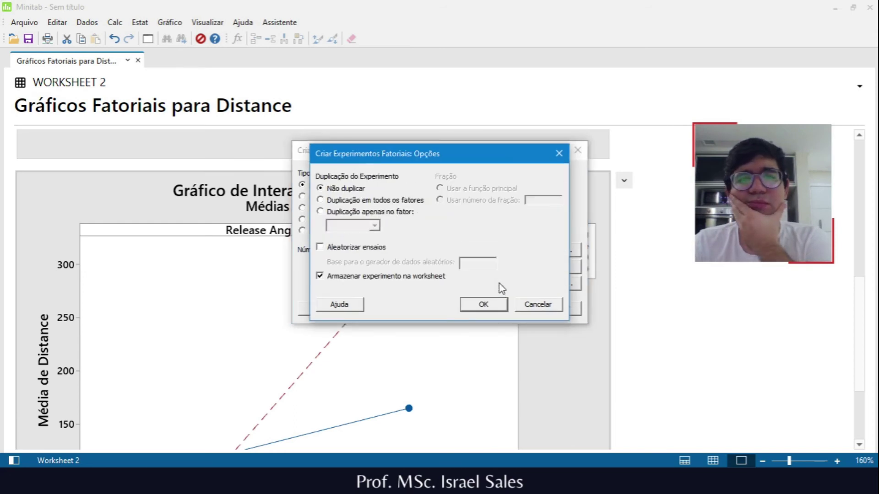
pyautogui.click(499, 304)
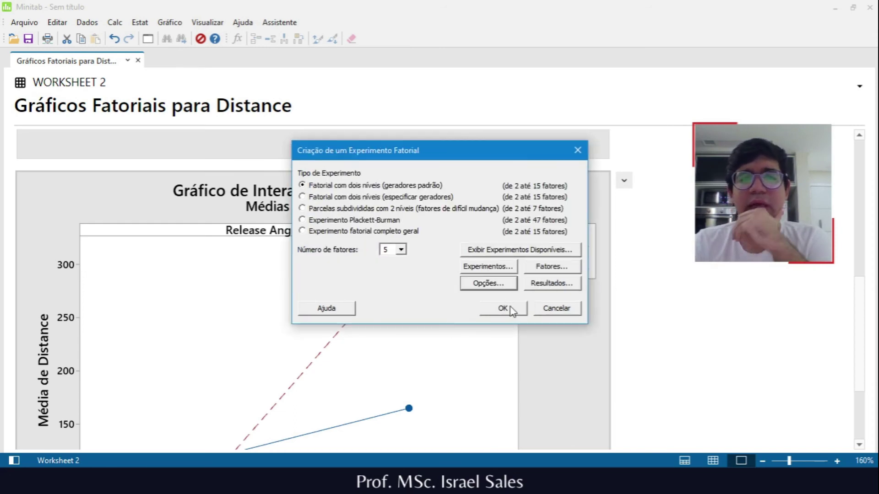
pyautogui.click(496, 267)
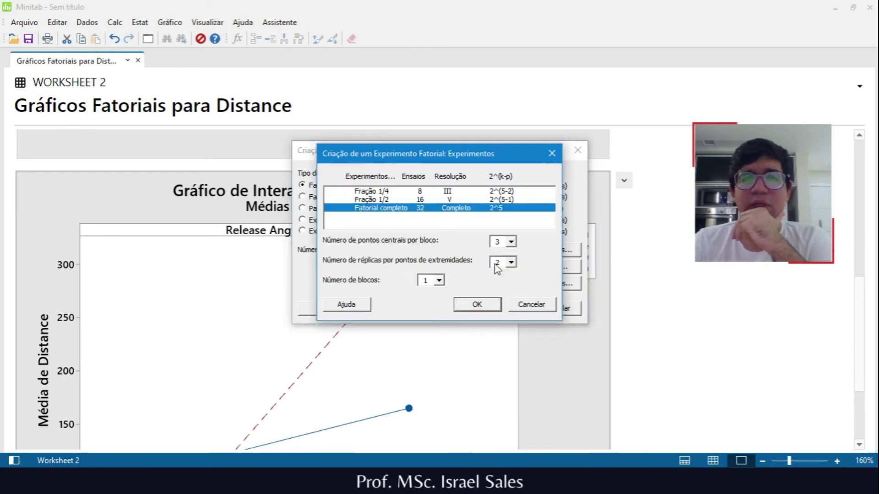
pyautogui.click(477, 304)
pyautogui.click(498, 309)
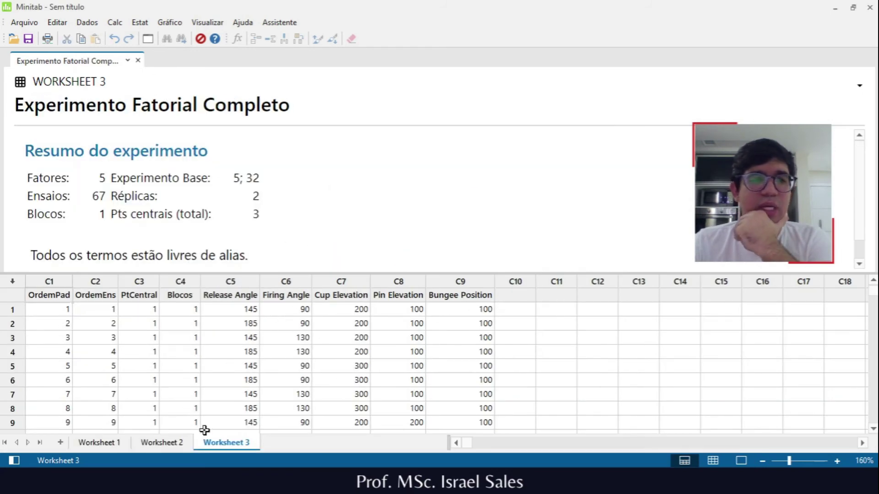
# Step: Look through the runs of the new design and name the empty column C10 Distance
pyautogui.scroll(-19, 316, 377)
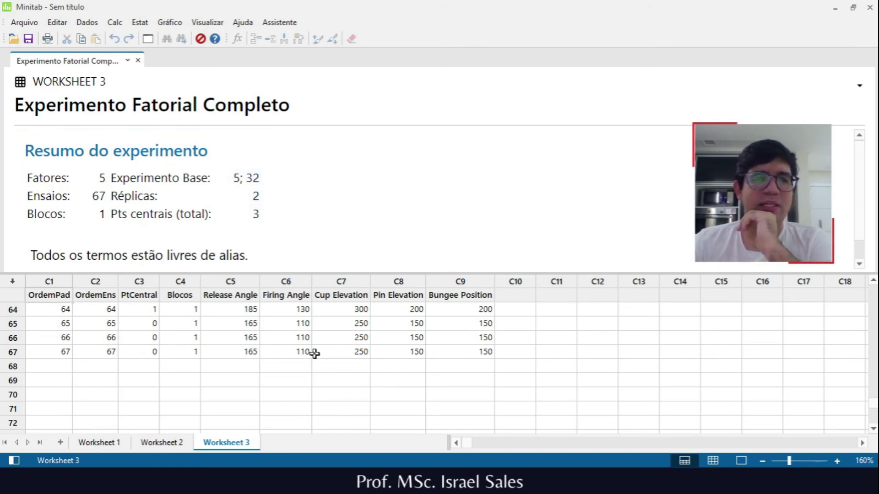
pyautogui.scroll(20, 357, 365)
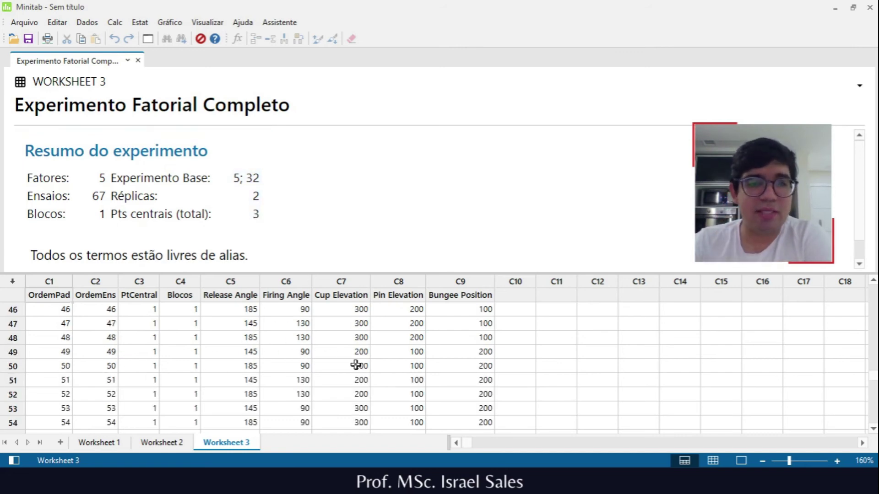
pyautogui.click(514, 296)
pyautogui.write('D')
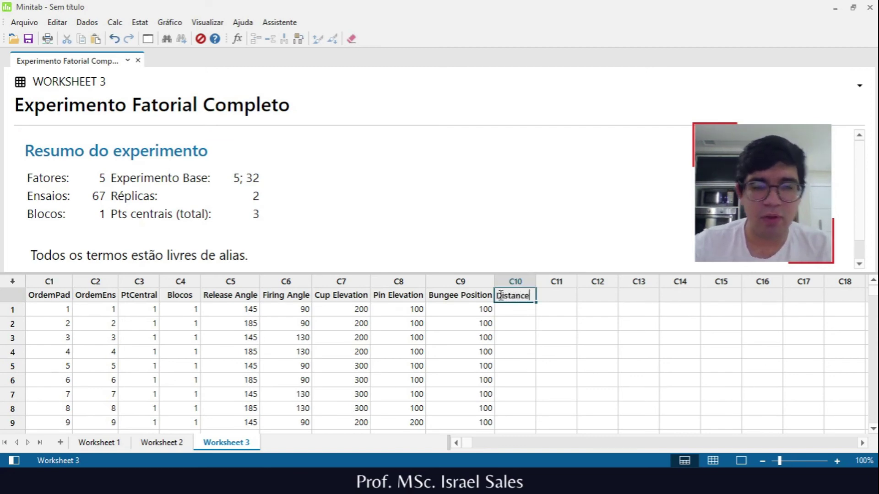
pyautogui.write('istance')
pyautogui.click(526, 338)
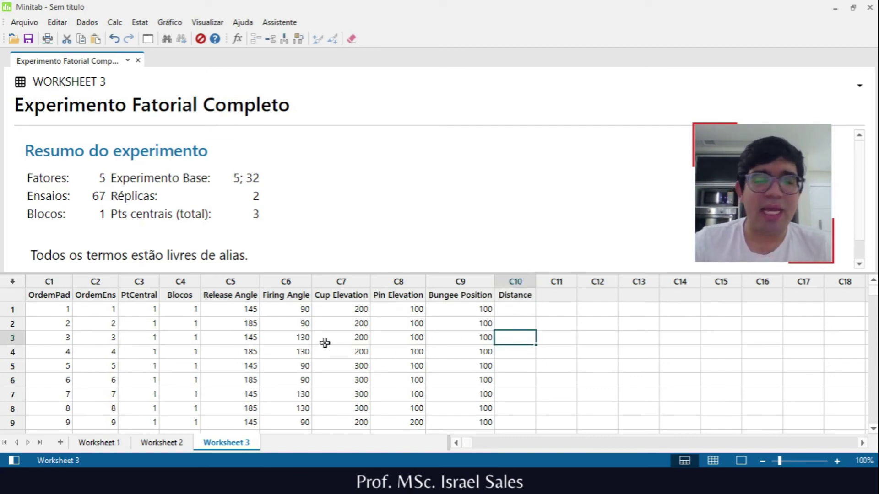
# Step: Copy the five factor columns C5 to C9 of Worksheet 3, switch to the SigmaZone Catapult Grid and set its number of rows to 67
pyautogui.moveTo(232, 310); pyautogui.dragTo(470, 371)
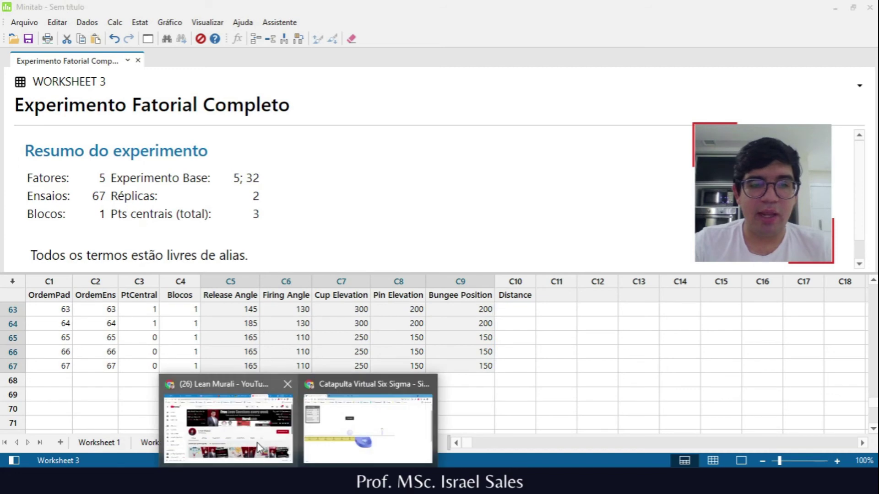
pyautogui.click(353, 430)
pyautogui.click(229, 11)
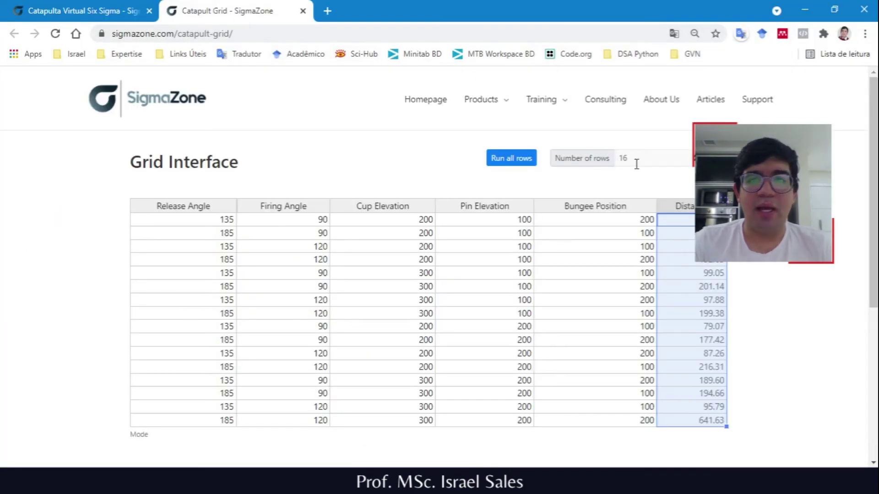
pyautogui.click(603, 158)
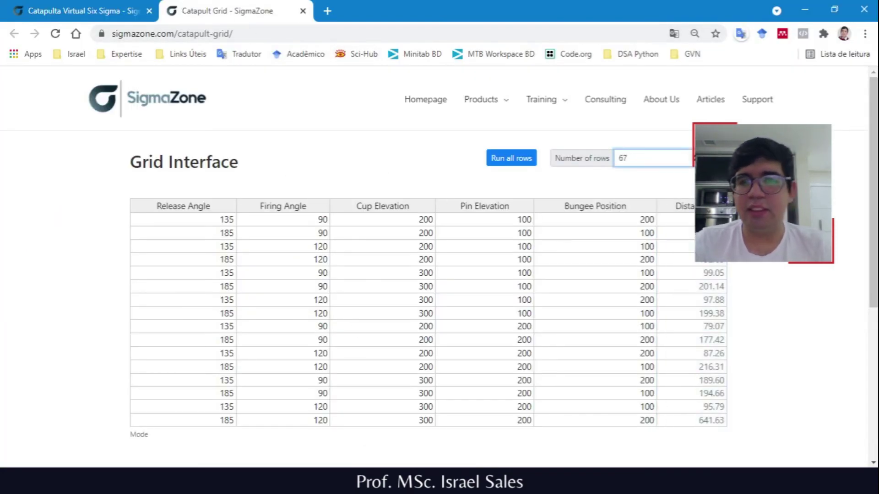
pyautogui.press('Tab')
# Step: Paste the copied factor settings into the Release Angle through Bungee Position columns of all 67 grid rows
pyautogui.moveTo(190, 220); pyautogui.dragTo(633, 399)
pyautogui.scroll(-10, 573, 424)
pyautogui.scroll(-5, 630, 406)
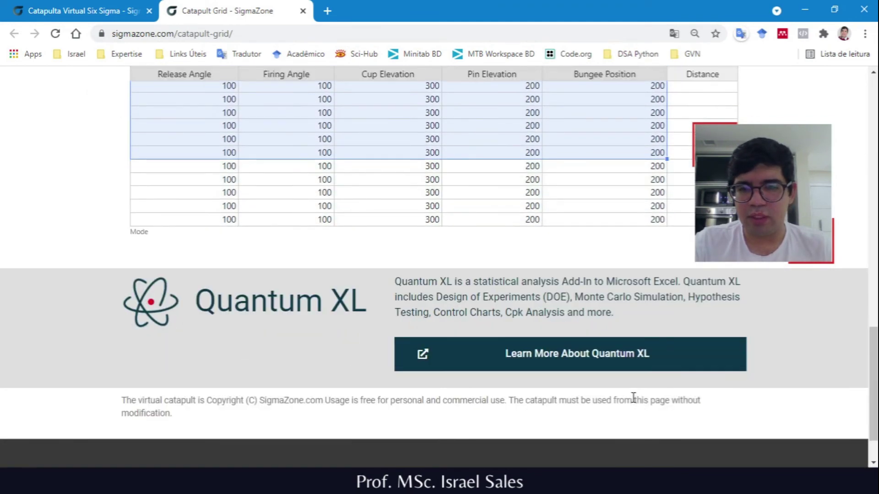
pyautogui.moveTo(658, 239); pyautogui.dragTo(655, 223)
pyautogui.hotkey('ctrl', 'v')
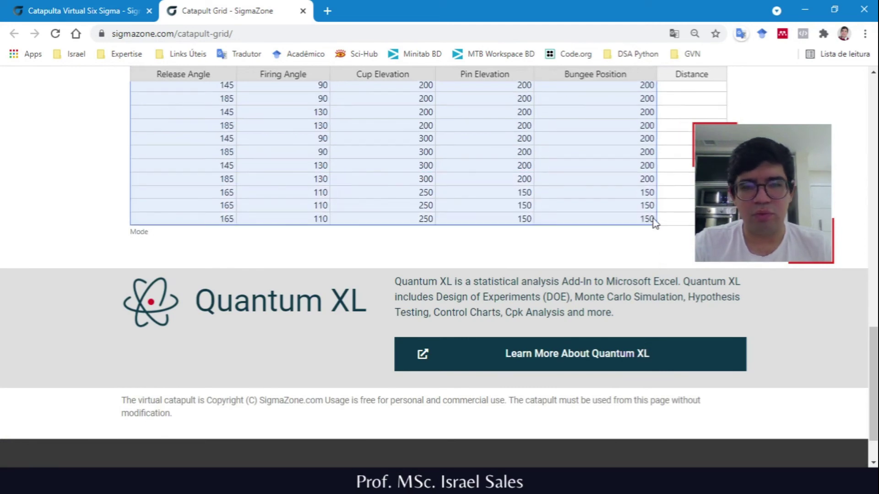
# Step: Run all rows of the virtual catapult grid and copy the whole Distance column of results
pyautogui.scroll(10, 540, 234)
pyautogui.scroll(5, 545, 235)
pyautogui.click(520, 114)
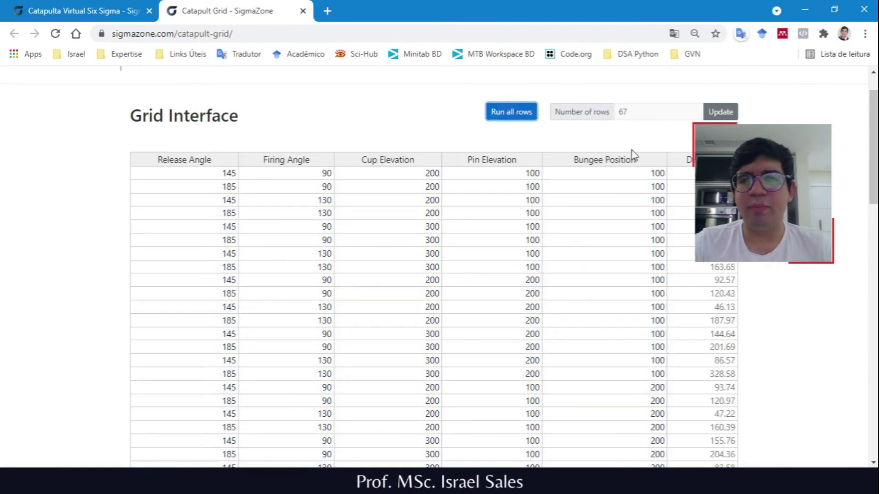
pyautogui.moveTo(682, 173); pyautogui.dragTo(727, 465)
pyautogui.scroll(-7, 729, 415)
pyautogui.moveTo(729, 415); pyautogui.dragTo(713, 352)
pyautogui.scroll(-10, 714, 355)
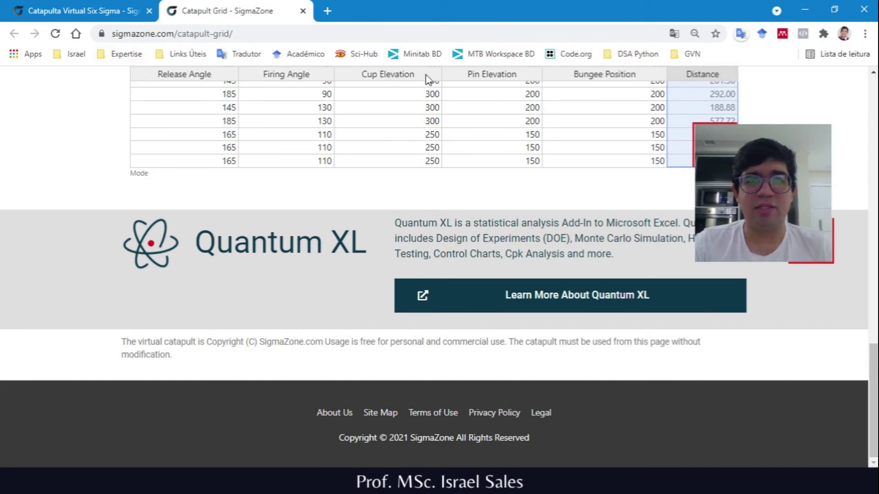
# Step: Switch back to Minitab and paste the catapult results into the Distance column C10 starting at row 1
pyautogui.click(524, 481)
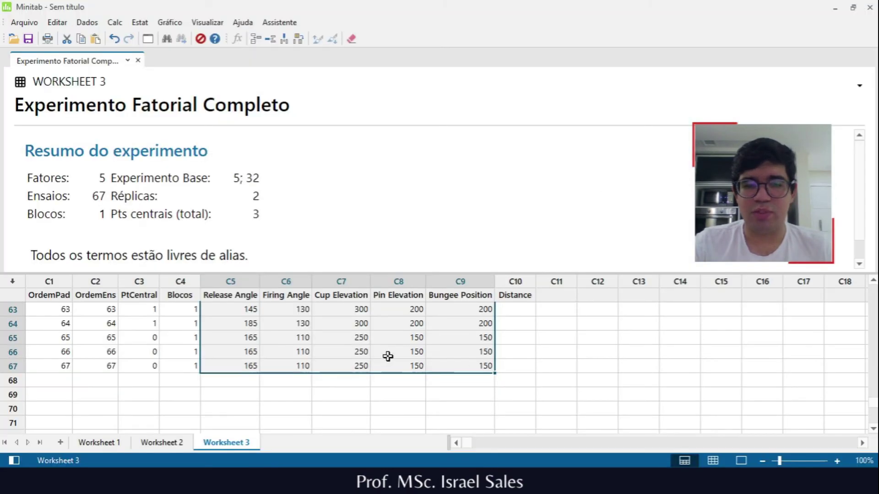
pyautogui.scroll(15, 343, 348)
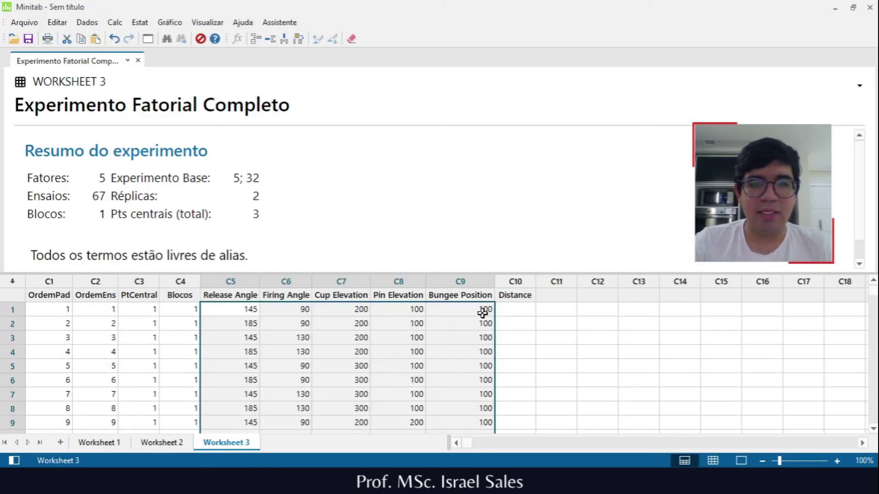
pyautogui.click(511, 308)
pyautogui.hotkey('ctrl', 'v')
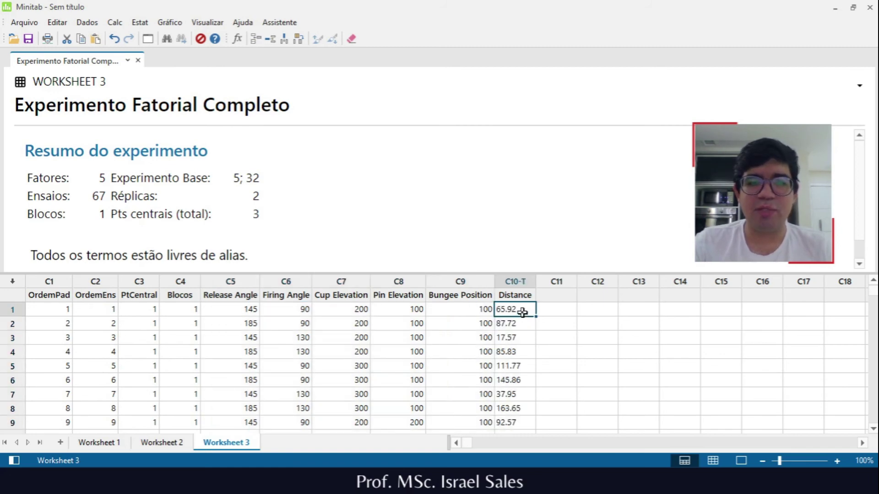
# Step: Replace every decimal point with a comma in the Distance column
pyautogui.click(512, 282)
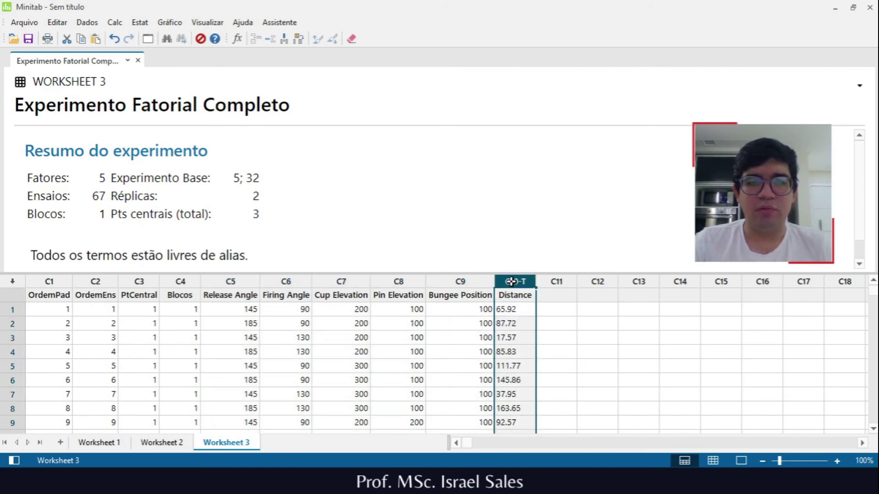
pyautogui.click(166, 42)
pyautogui.click(556, 258)
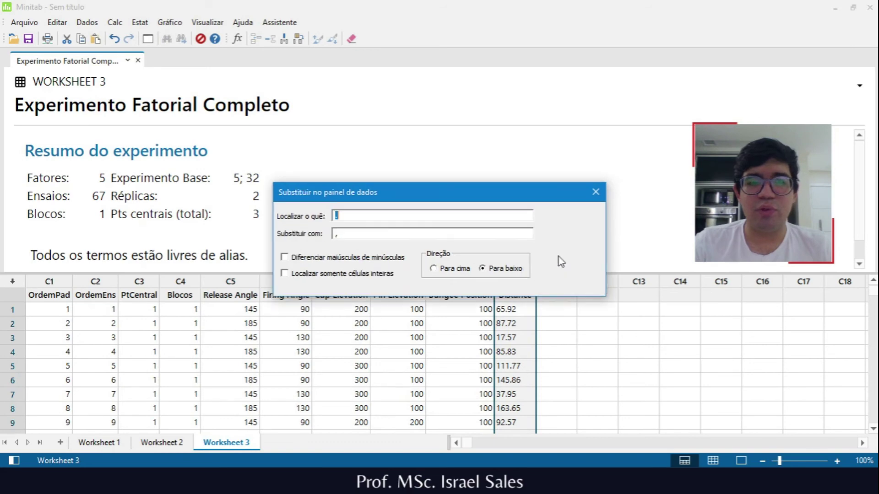
pyautogui.click(590, 248)
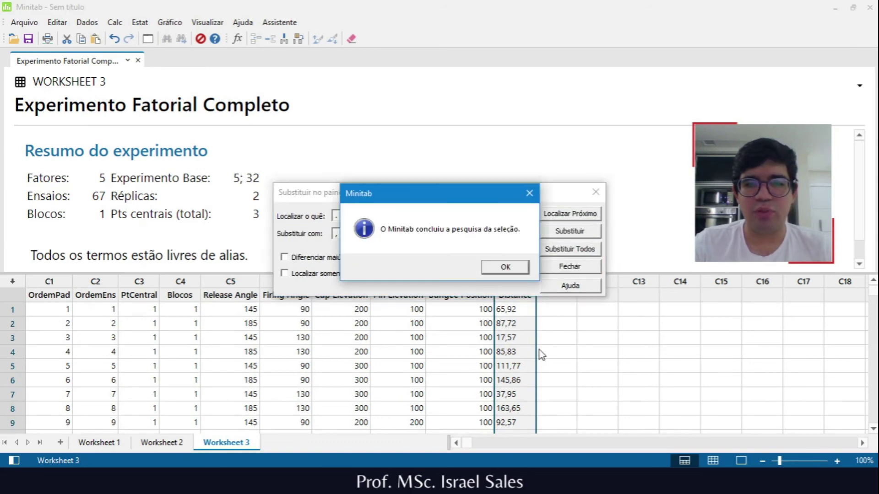
pyautogui.click(504, 267)
pyautogui.click(570, 267)
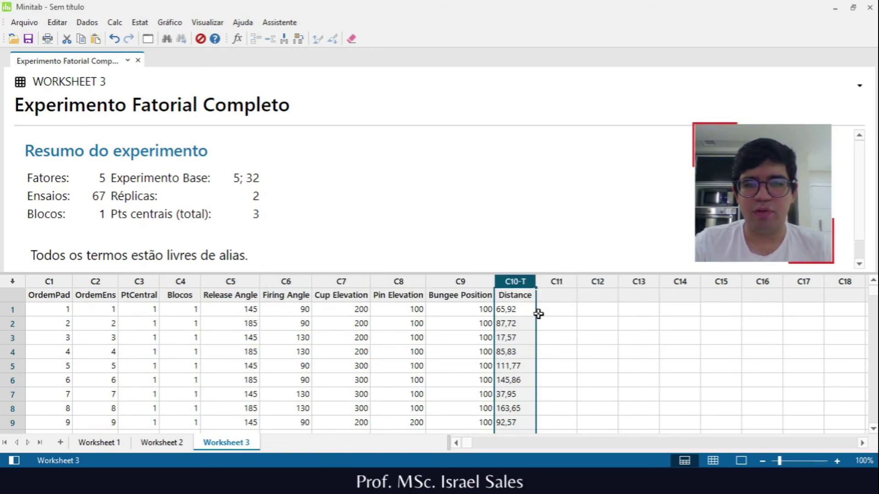
# Step: Format the Distance column as fixed decimal with 2 decimal places
pyautogui.rightClick(524, 282)
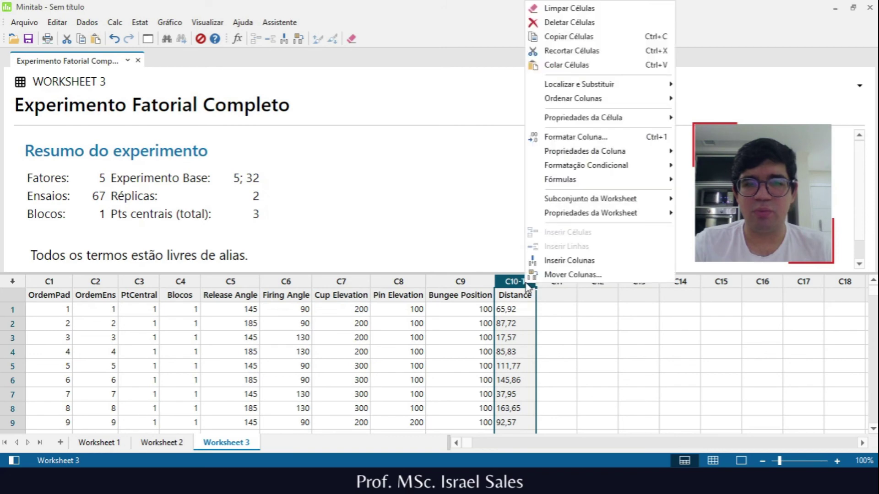
pyautogui.click(615, 139)
pyautogui.click(322, 161)
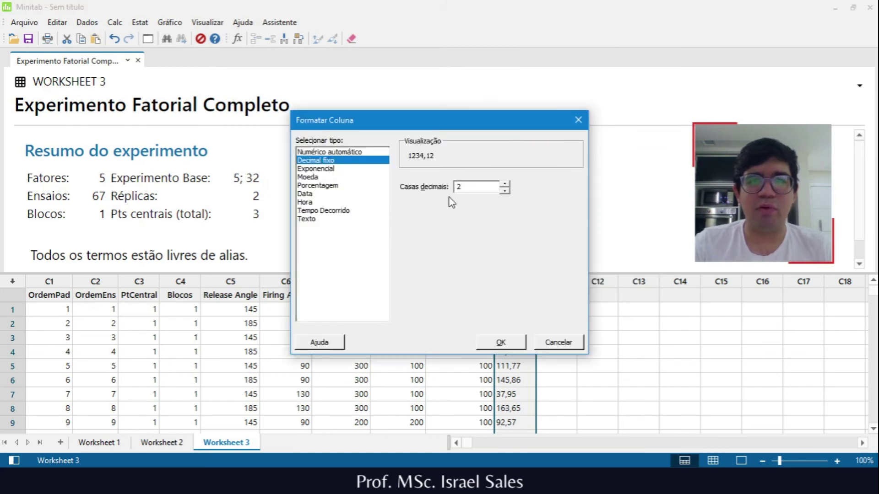
pyautogui.click(508, 344)
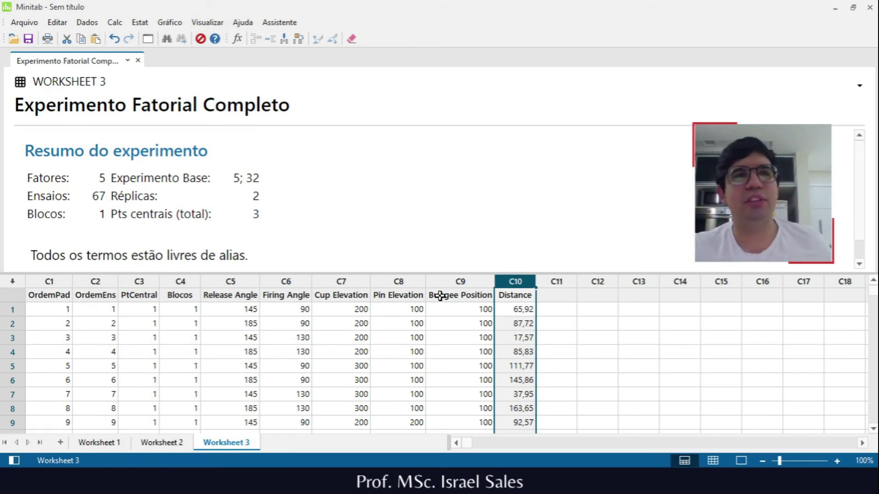
# Step: Run the factorial design analysis with Distance as the response and the default terms
pyautogui.click(138, 23)
pyautogui.moveTo(194, 81)
pyautogui.moveTo(329, 92)
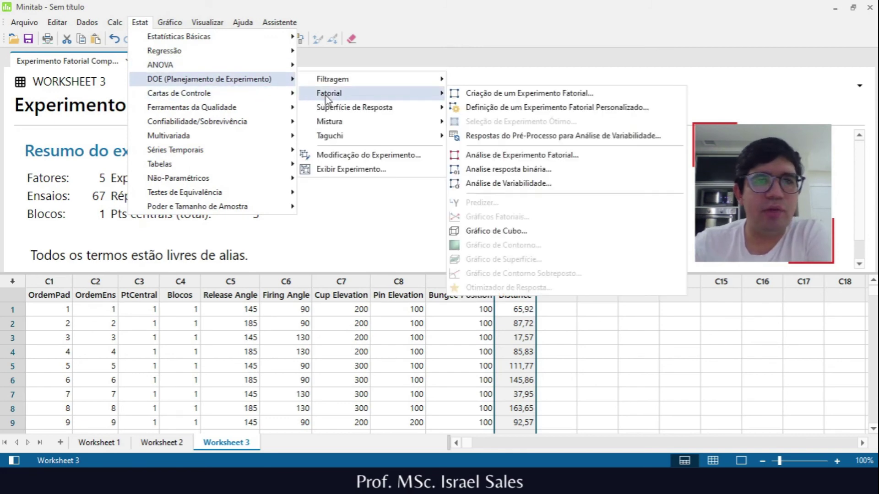
pyautogui.click(508, 153)
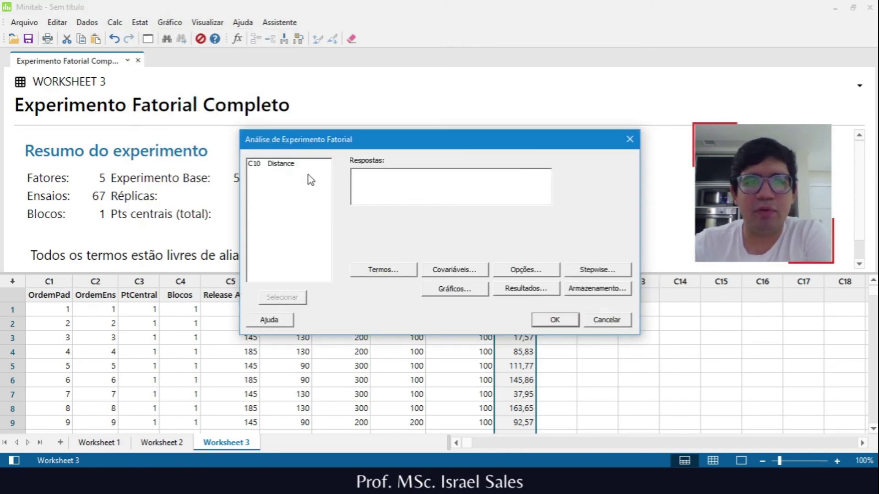
pyautogui.doubleClick(294, 167)
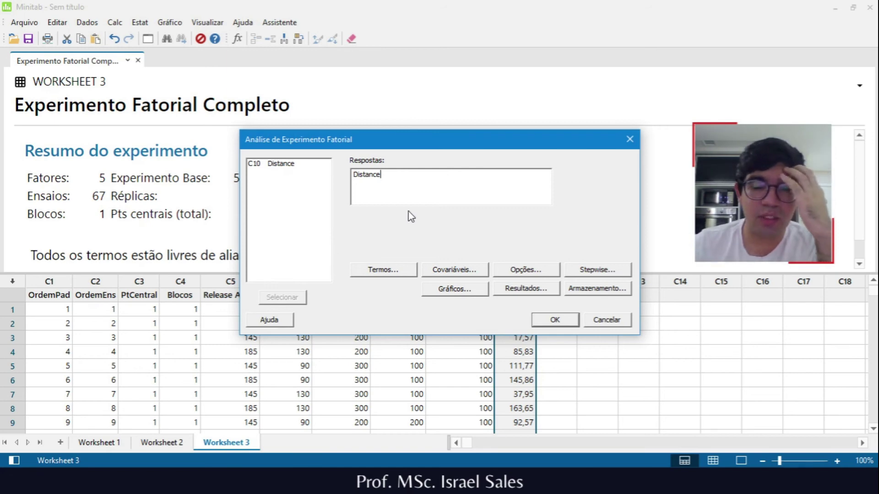
pyautogui.click(554, 320)
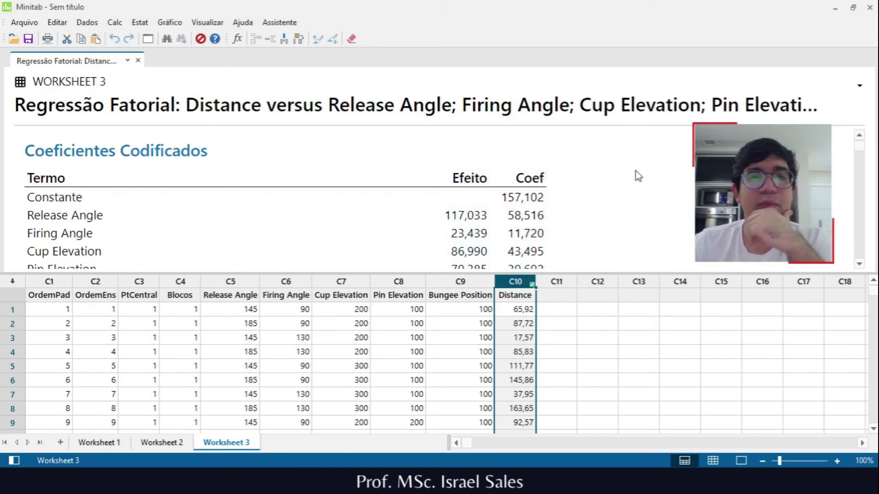
# Step: Show only the output at full size and examine the coded coefficients, their p-values and VIFs, and the model summary
pyautogui.click(742, 461)
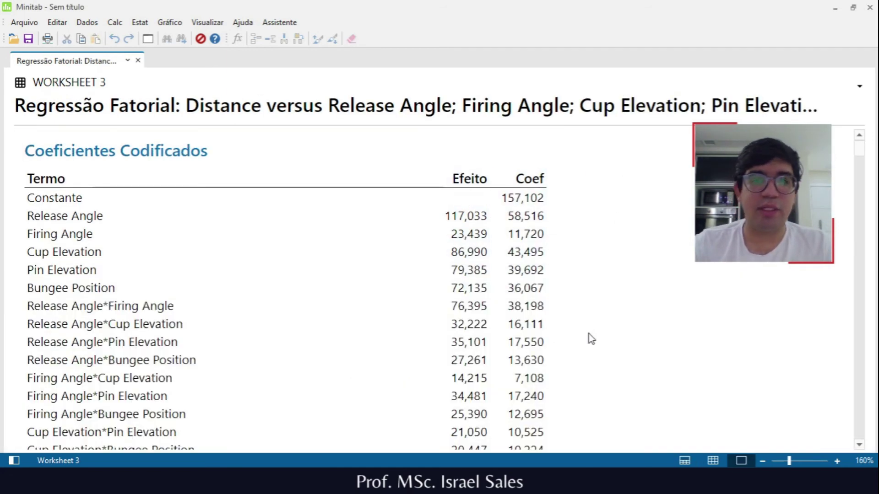
pyautogui.scroll(-15, 548, 266)
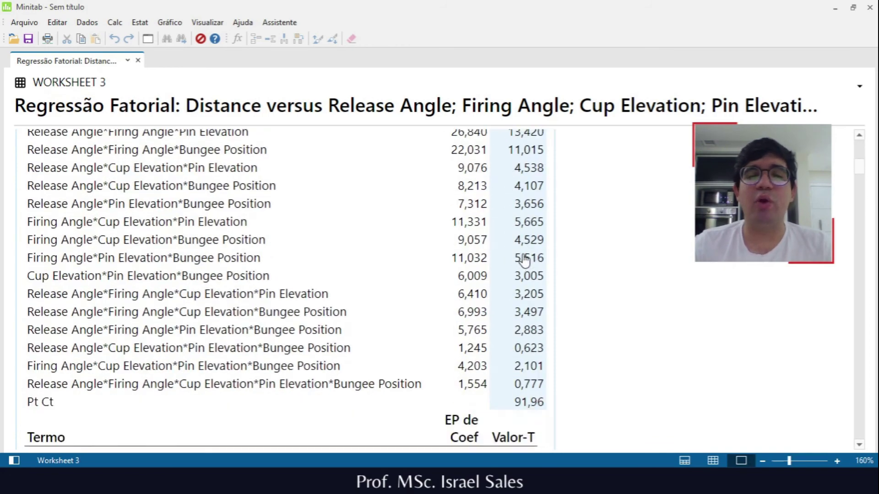
pyautogui.scroll(3, 525, 260)
pyautogui.scroll(-18, 523, 261)
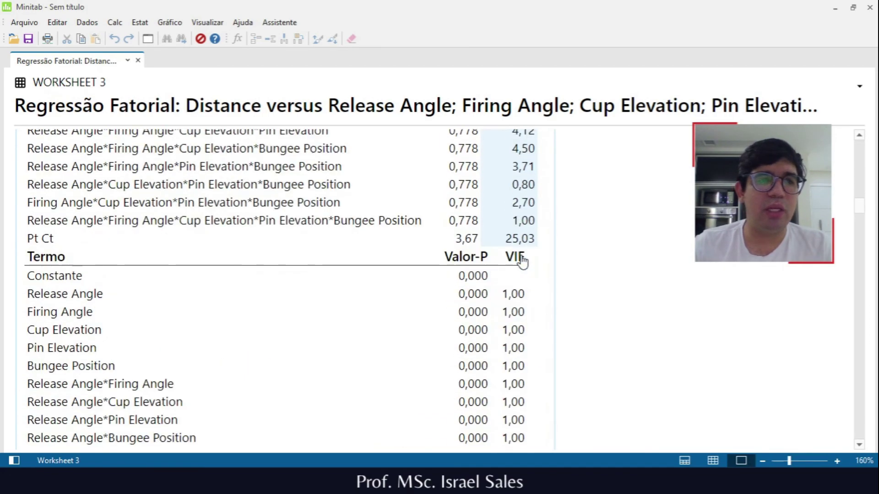
pyautogui.scroll(5, 523, 262)
pyautogui.scroll(-17, 523, 262)
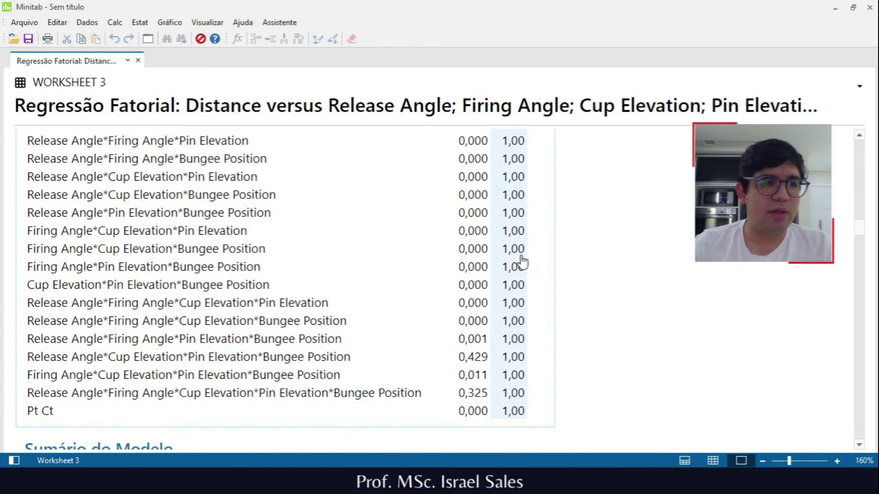
pyautogui.scroll(3, 522, 261)
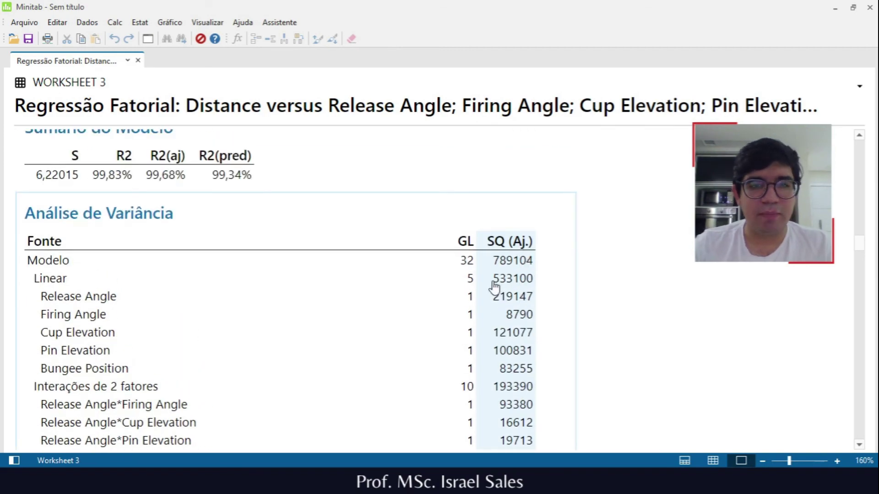
# Step: Examine the analysis of variance for Distance, comparing degrees of freedom, sums of squares and F-values of the terms, Curvature and Error
pyautogui.scroll(-5, 495, 288)
pyautogui.scroll(-8, 490, 287)
pyautogui.scroll(2, 430, 287)
pyautogui.scroll(-6, 369, 275)
pyautogui.scroll(7, 369, 275)
pyautogui.scroll(-20, 369, 274)
pyautogui.scroll(-2, 370, 278)
pyautogui.scroll(20, 369, 279)
pyautogui.scroll(-5, 369, 278)
pyautogui.click(304, 314)
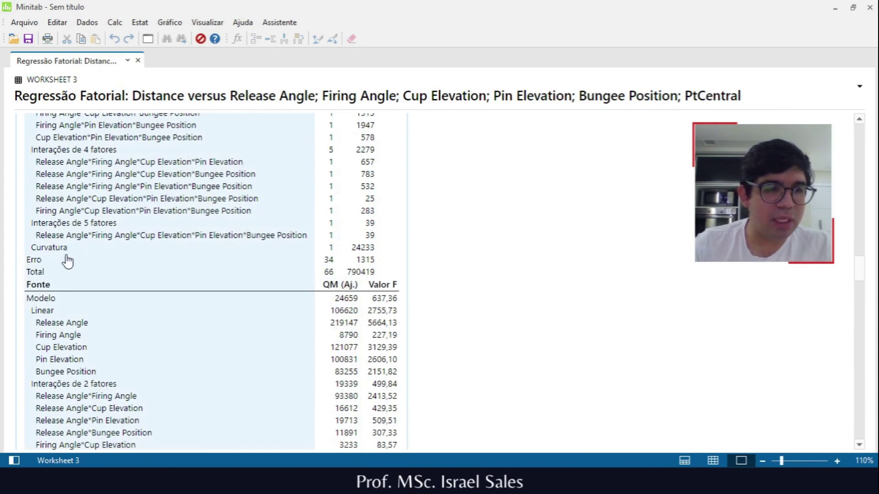
pyautogui.click(328, 260)
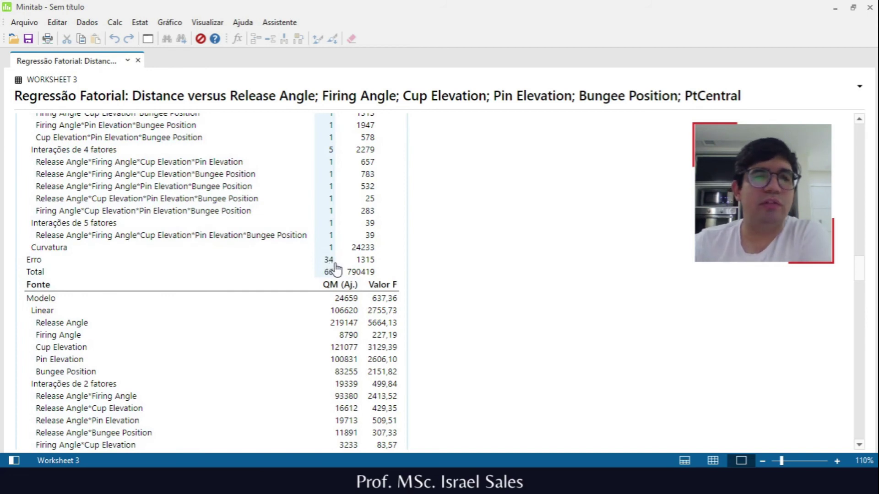
pyautogui.click(366, 250)
pyautogui.scroll(-6, 366, 252)
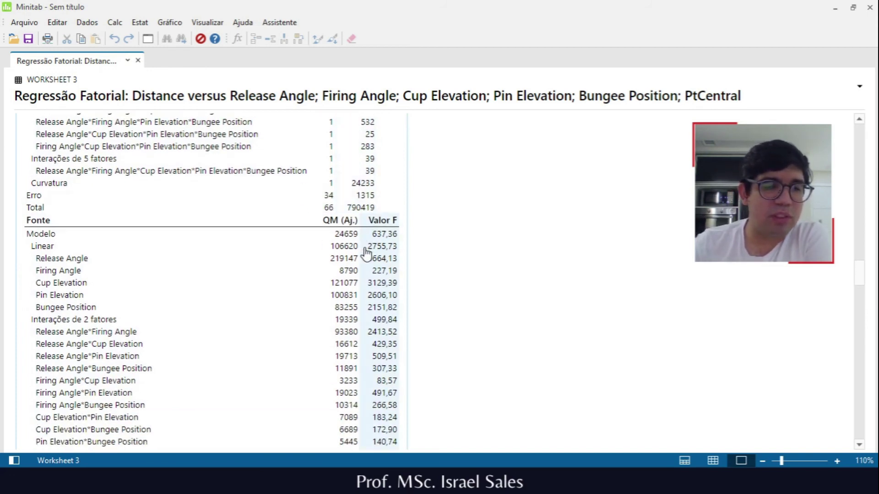
pyautogui.scroll(2, 366, 254)
pyautogui.scroll(4, 366, 253)
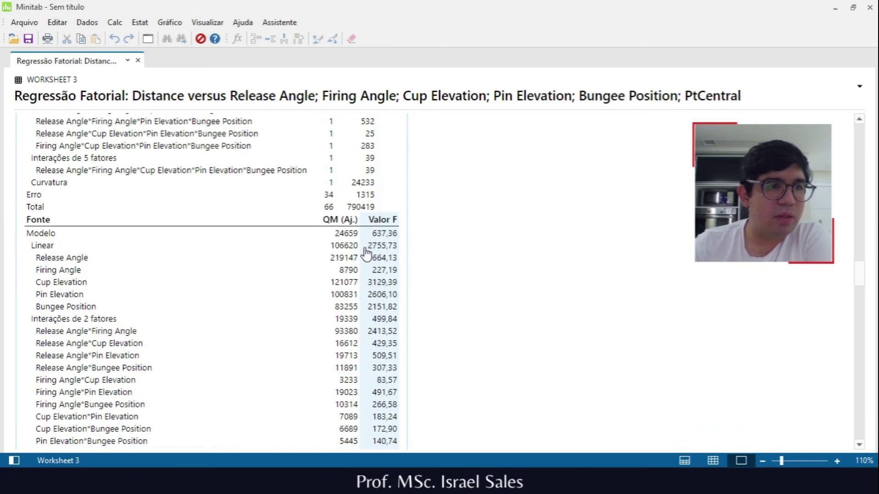
pyautogui.scroll(-10, 366, 253)
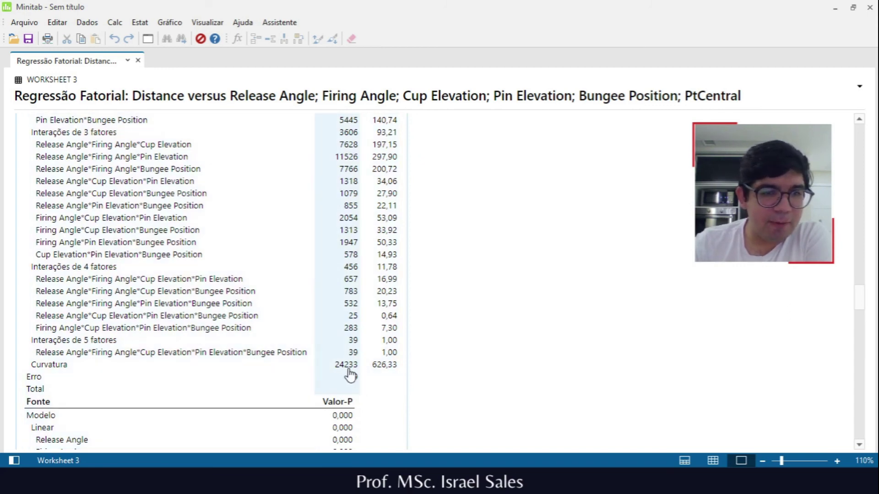
# Step: Show the p-value column of the analysis of variance table with 10 decimal places and check the interaction terms
pyautogui.scroll(-8, 361, 320)
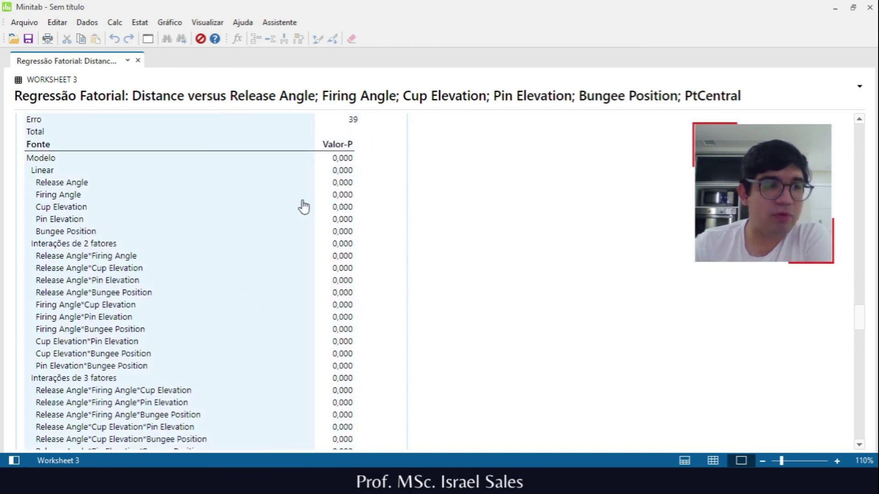
pyautogui.scroll(-6, 349, 197)
pyautogui.scroll(5, 352, 257)
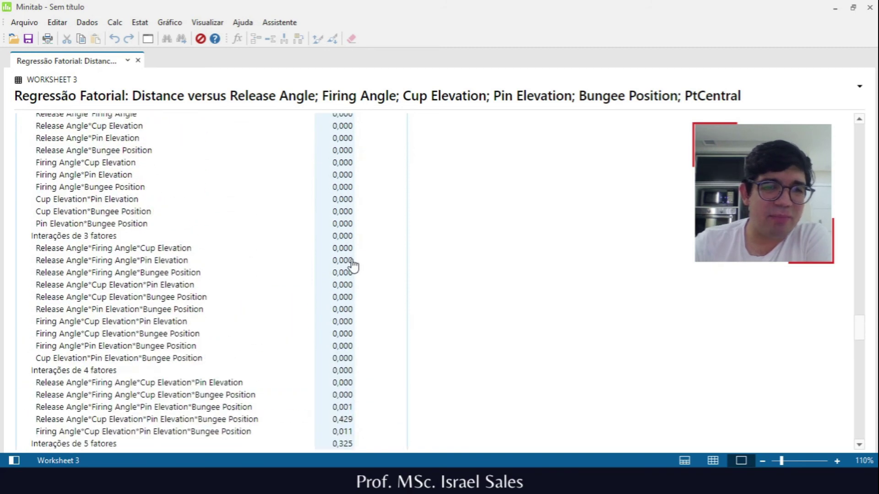
pyautogui.scroll(1, 336, 182)
pyautogui.rightClick(337, 176)
pyautogui.moveTo(402, 269)
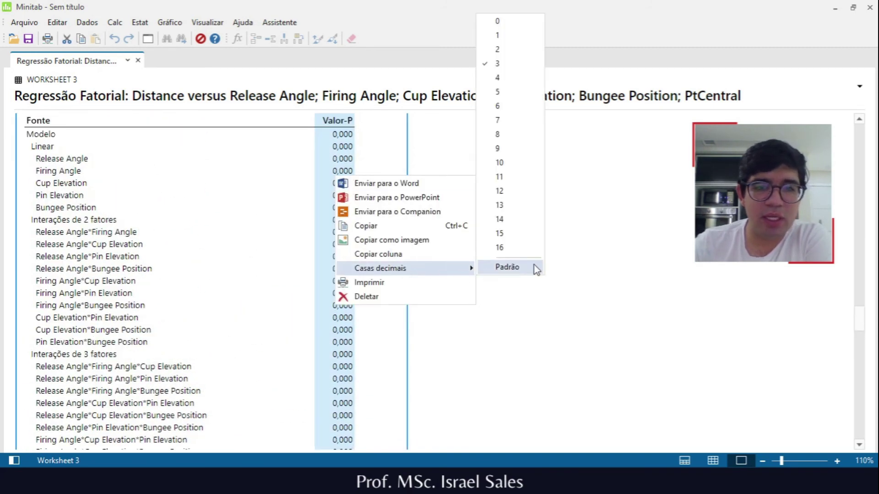
pyautogui.click(499, 163)
pyautogui.scroll(-3, 389, 206)
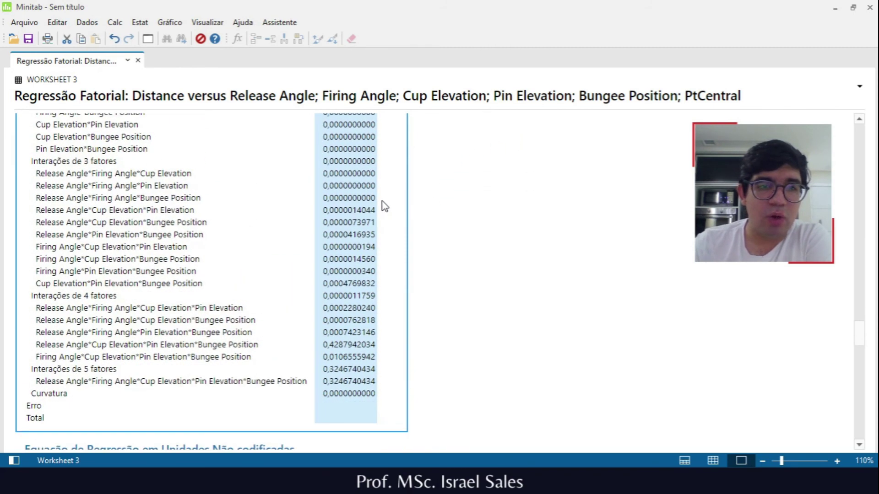
# Step: Examine the remaining p-values of the analysis of variance, the uncoded regression equation and the diagnostics for unusual observations
pyautogui.scroll(4, 369, 174)
pyautogui.scroll(-10, 366, 222)
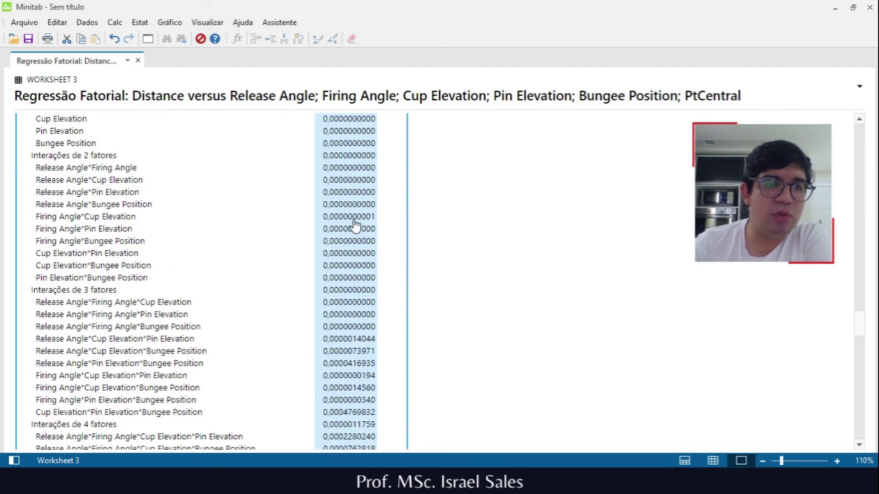
pyautogui.scroll(-15, 355, 224)
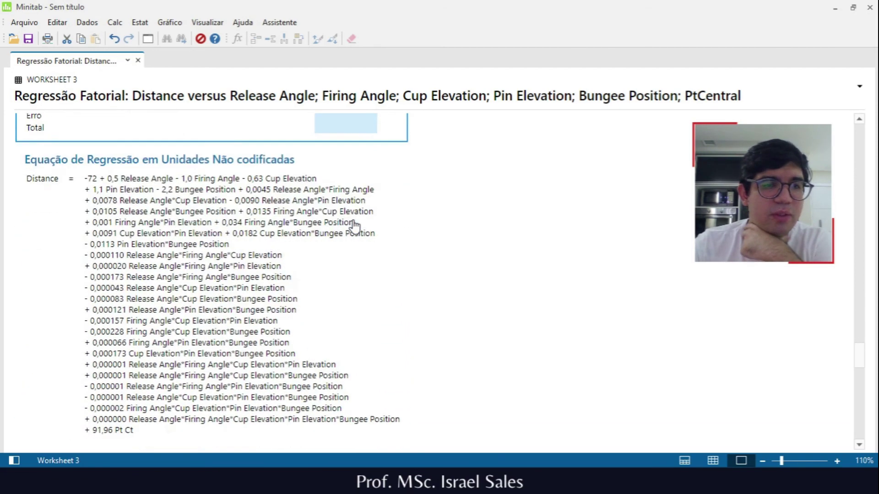
pyautogui.scroll(3, 353, 220)
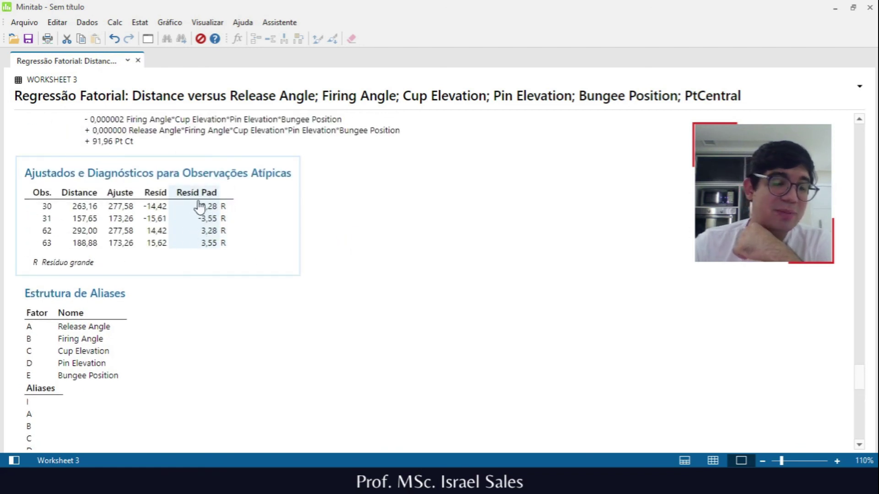
pyautogui.scroll(-3, 187, 257)
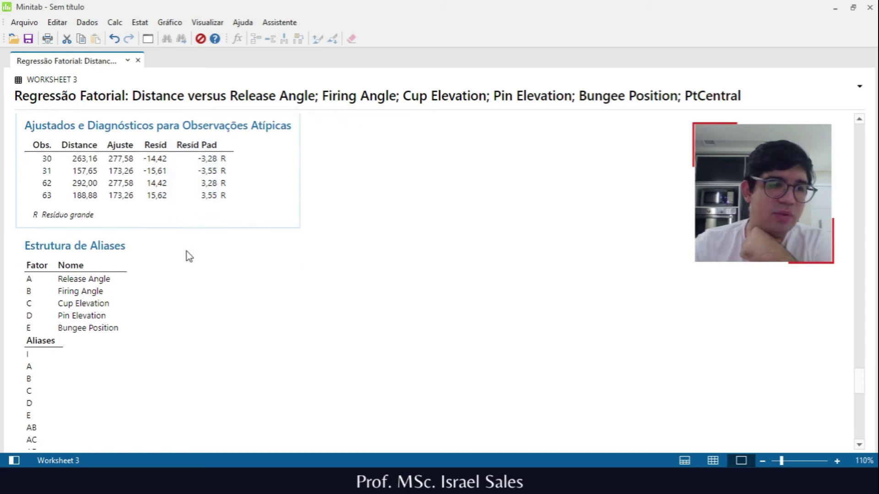
pyautogui.scroll(2, 194, 186)
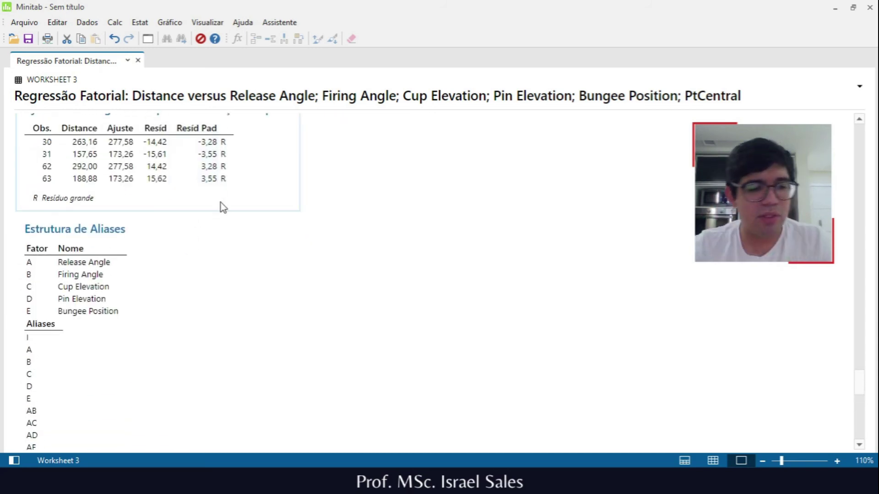
pyautogui.scroll(-2, 250, 239)
# Step: Examine the alias structure and the Pareto chart of standardized effects for Distance, comparing the terms with the significance line
pyautogui.scroll(-7, 251, 238)
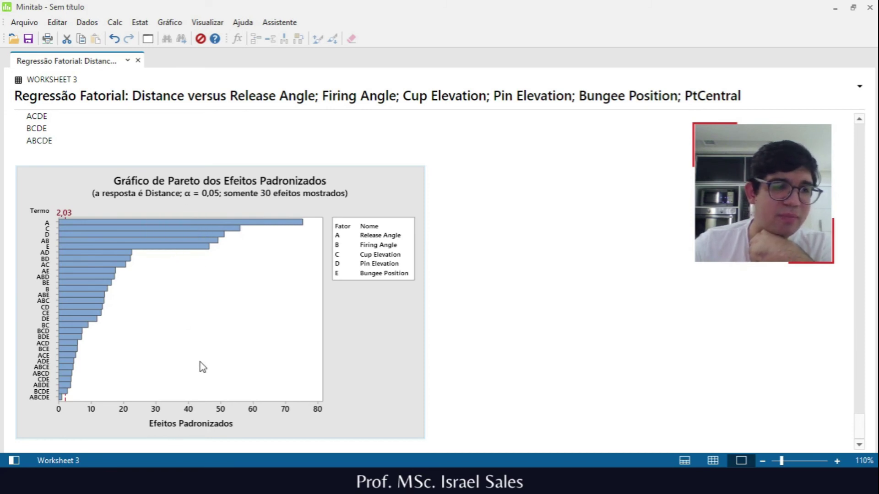
pyautogui.scroll(6, 309, 390)
pyautogui.scroll(-6, 310, 390)
pyautogui.scroll(11, 309, 391)
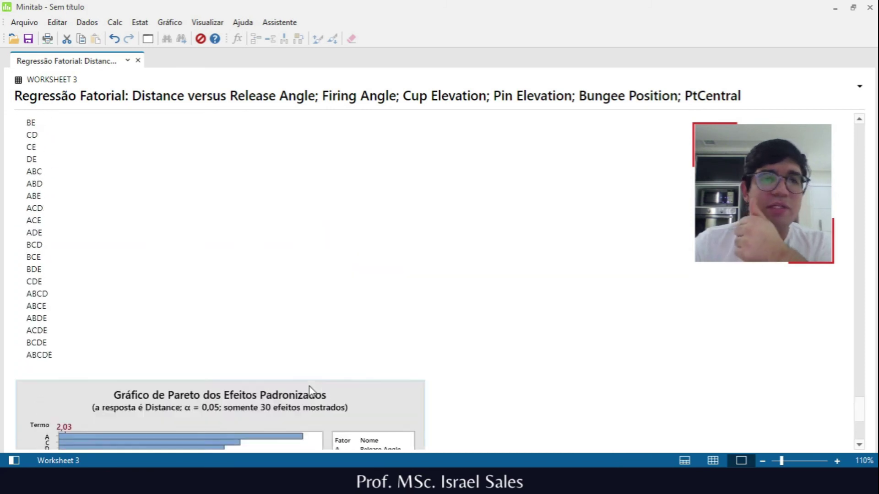
pyautogui.scroll(-6, 310, 389)
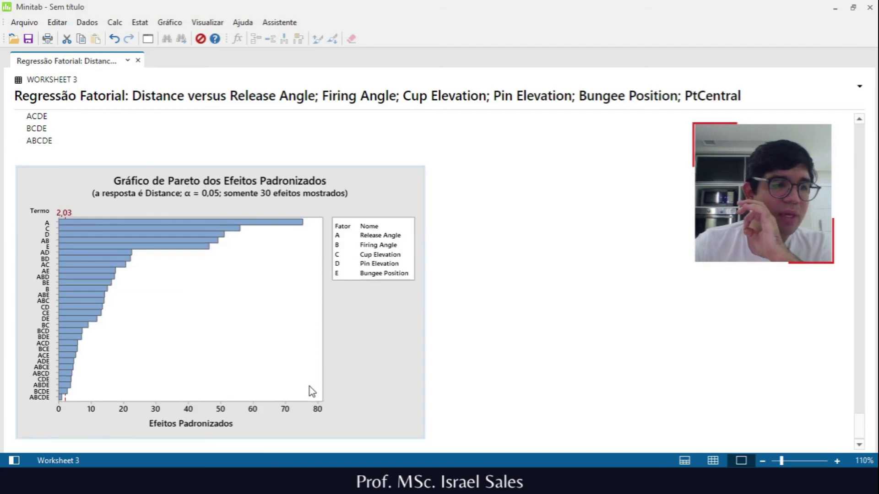
pyautogui.scroll(9, 310, 389)
pyautogui.scroll(15, 335, 356)
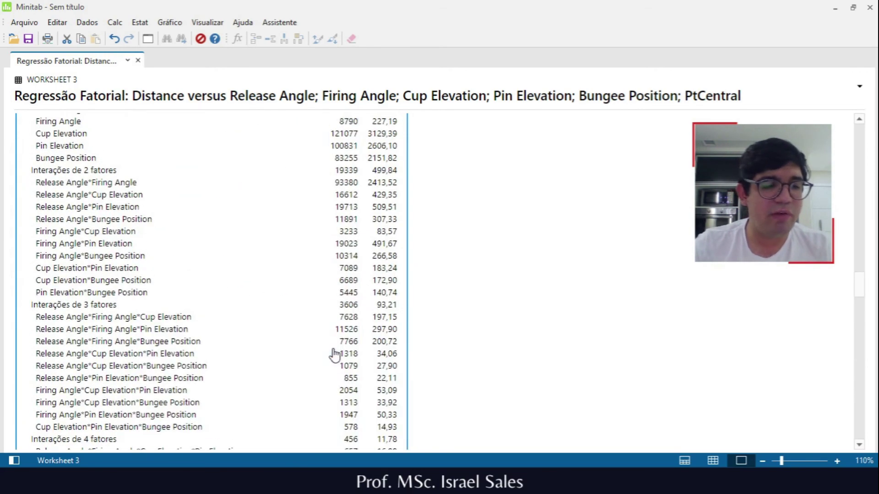
# Step: Rerun the factorial analysis of Distance with four-in-one residual plots, keeping the regular residuals and the Pareto effects plot
pyautogui.hotkey('ctrl', 'e')
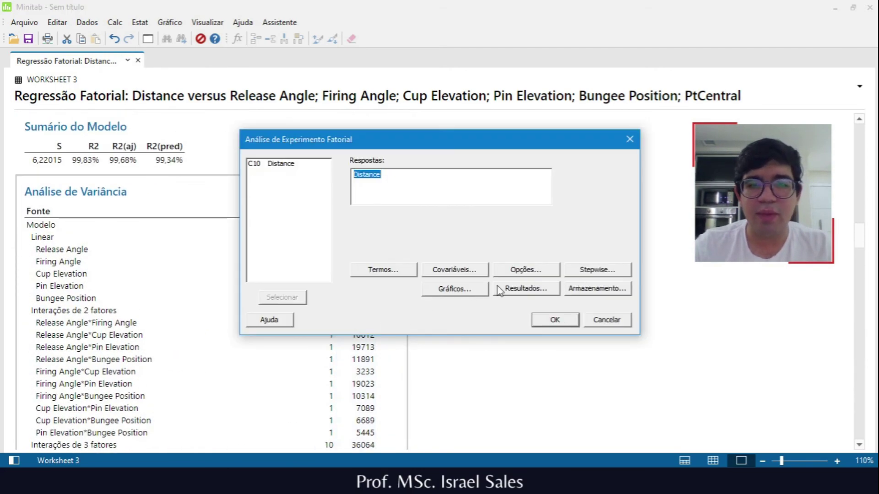
pyautogui.click(522, 270)
pyautogui.click(455, 290)
pyautogui.click(375, 265)
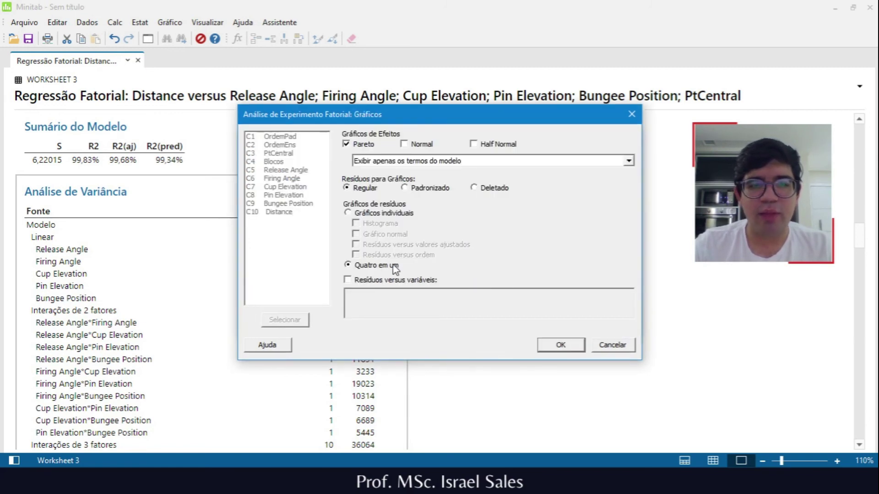
pyautogui.click(377, 279)
pyautogui.click(383, 281)
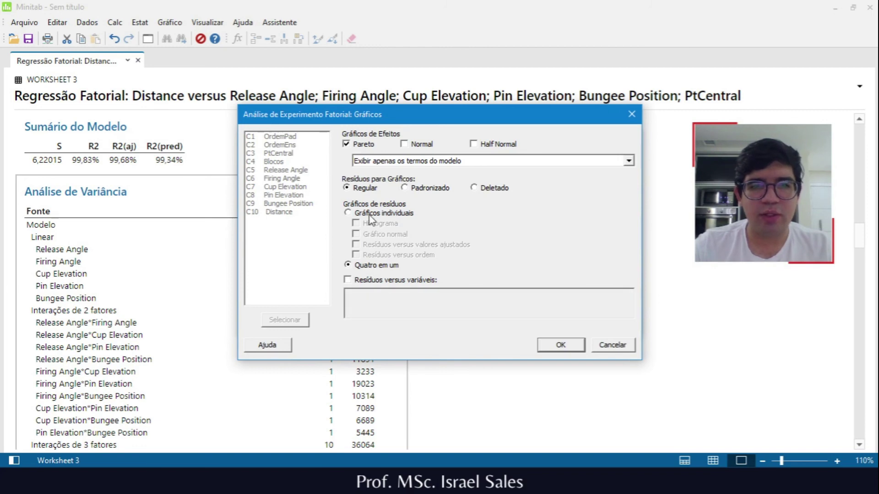
pyautogui.click(561, 345)
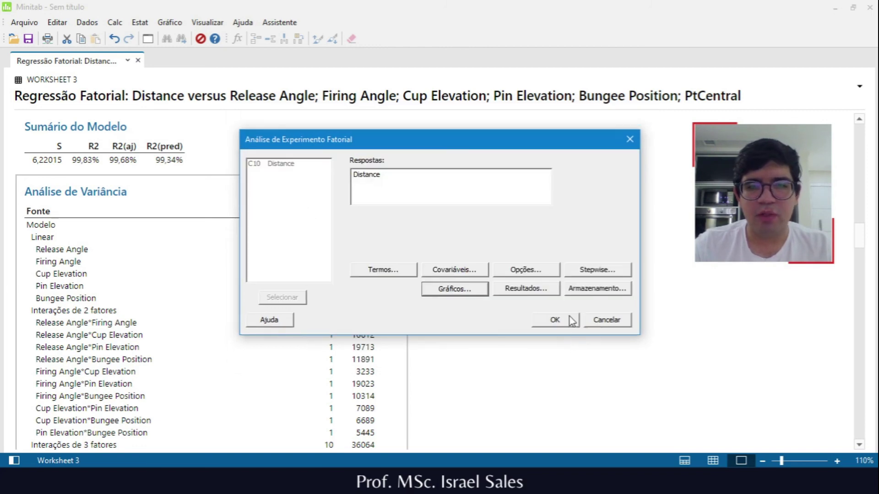
pyautogui.click(567, 320)
# Step: Show only the output at full size and examine the residual plots for Distance enlarged, followed by the Pareto chart
pyautogui.scroll(-10, 421, 220)
pyautogui.scroll(5, 386, 196)
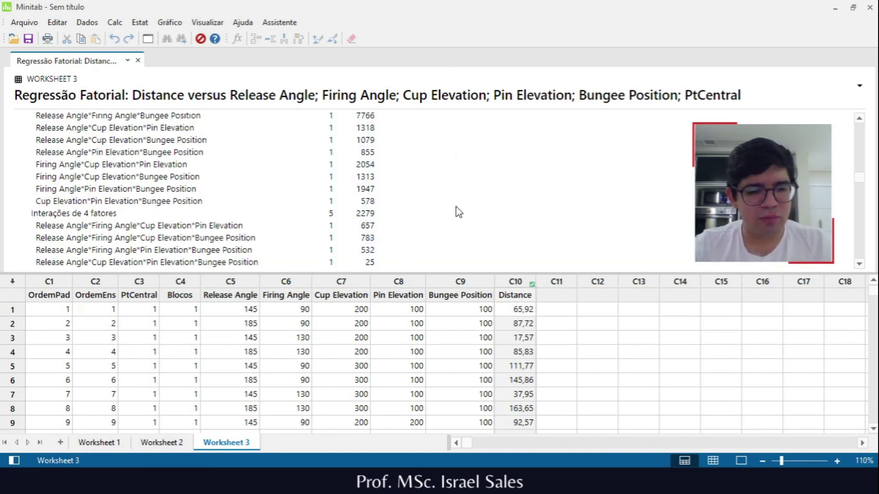
pyautogui.hotkey('alt', 'g')
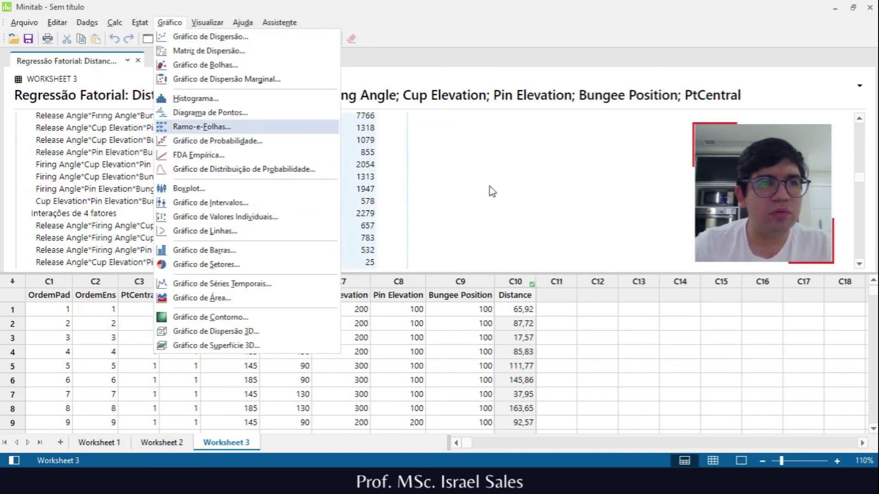
pyautogui.press('Escape')
pyautogui.scroll(-10, 544, 208)
pyautogui.scroll(-10, 664, 184)
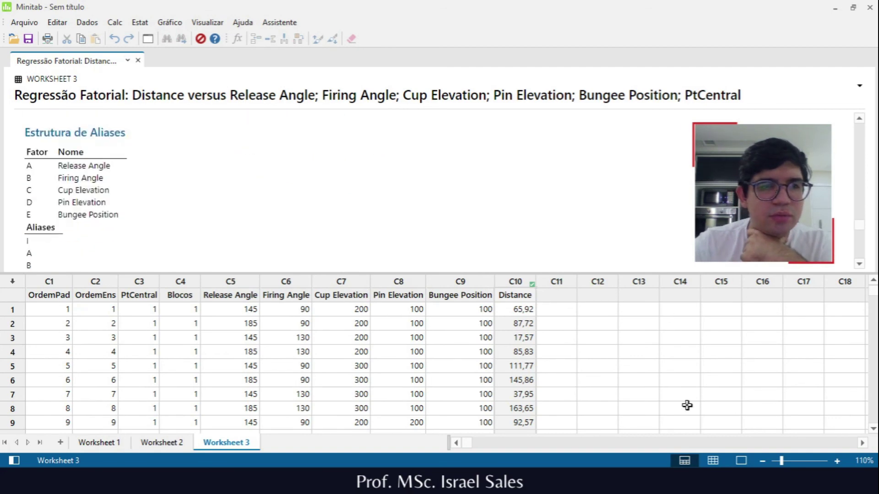
pyautogui.click(742, 461)
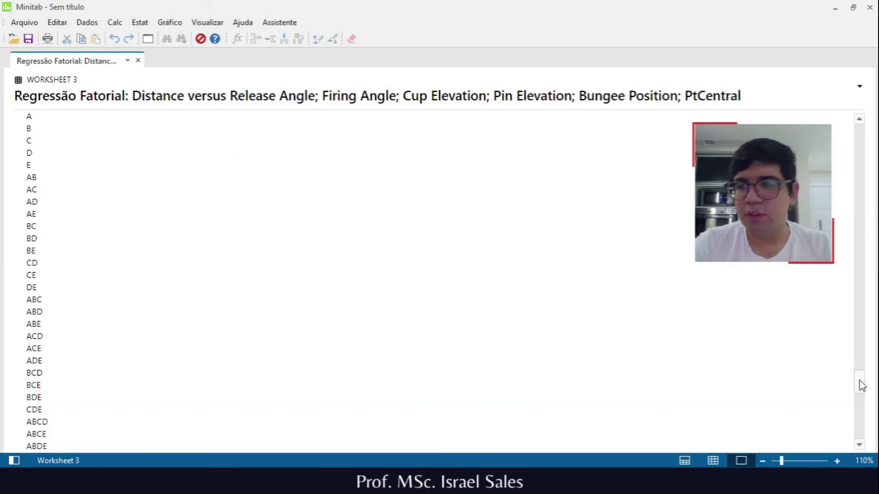
pyautogui.moveTo(858, 378); pyautogui.dragTo(860, 450)
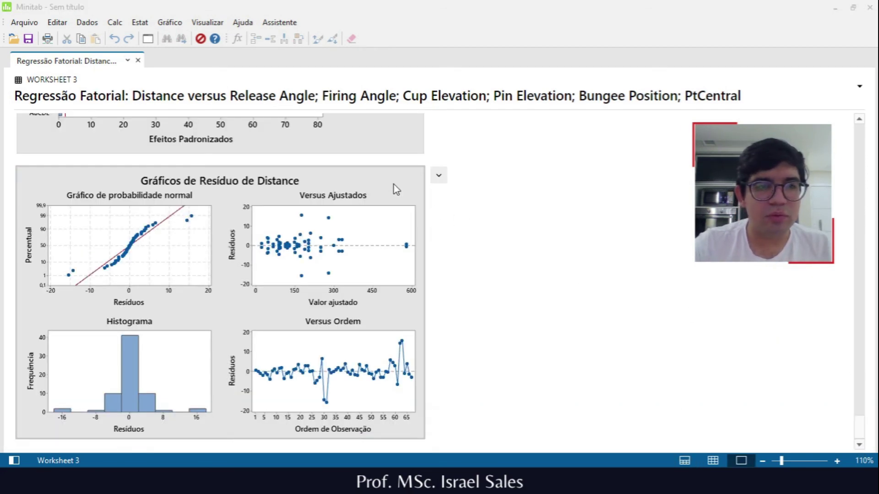
pyautogui.doubleClick(395, 189)
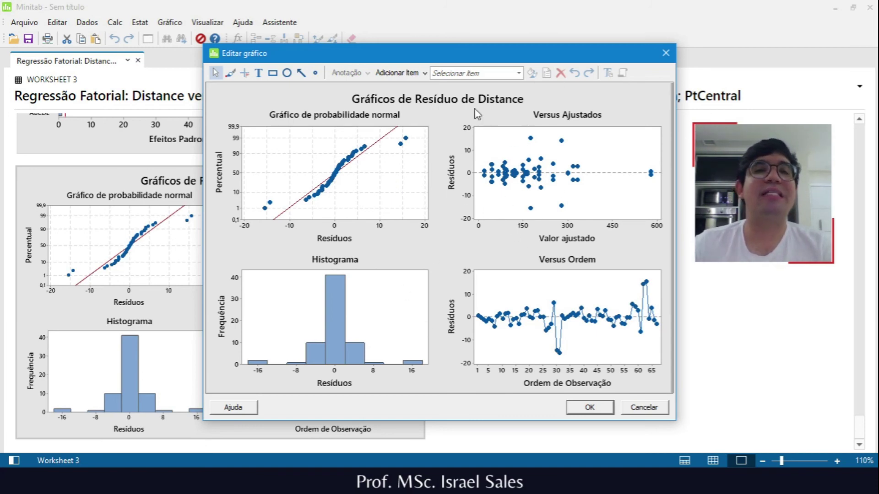
pyautogui.click(642, 407)
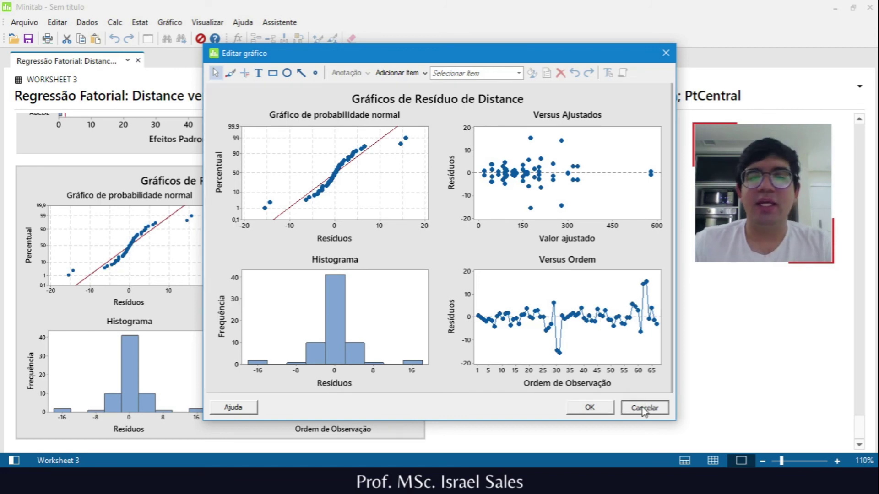
pyautogui.scroll(5, 243, 228)
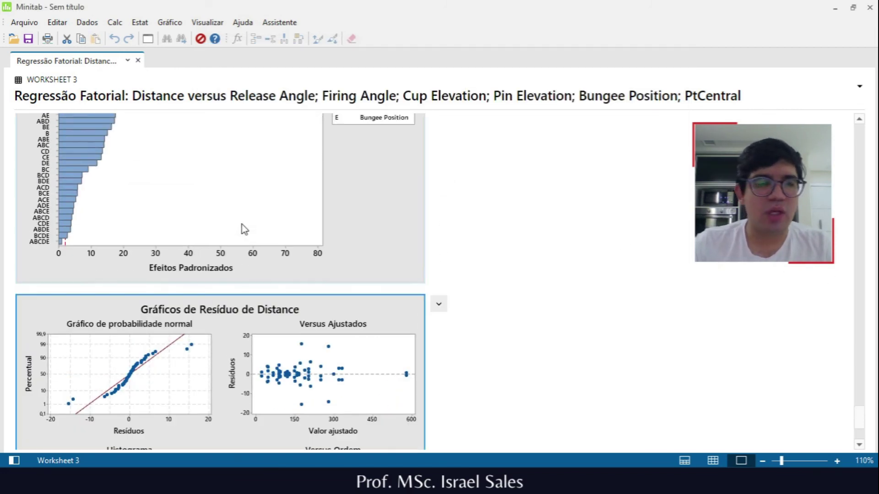
pyautogui.scroll(3, 244, 229)
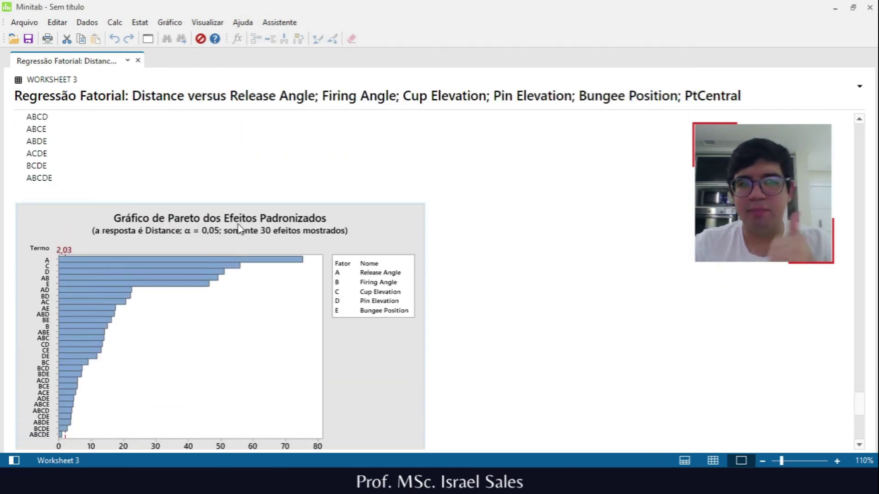
pyautogui.moveTo(860, 412); pyautogui.dragTo(867, 129)
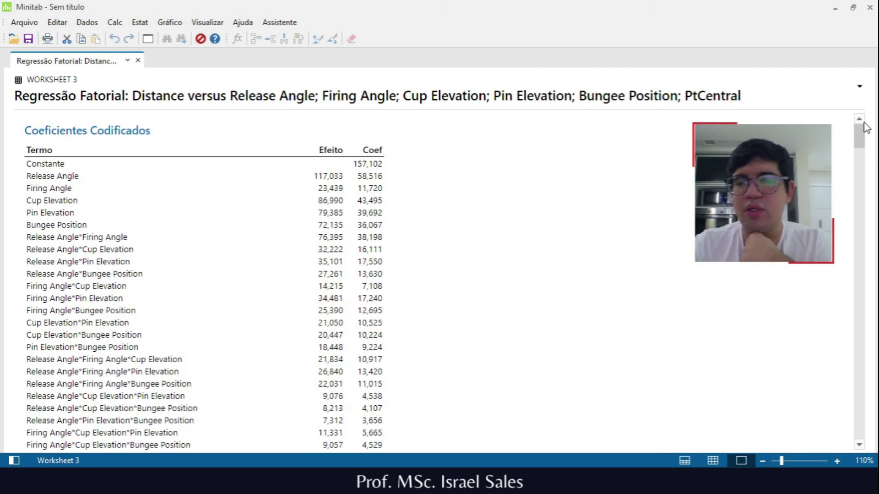
# Step: Start the factorial Response Optimizer and set the goal for Distance to a target of 250
pyautogui.click(139, 22)
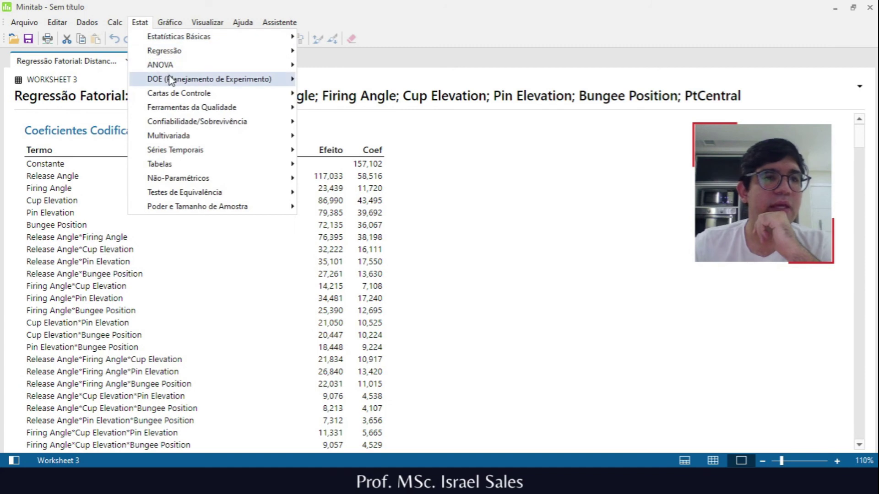
pyautogui.moveTo(169, 78)
pyautogui.moveTo(393, 94)
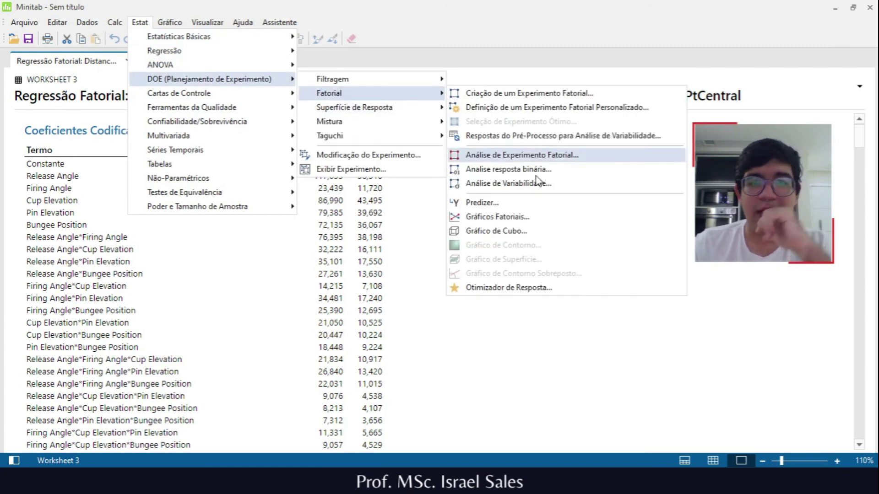
pyautogui.click(529, 291)
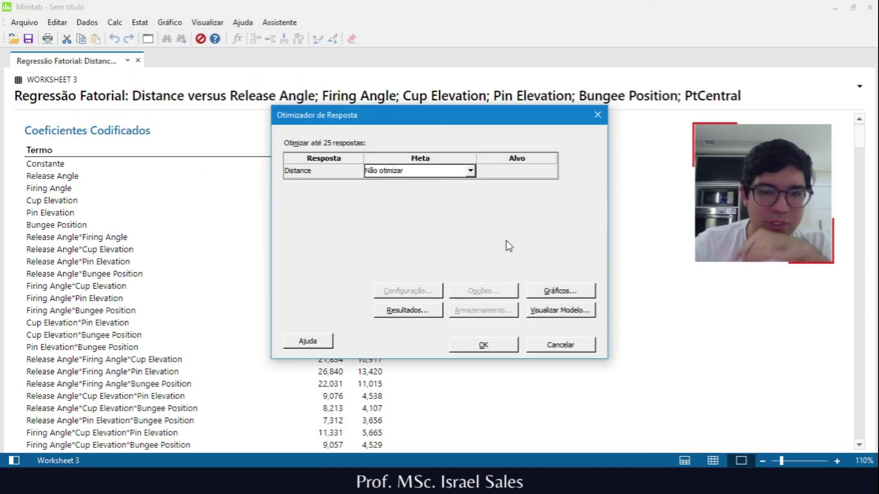
pyautogui.click(469, 171)
pyautogui.click(403, 199)
pyautogui.click(509, 174)
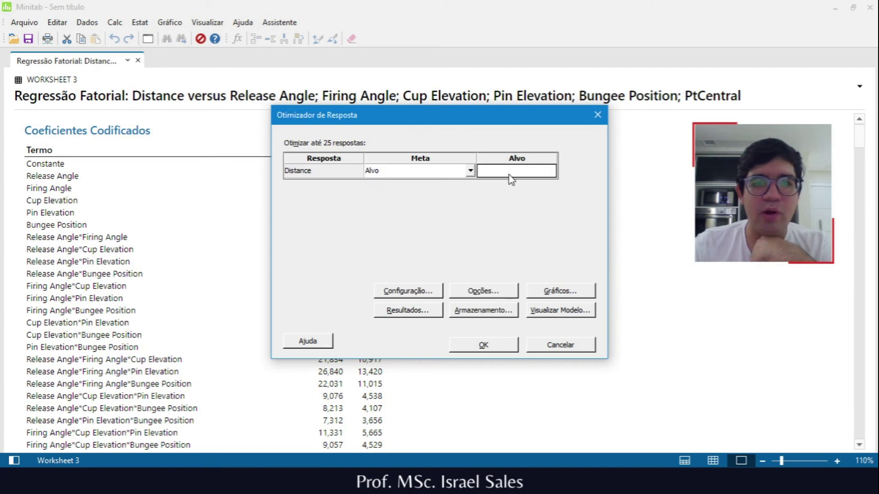
pyautogui.write('250')
# Step: Limit the acceptable Distance range in the optimizer setup to a lower value of 230 and an upper value of 270
pyautogui.click(427, 291)
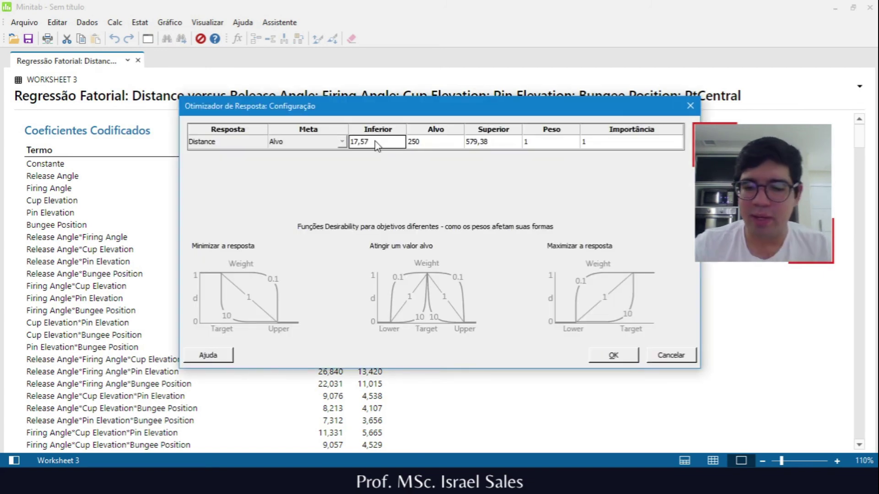
pyautogui.write('230')
pyautogui.press('Tab')
pyautogui.press('Tab')
pyautogui.write('2')
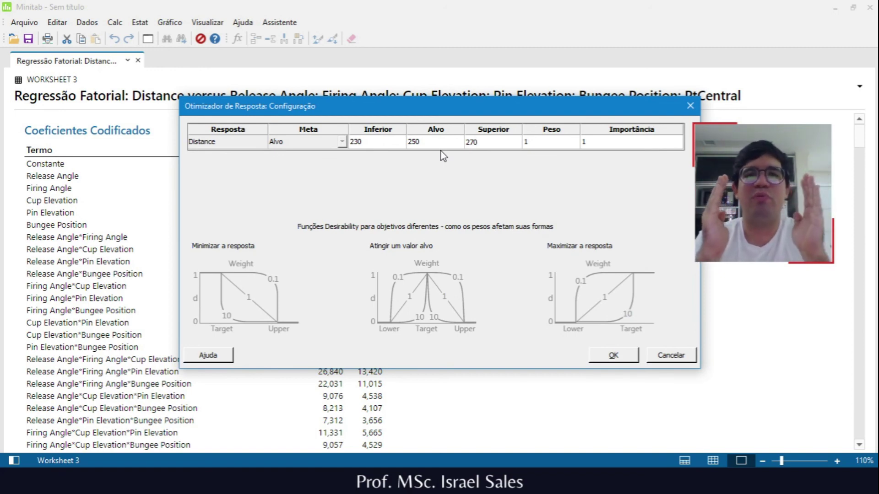
pyautogui.click(614, 355)
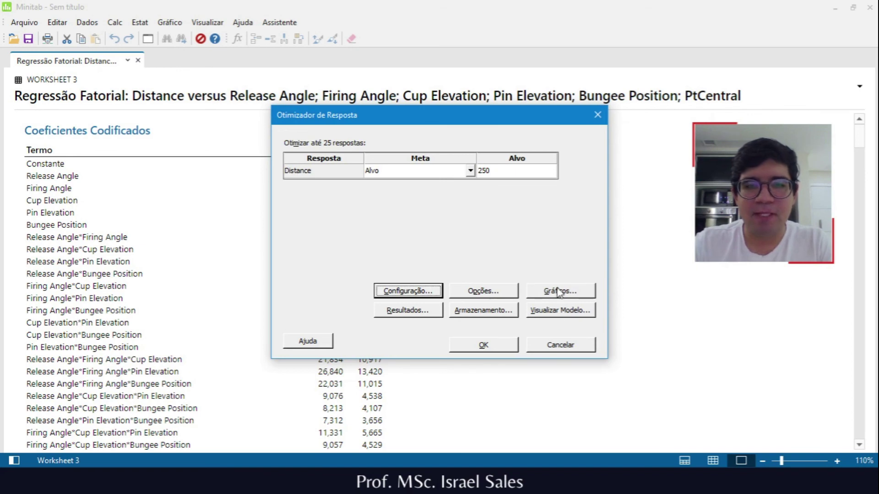
# Step: Run the response optimization, review the proposed solution and prediction, and open the optimization plot in its interactive window
pyautogui.click(507, 345)
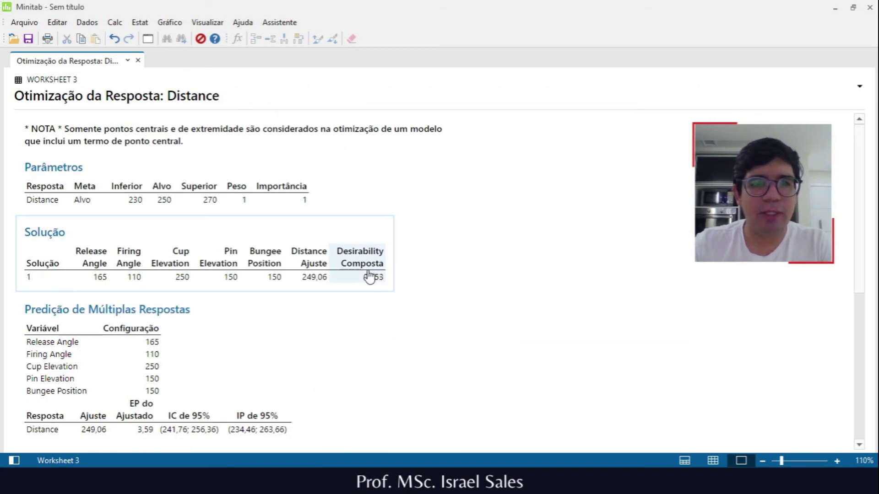
pyautogui.scroll(-4, 369, 277)
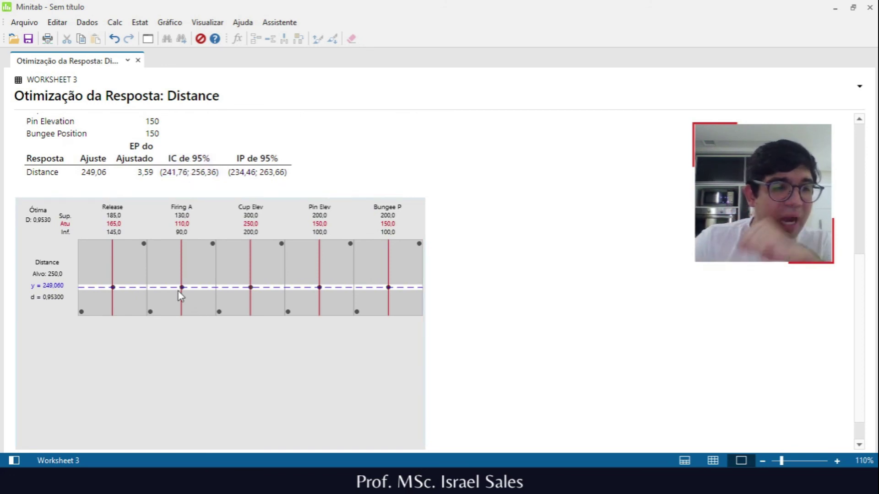
pyautogui.doubleClick(238, 352)
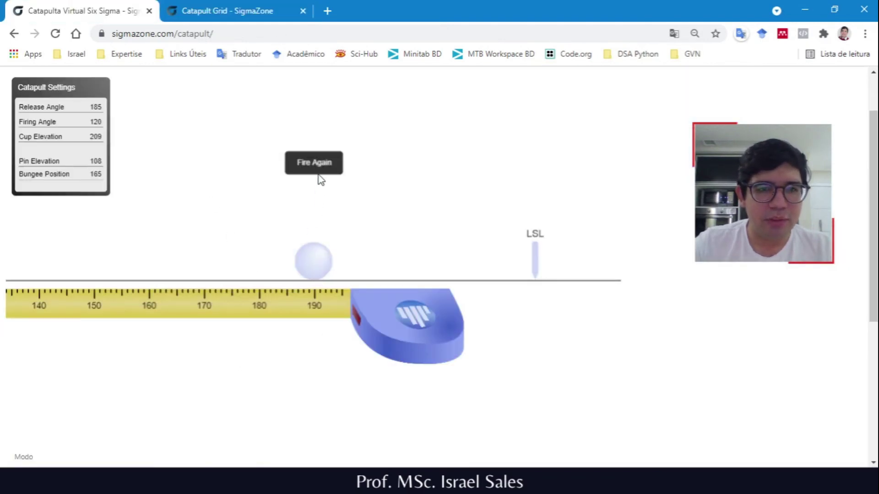
# Step: Ready the virtual catapult for a new shot and set its firing angle to 110 and cup elevation to 250
pyautogui.click(321, 179)
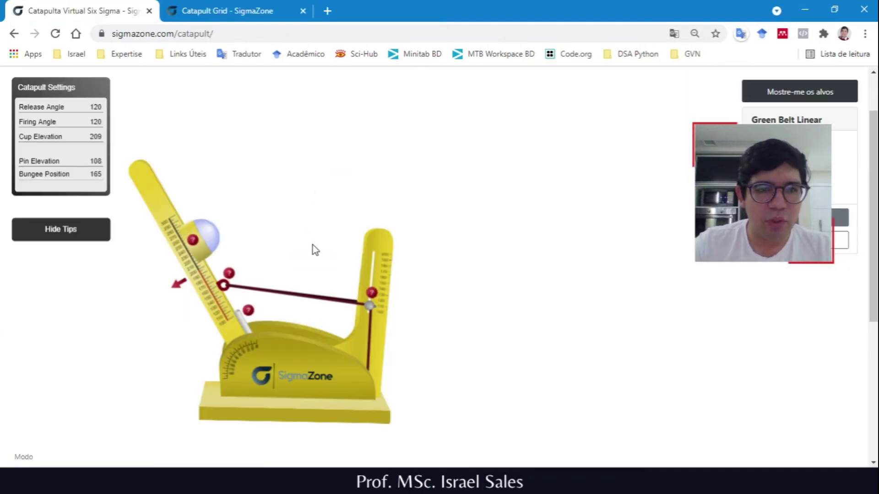
pyautogui.moveTo(243, 320)
pyautogui.mouseDown()
pyautogui.moveTo(236, 325)
pyautogui.moveTo(253, 321)
pyautogui.mouseUp()
pyautogui.hotkey('alt', 'Tab')
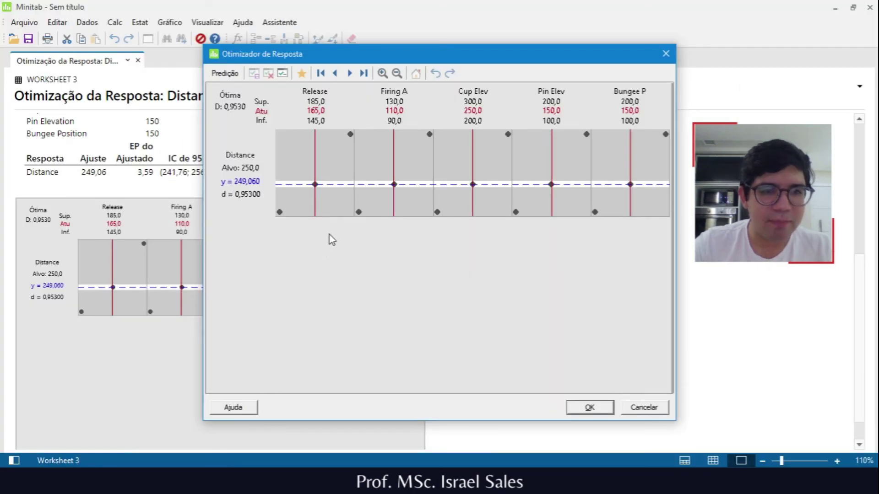
pyautogui.hotkey('alt', 'Tab')
pyautogui.hotkey('alt', 'Tab')
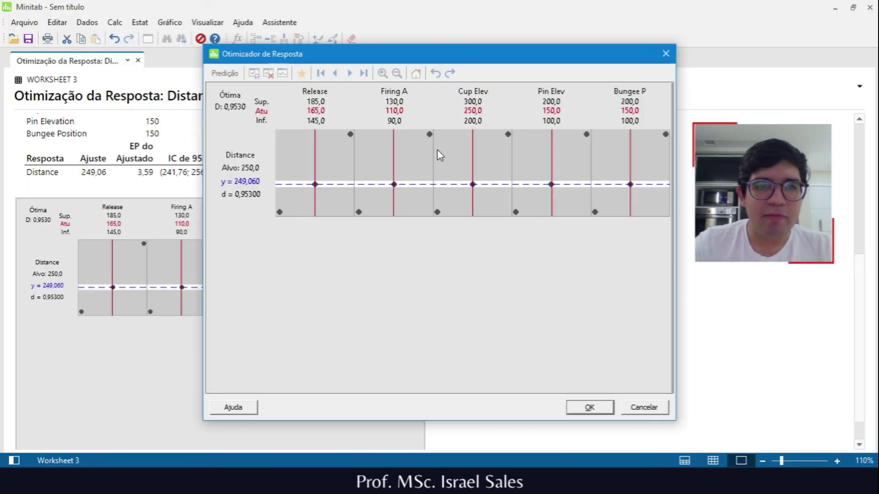
pyautogui.hotkey('alt', 'Tab')
pyautogui.moveTo(233, 231)
pyautogui.mouseDown()
pyautogui.moveTo(224, 249)
pyautogui.moveTo(228, 222)
pyautogui.mouseUp()
# Step: Match the catapult to the optimizer's solution by setting the pin elevation to 150 and the bungee position to 150
pyautogui.hotkey('alt', 'Tab')
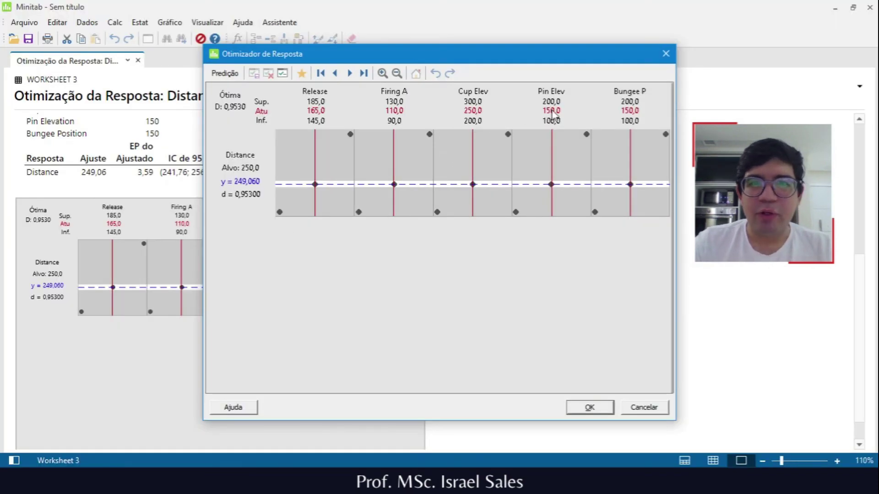
pyautogui.hotkey('alt', 'Tab')
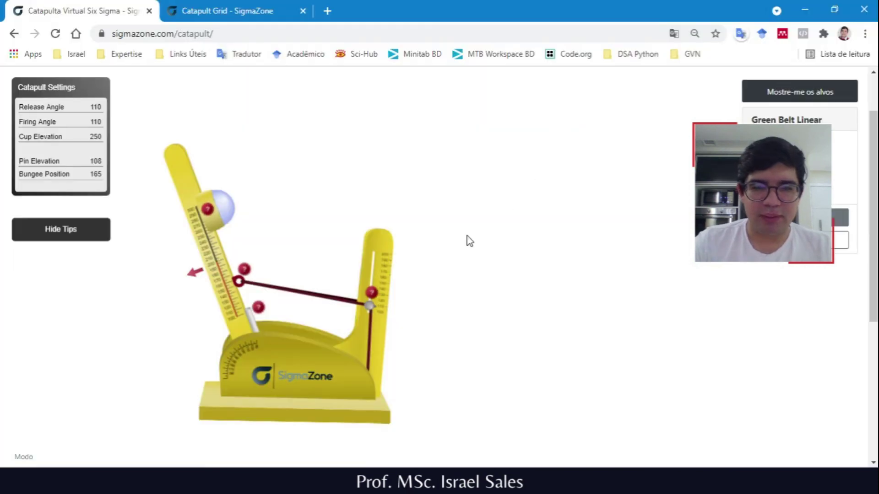
pyautogui.moveTo(254, 325); pyautogui.dragTo(254, 326)
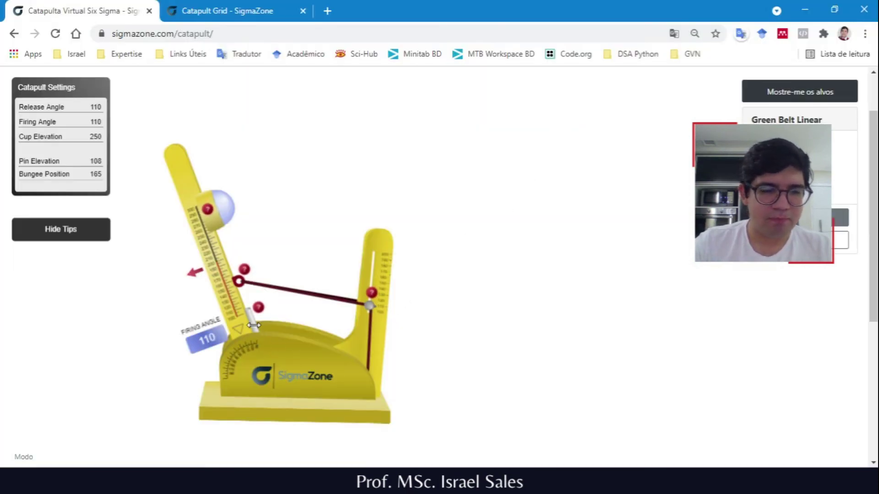
pyautogui.moveTo(369, 305); pyautogui.dragTo(374, 282)
pyautogui.hotkey('alt', 'Tab')
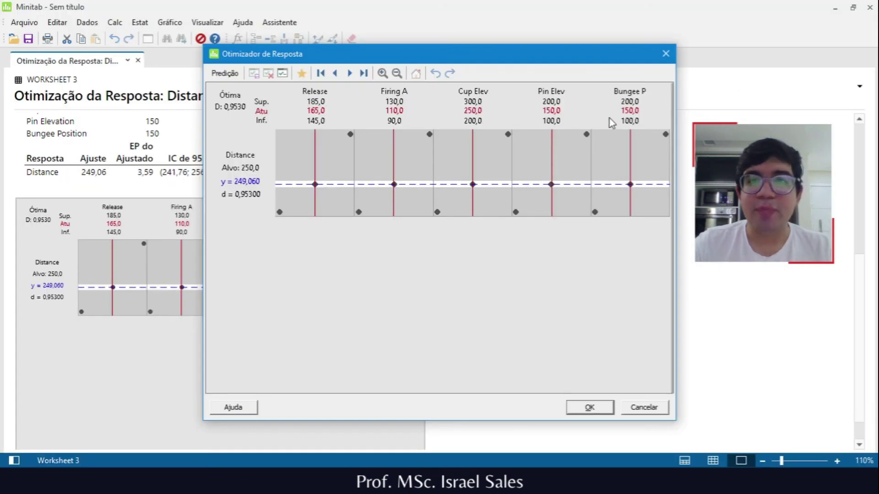
pyautogui.hotkey('alt', 'Tab')
pyautogui.moveTo(240, 282)
pyautogui.mouseDown()
pyautogui.moveTo(256, 297)
pyautogui.moveTo(243, 290)
pyautogui.mouseUp()
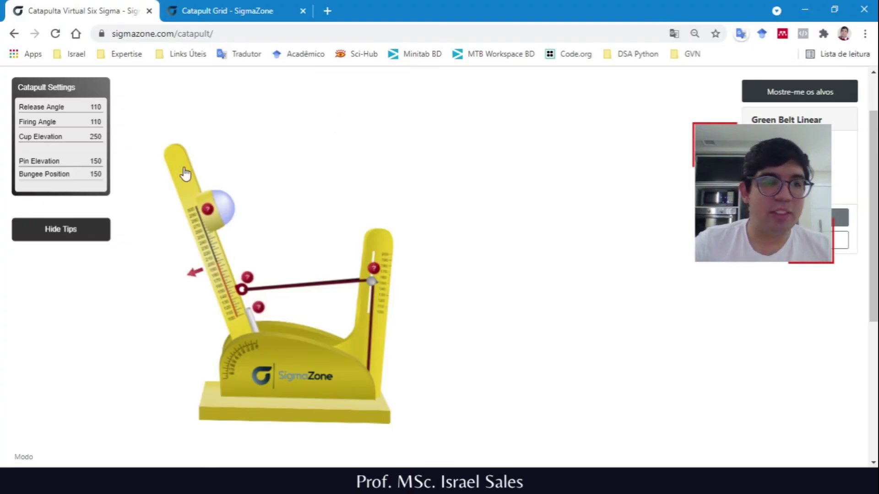
# Step: Fire the catapult twice from a release angle of 165, readying it for a new shot after each one
pyautogui.moveTo(184, 171); pyautogui.dragTo(96, 330)
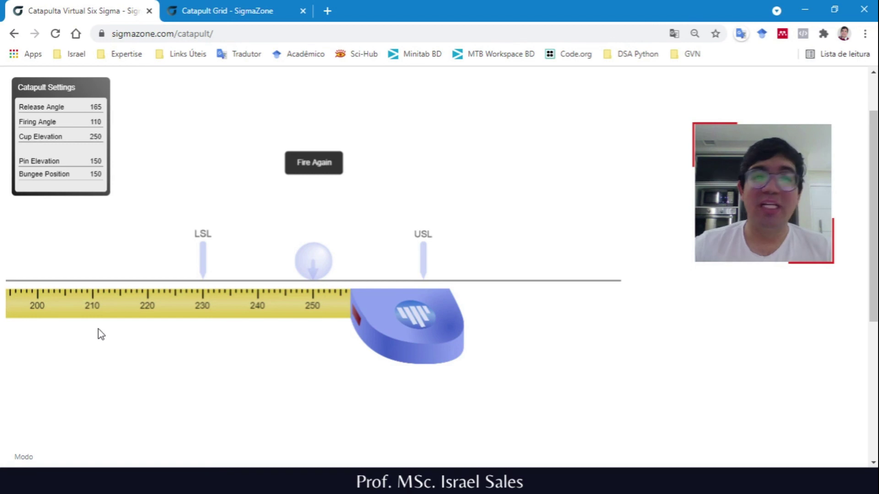
pyautogui.click(315, 164)
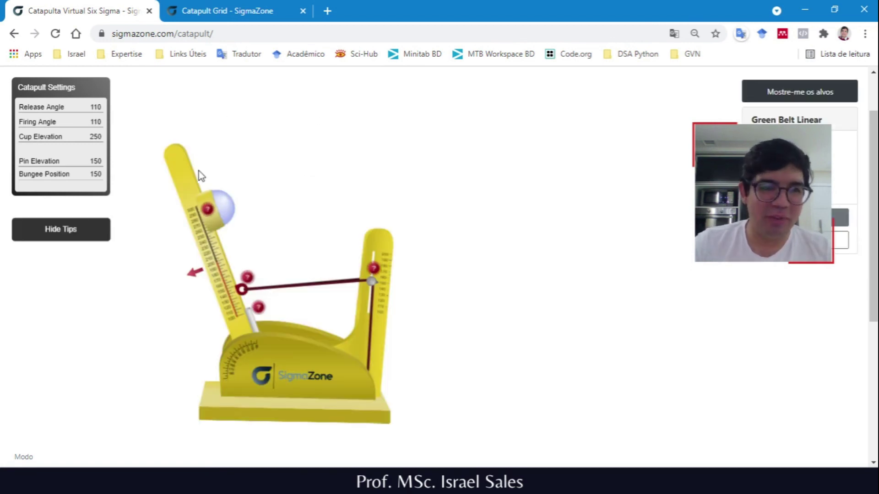
pyautogui.hotkey('alt', 'Tab')
pyautogui.hotkey('alt', 'Tab')
pyautogui.moveTo(186, 192); pyautogui.dragTo(92, 333)
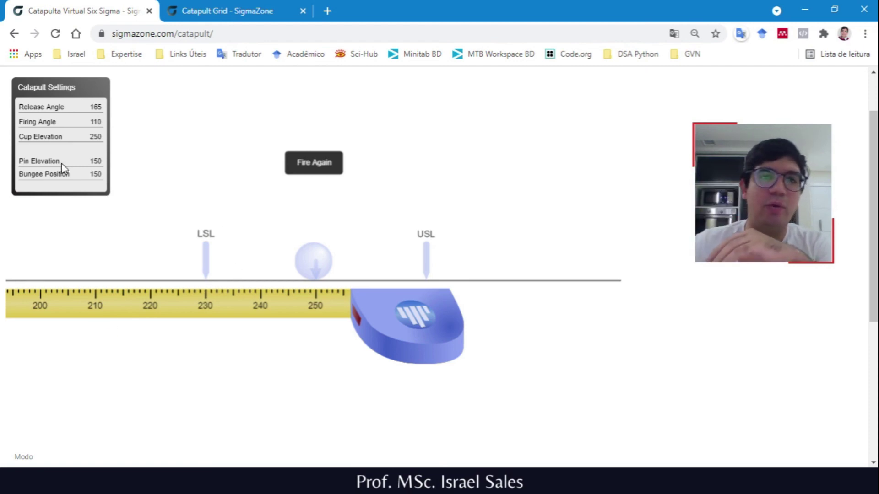
pyautogui.click(306, 162)
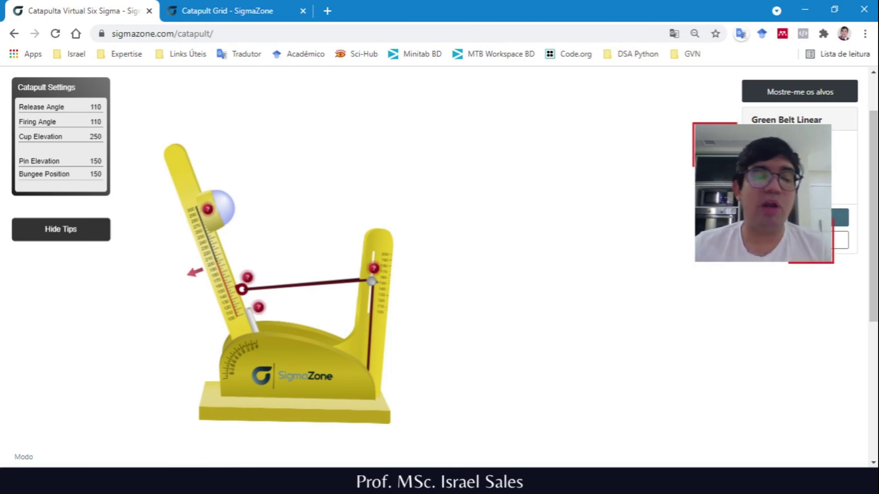
# Step: Switch to Minitab, close the interactive optimization plot, and reopen the factorial Response Optimizer with a Distance target of 300
pyautogui.hotkey('alt', 'Tab')
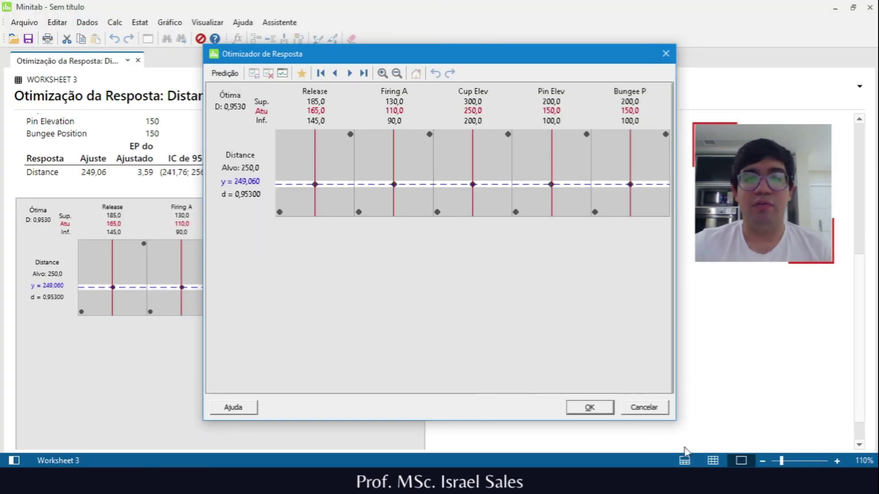
pyautogui.click(590, 407)
pyautogui.click(141, 23)
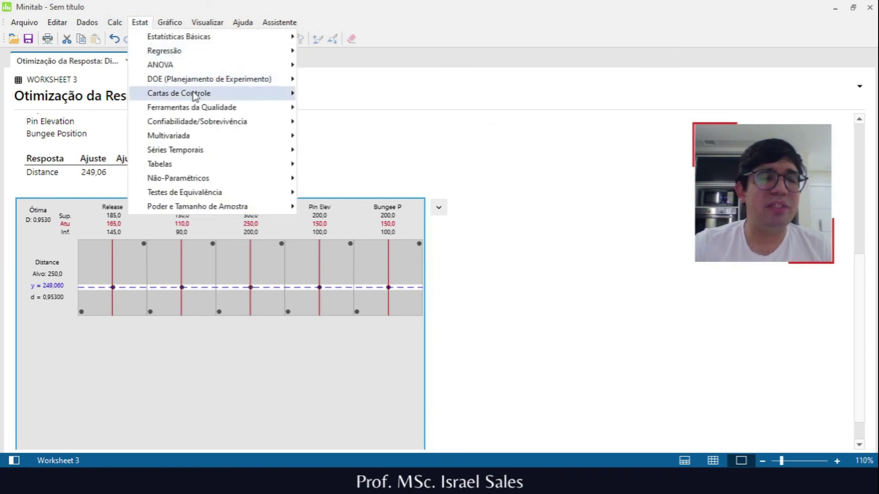
pyautogui.moveTo(212, 79)
pyautogui.moveTo(377, 94)
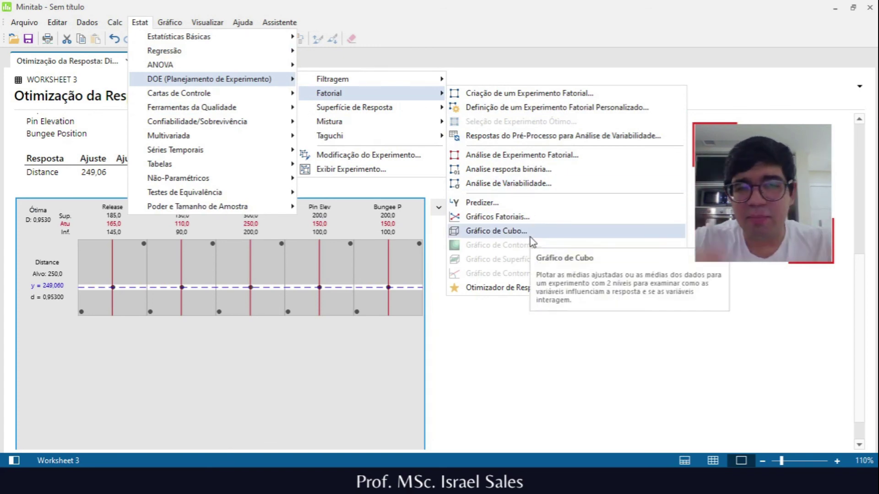
pyautogui.click(510, 290)
pyautogui.click(500, 172)
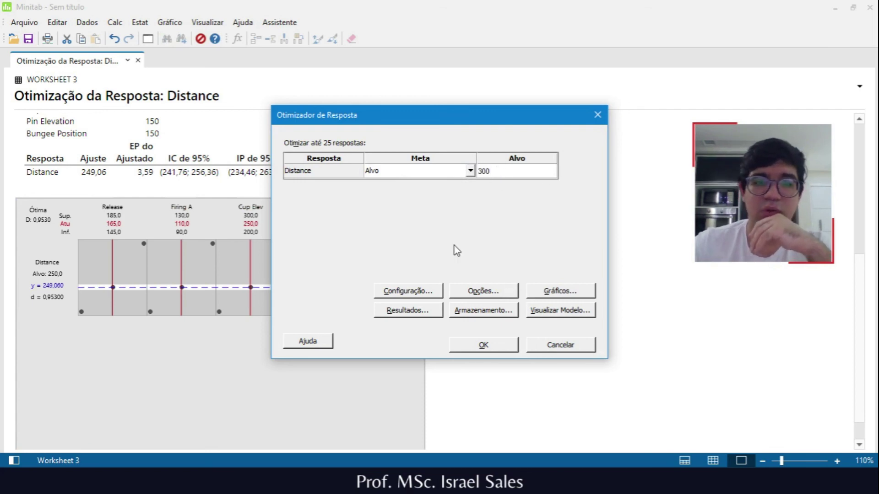
# Step: Limit the acceptable Distance range in the optimizer setup to a lower value of 280 and an upper value of 320
pyautogui.click(415, 298)
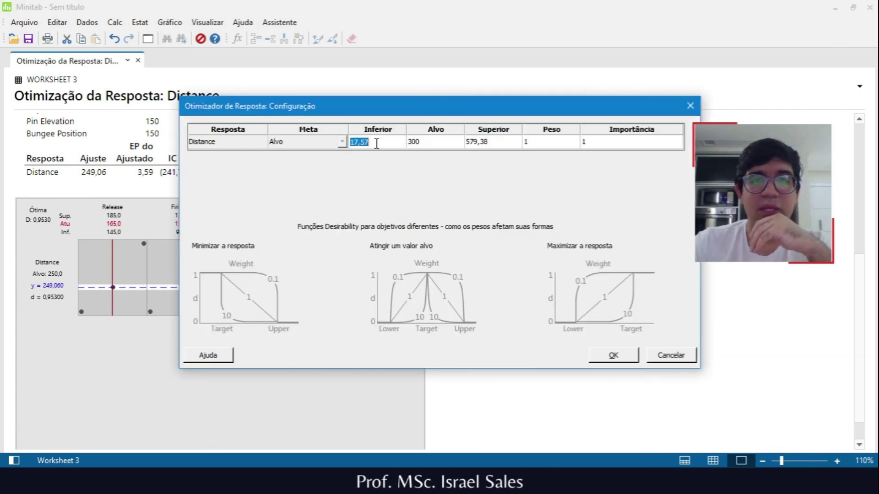
pyautogui.write('280')
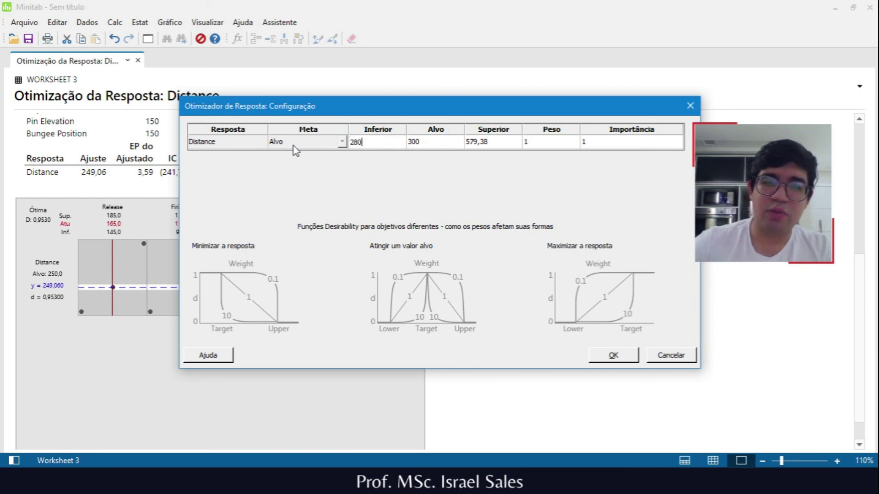
pyautogui.press('Tab')
pyautogui.press('Tab')
pyautogui.write('320')
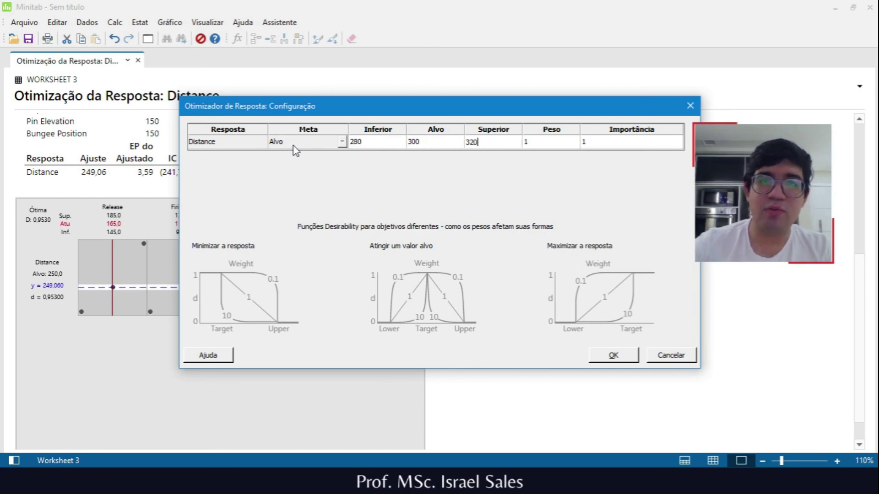
pyautogui.click(621, 358)
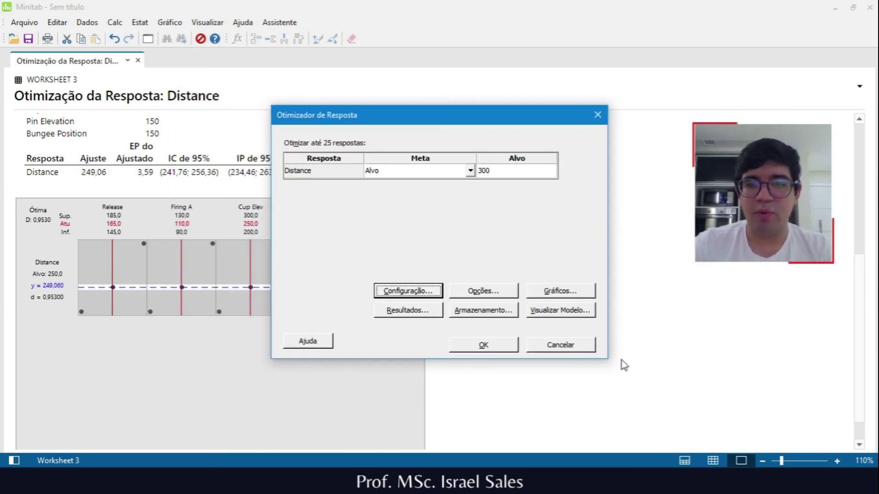
# Step: Run the response optimization, review the solution and prediction, and open the optimization plot interactively beside the output
pyautogui.click(502, 346)
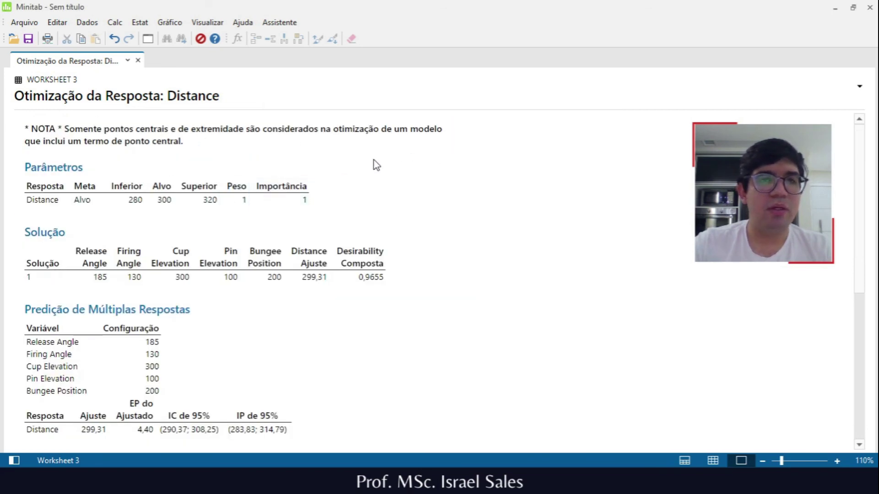
pyautogui.scroll(-6, 224, 154)
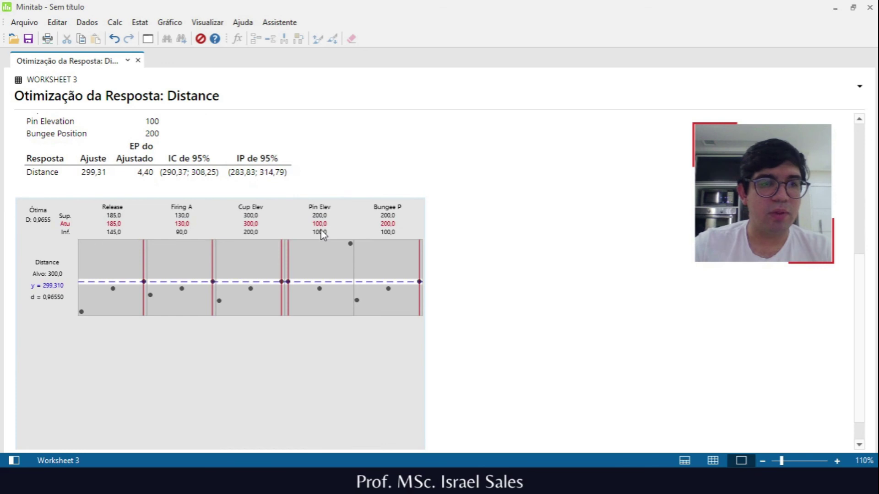
pyautogui.scroll(-2, 138, 229)
pyautogui.doubleClick(292, 307)
pyautogui.moveTo(447, 54); pyautogui.dragTo(580, 46)
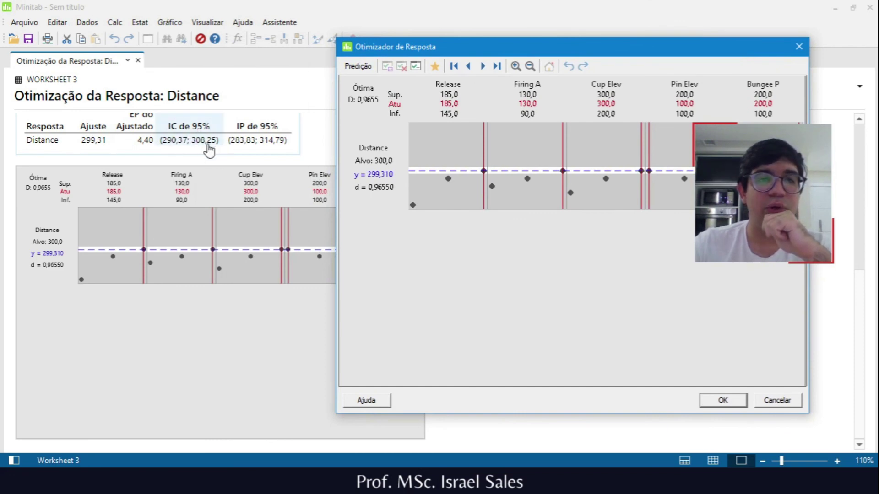
pyautogui.moveTo(588, 51); pyautogui.dragTo(524, 46)
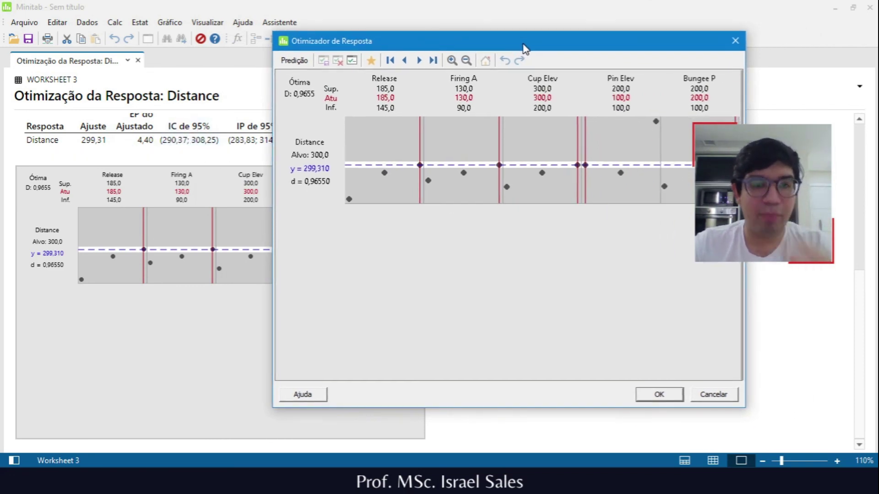
# Step: Switch to the virtual catapult and set the firing angle to 130 and the cup elevation to 300
pyautogui.hotkey('alt', 'Tab')
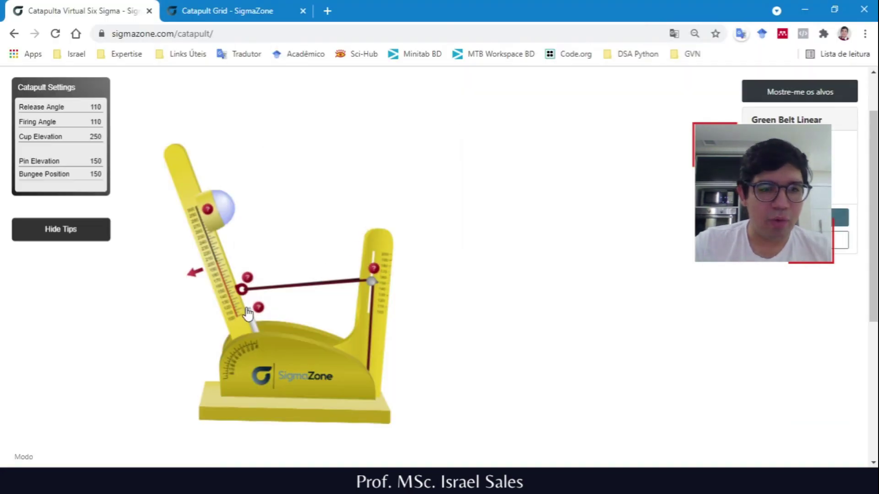
pyautogui.moveTo(249, 314)
pyautogui.moveTo(250, 314); pyautogui.dragTo(218, 309)
pyautogui.hotkey('alt', 'Tab')
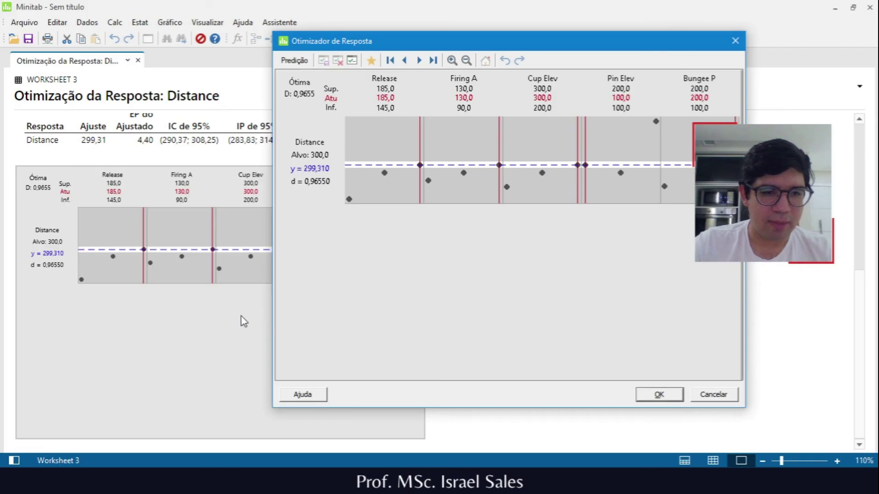
pyautogui.hotkey('alt', 'Tab')
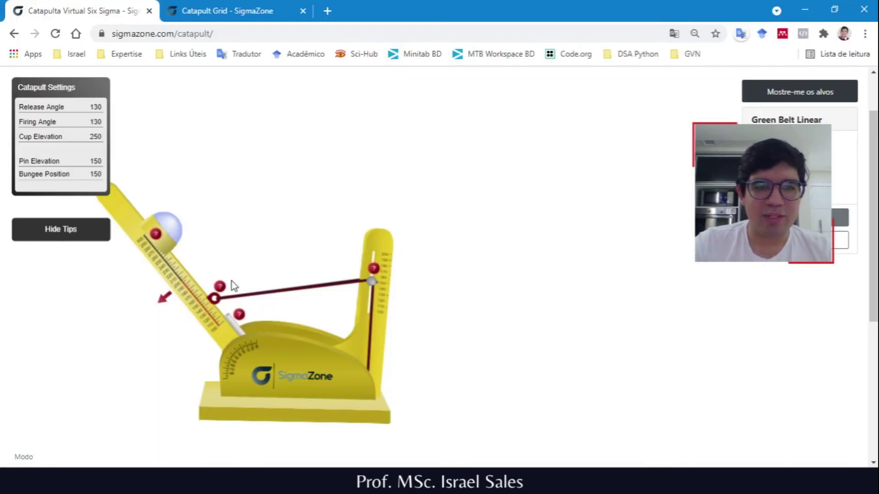
pyautogui.moveTo(158, 231); pyautogui.dragTo(95, 204)
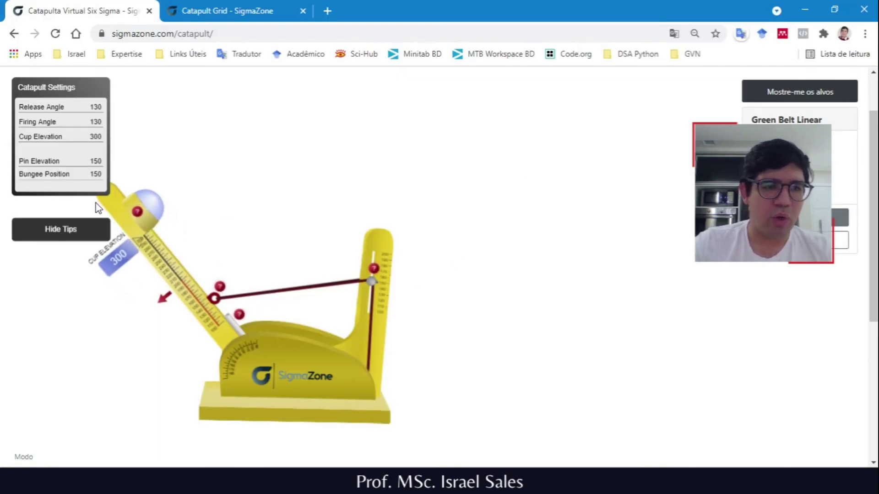
# Step: Set the catapult's pin elevation to 100 and its bungee position to 200, following the optimizer's solution
pyautogui.hotkey('alt', 'Tab')
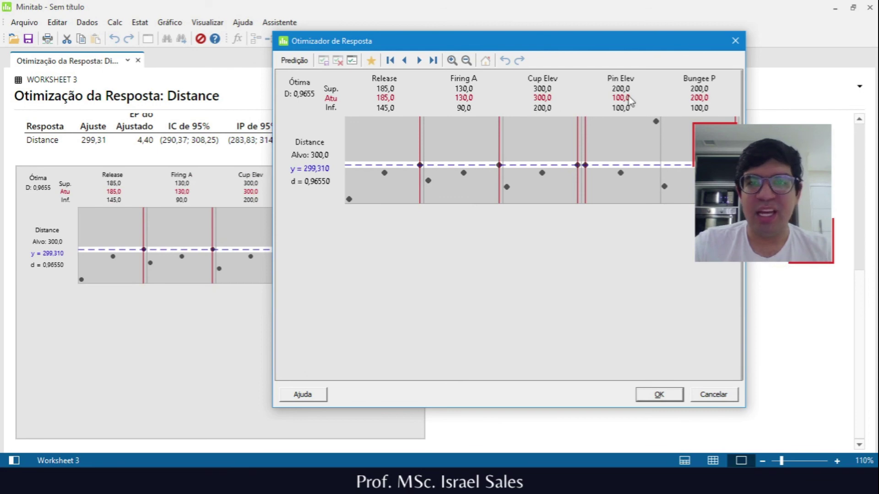
pyautogui.hotkey('alt', 'Tab')
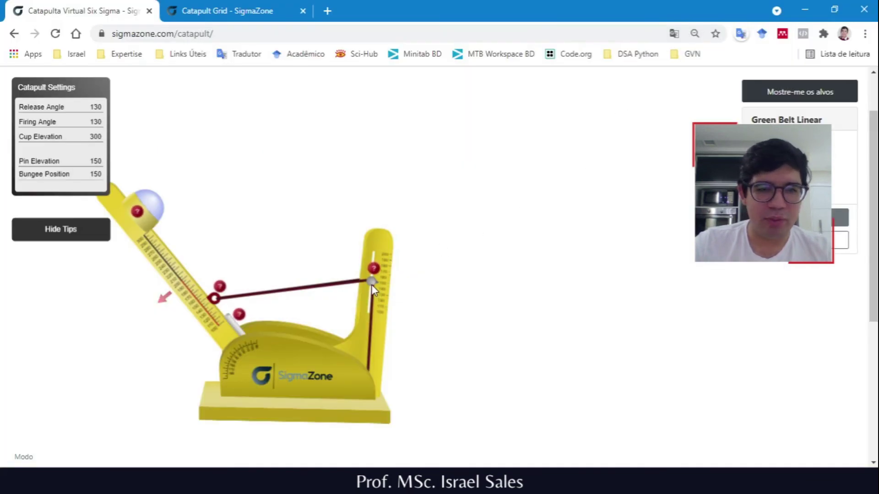
pyautogui.moveTo(372, 285); pyautogui.dragTo(372, 304)
pyautogui.hotkey('alt', 'Tab')
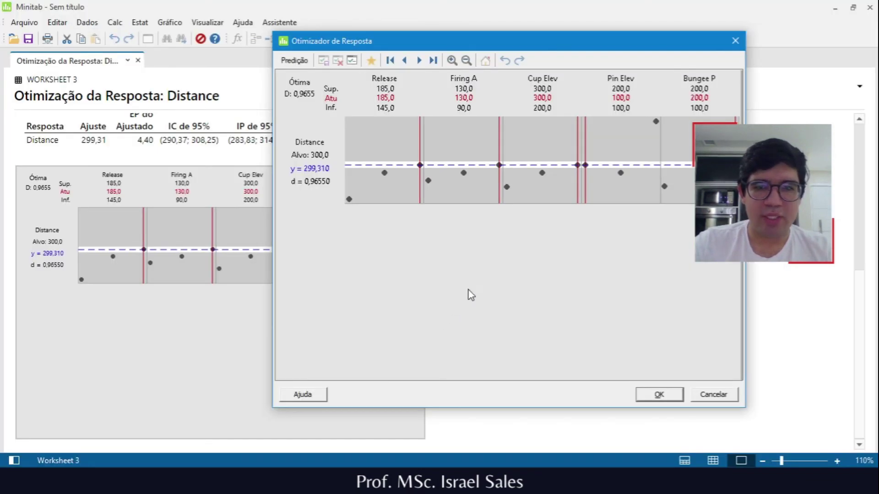
pyautogui.hotkey('alt', 'Tab')
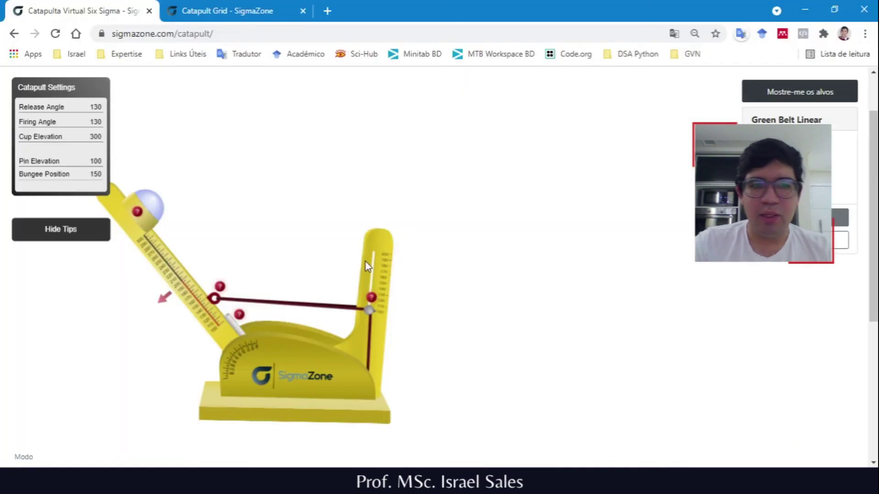
pyautogui.moveTo(204, 296); pyautogui.dragTo(196, 276)
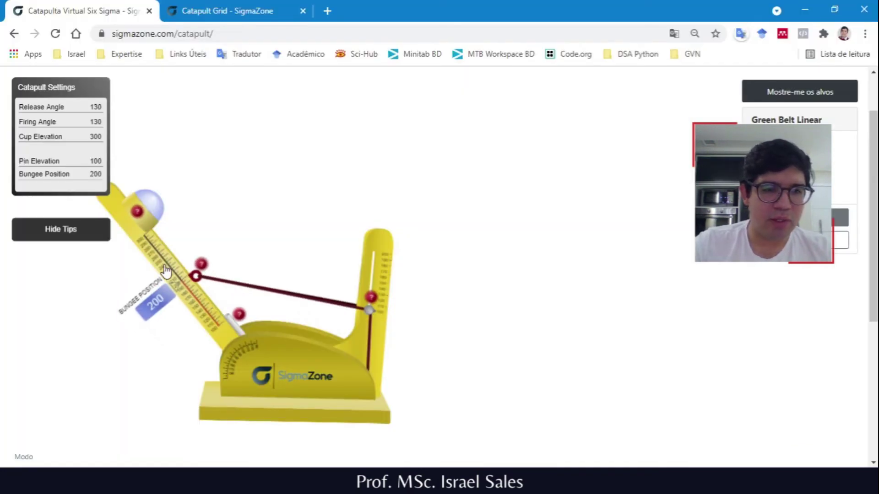
# Step: Fire the catapult from a release angle of 185, ready it again, and launch another shot
pyautogui.hotkey('alt', 'Tab')
pyautogui.hotkey('alt', 'Tab')
pyautogui.moveTo(122, 222); pyautogui.dragTo(57, 382)
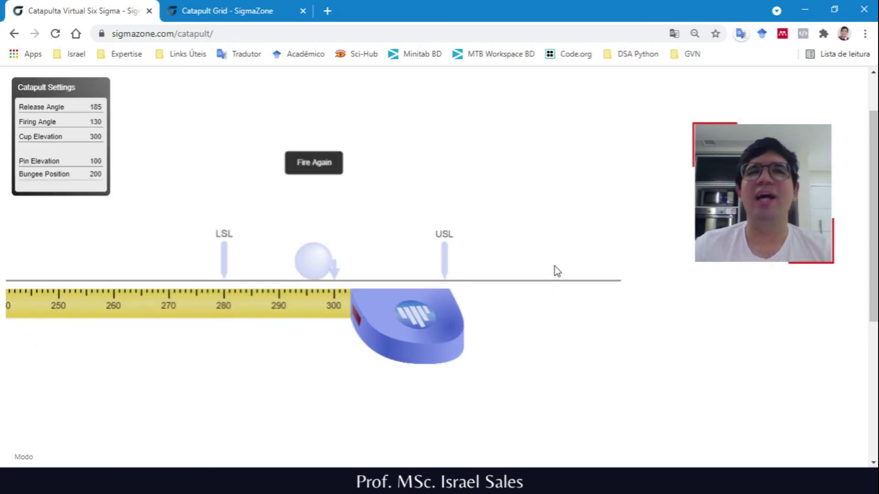
pyautogui.click(317, 169)
pyautogui.click(230, 408)
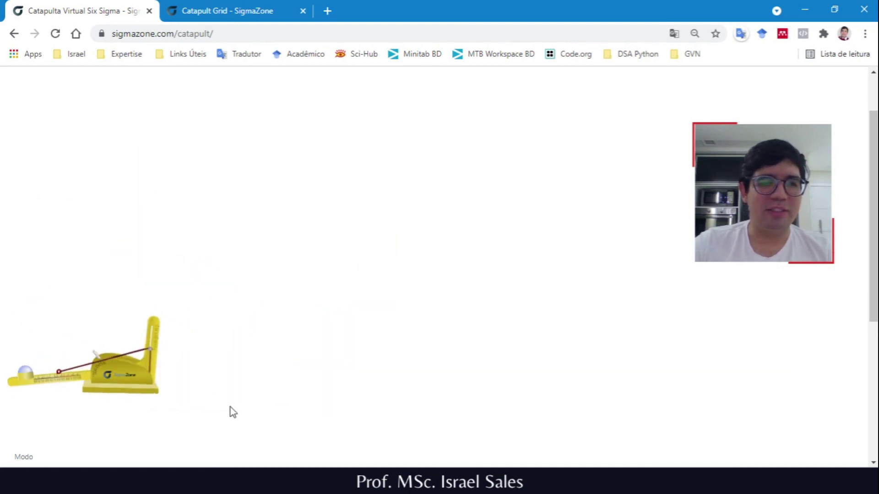